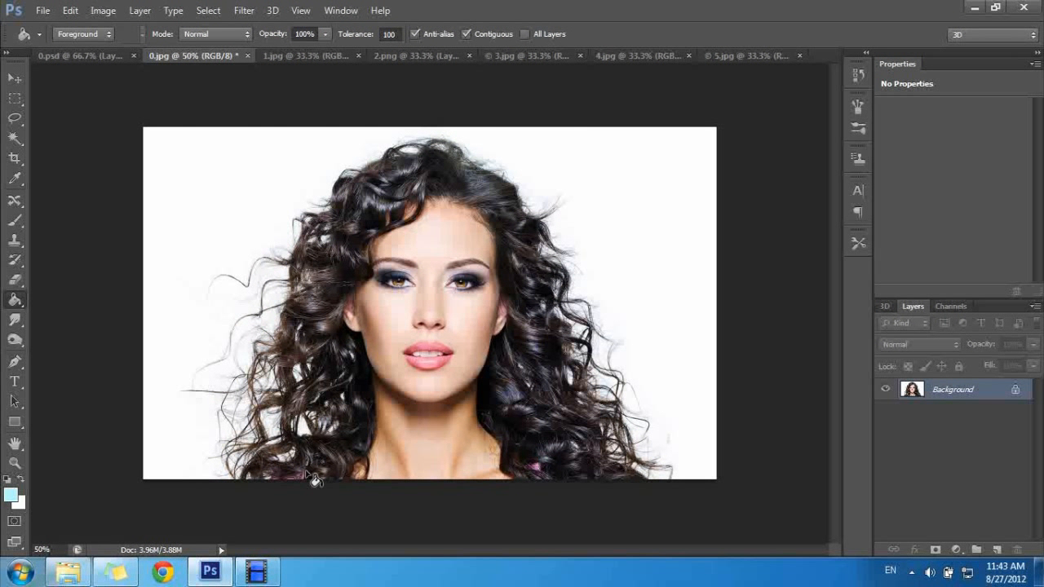
- Examine the finished composition in 0.psd and its layer stack, and return to the 0.jpg portrait
{"action": "left_click", "coordinate": [92, 56]}
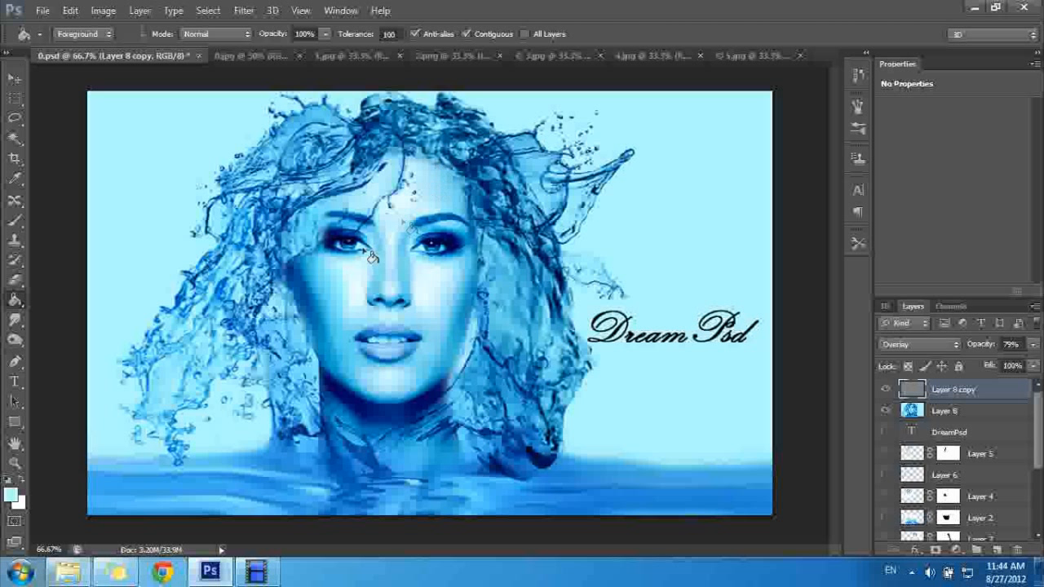
{"action": "scroll", "coordinate": [1041, 410], "scroll_direction": "down", "scroll_amount": 5}
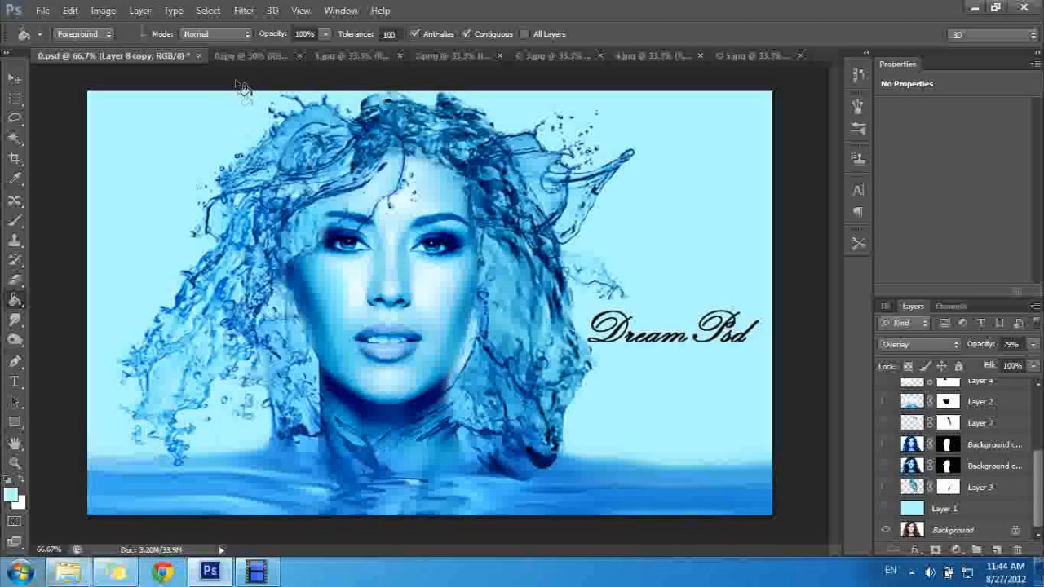
{"action": "left_click", "coordinate": [239, 59]}
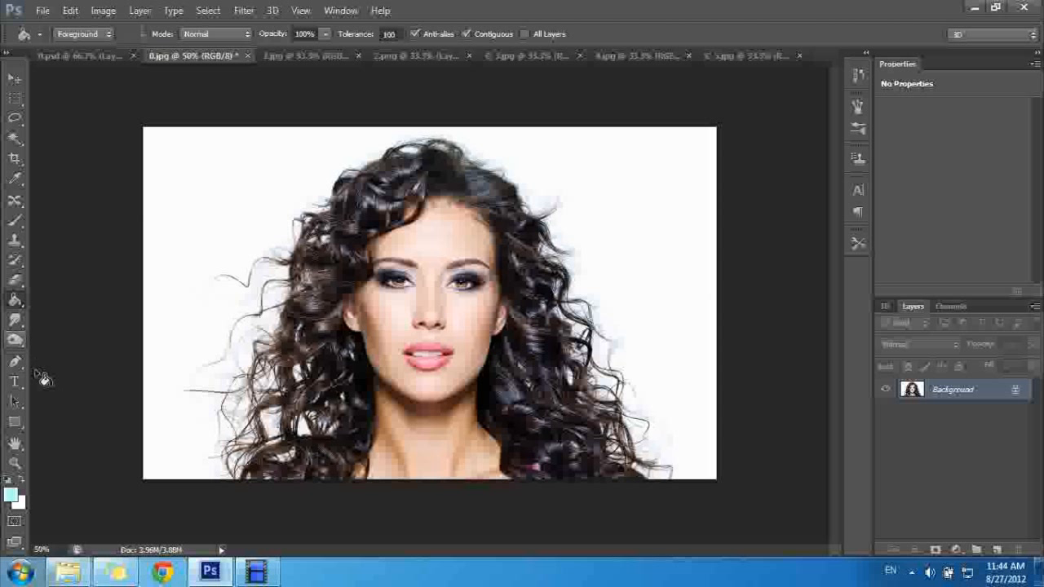
- Duplicate the Background layer and trace a closed Pen tool path around the woman's face and neck
{"action": "left_click_drag", "start_coordinate": [949, 397], "coordinate": [976, 550]}
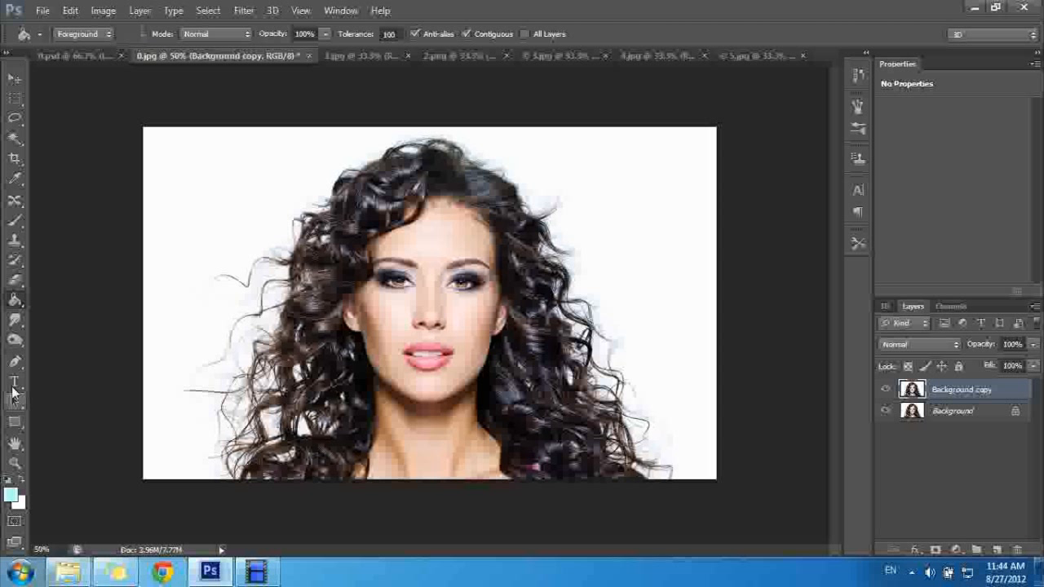
{"action": "left_click", "coordinate": [14, 364]}
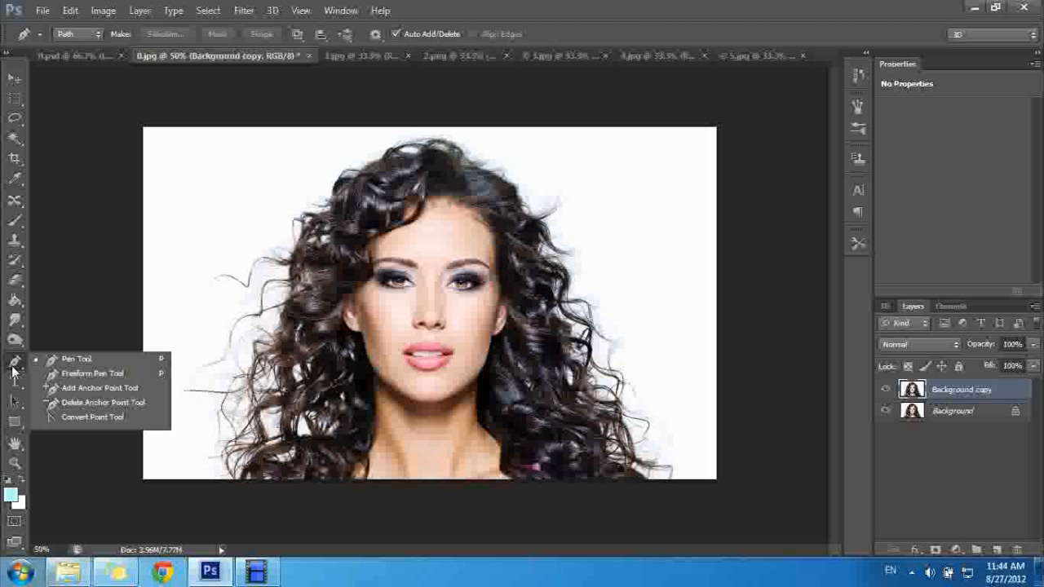
{"action": "left_click", "coordinate": [93, 361]}
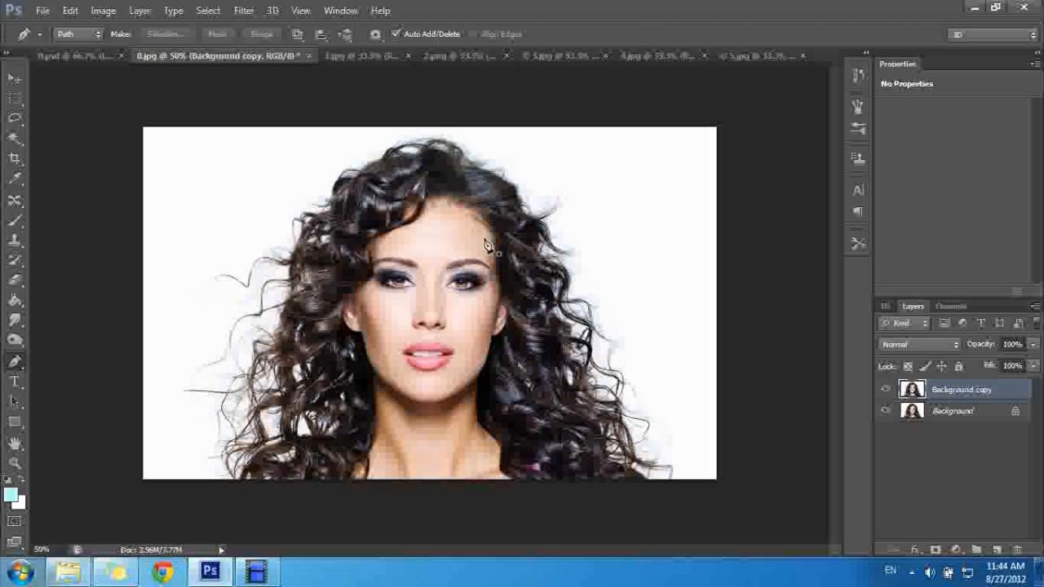
{"action": "left_click", "coordinate": [358, 460]}
{"action": "left_click_drag", "start_coordinate": [379, 410], "coordinate": [348, 322]}
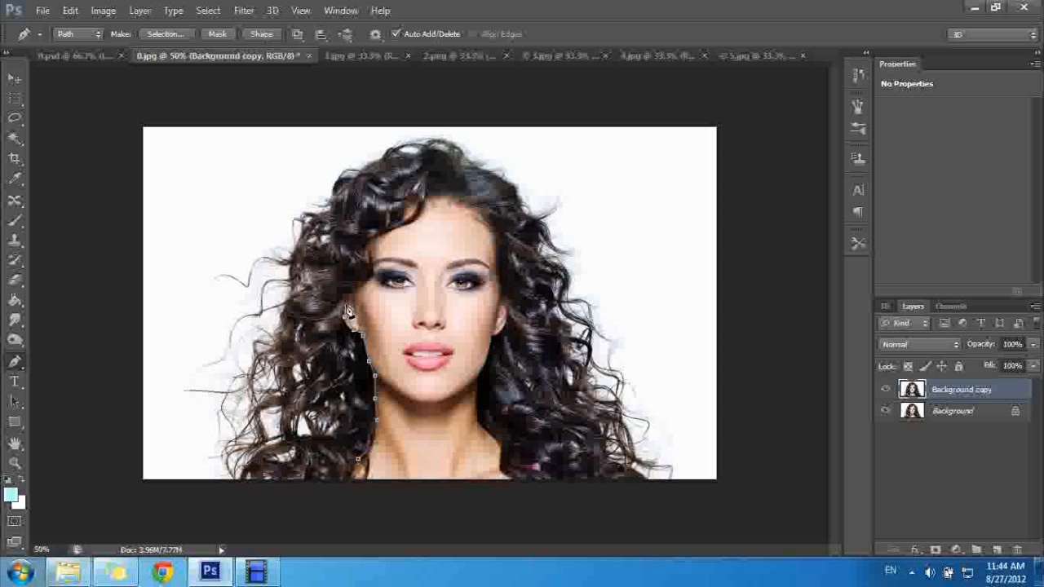
{"action": "left_click", "coordinate": [368, 287]}
{"action": "left_click", "coordinate": [421, 210]}
{"action": "left_click", "coordinate": [447, 204]}
{"action": "left_click", "coordinate": [475, 212]}
{"action": "left_click", "coordinate": [497, 280]}
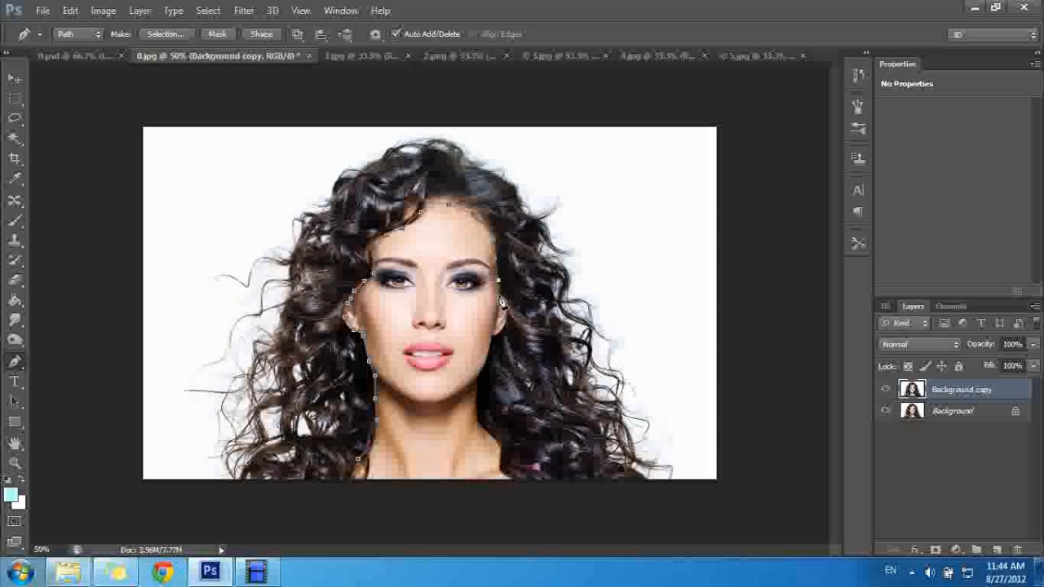
{"action": "left_click", "coordinate": [483, 370]}
{"action": "left_click", "coordinate": [478, 382]}
{"action": "left_click", "coordinate": [479, 418]}
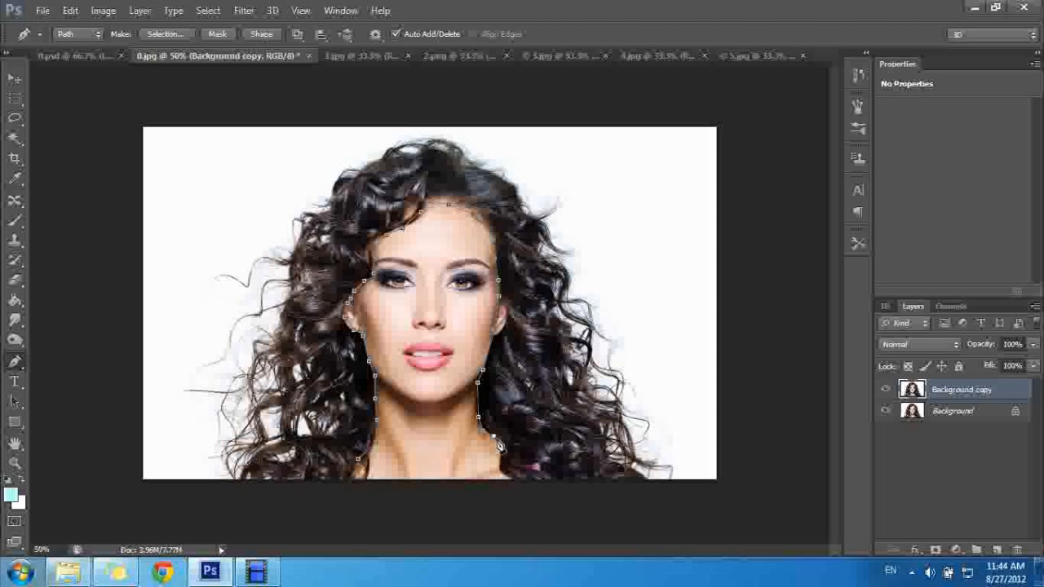
{"action": "left_click", "coordinate": [501, 471]}
{"action": "left_click", "coordinate": [514, 481]}
{"action": "left_click", "coordinate": [368, 481]}
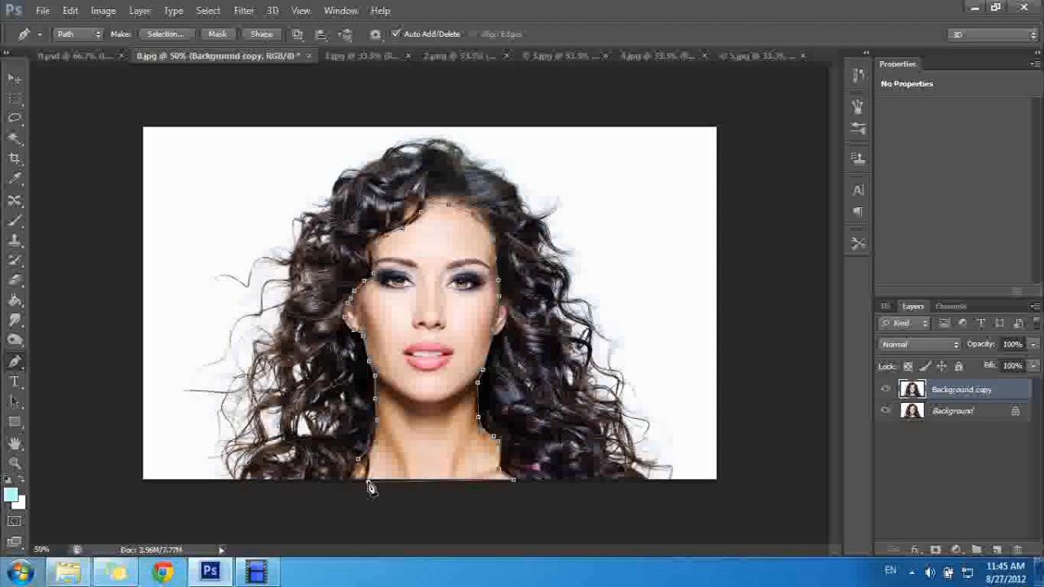
{"action": "left_click", "coordinate": [360, 459]}
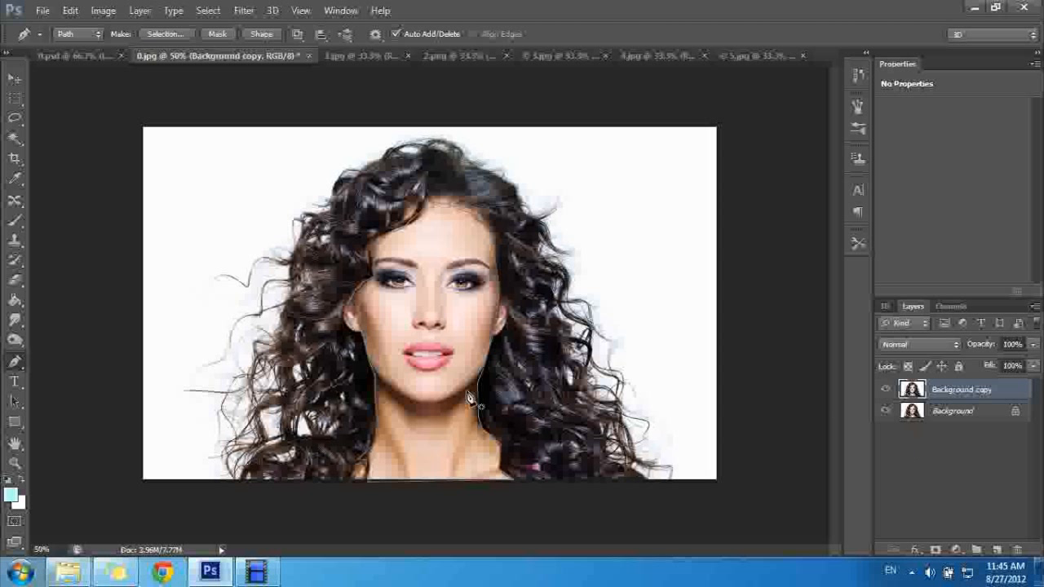
- Convert the face path into a selection and apply it as a layer mask on the duplicated layer
{"action": "right_click", "coordinate": [504, 303]}
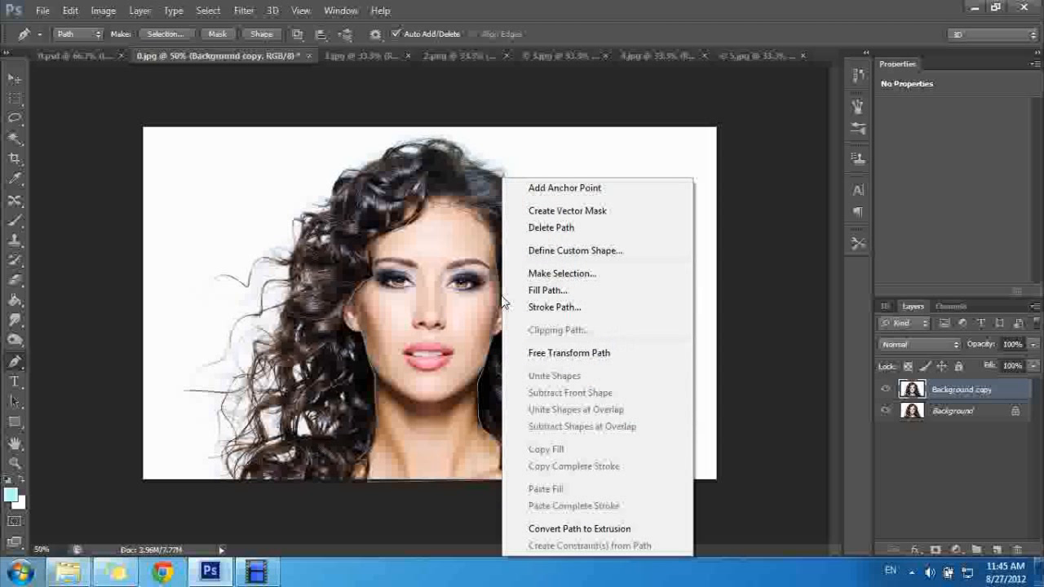
{"action": "left_click", "coordinate": [549, 280]}
{"action": "left_click", "coordinate": [601, 160]}
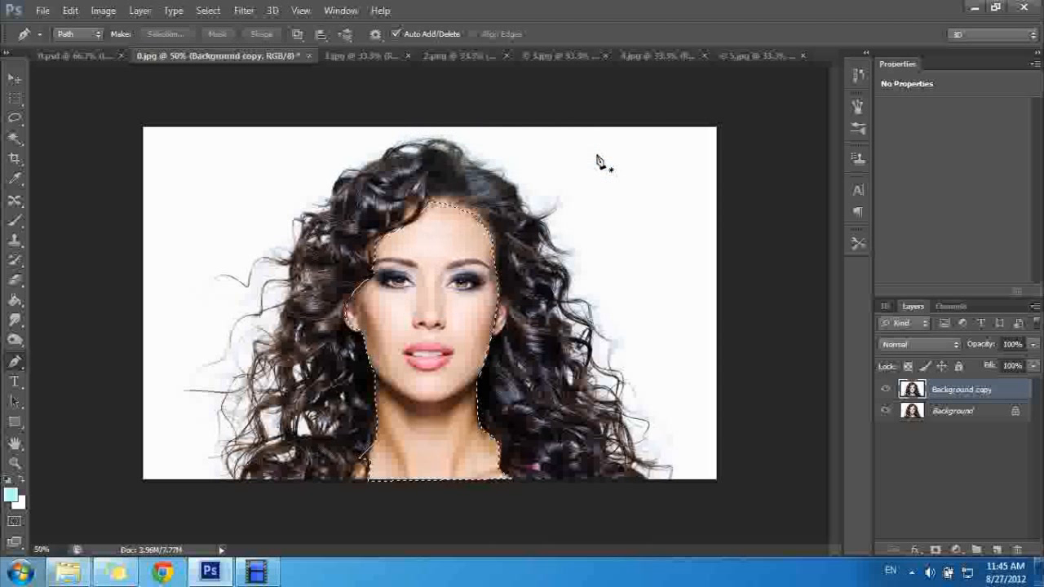
{"action": "left_click", "coordinate": [936, 551]}
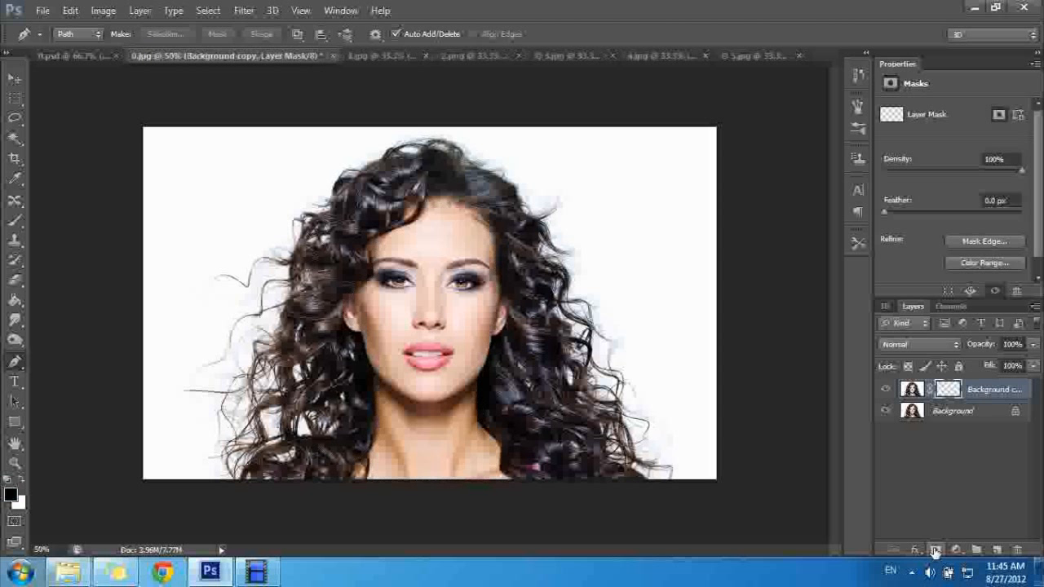
- Hide and delete the original Background layer, and compare the cutout with the finished 0.psd composition
{"action": "left_click", "coordinate": [886, 412]}
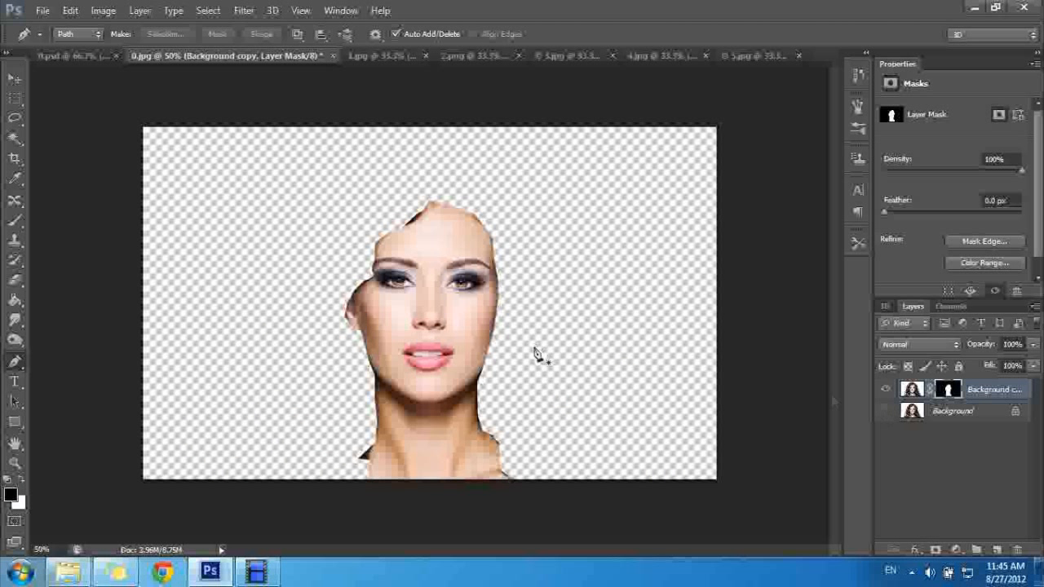
{"action": "left_click_drag", "start_coordinate": [983, 412], "coordinate": [1018, 545]}
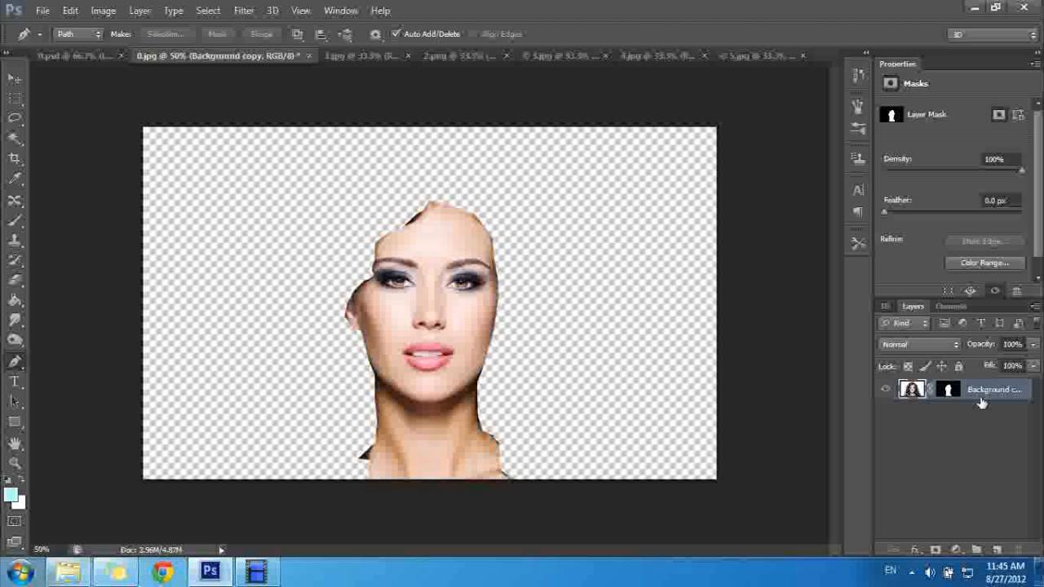
{"action": "left_click", "coordinate": [71, 55]}
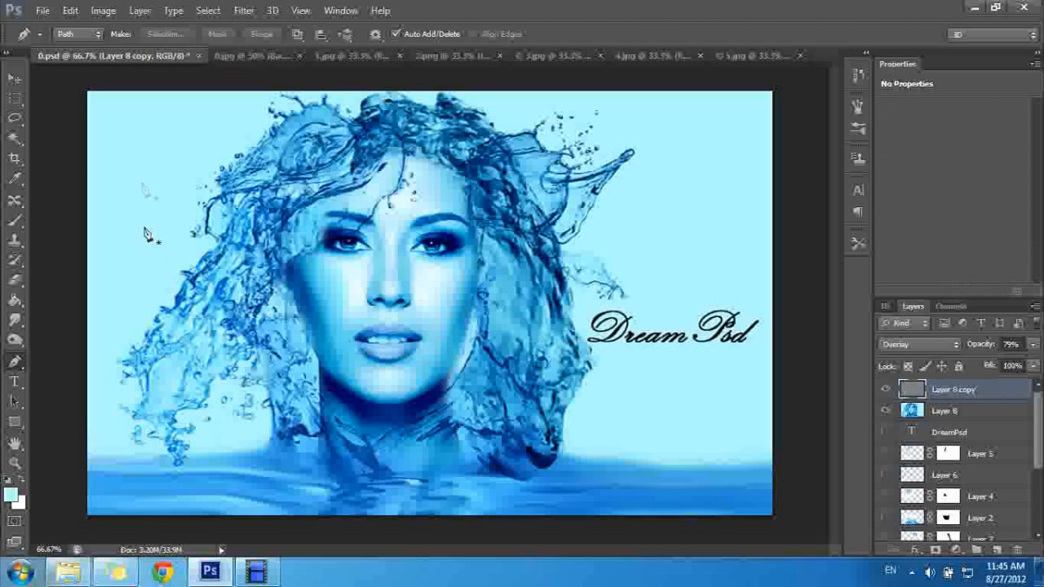
{"action": "left_click", "coordinate": [253, 55]}
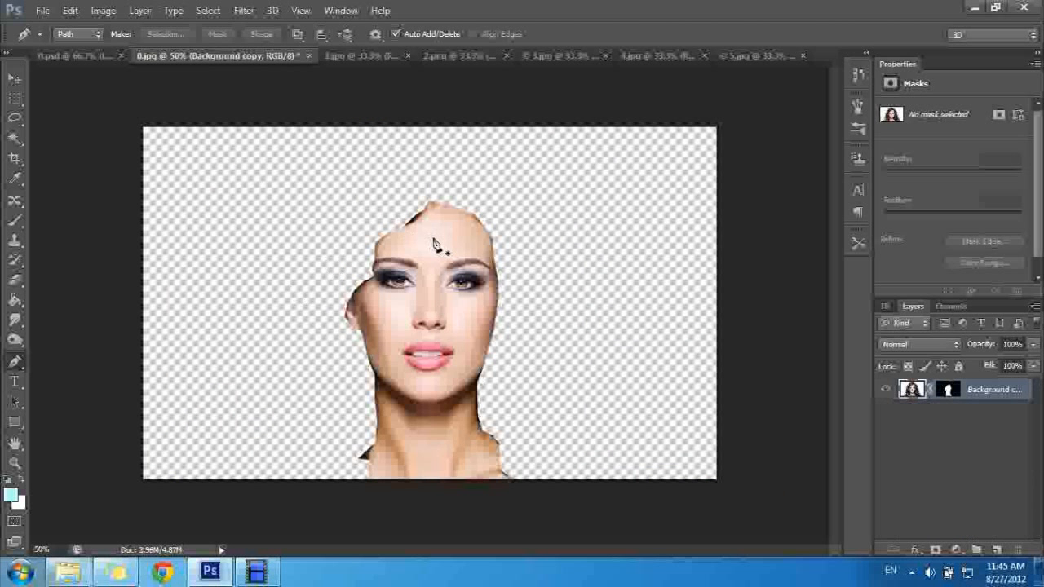
- Add a new layer beneath the masked face and fill it with the light cyan foreground colour using the Paint Bucket
{"action": "left_click", "coordinate": [997, 550]}
{"action": "left_click_drag", "start_coordinate": [946, 392], "coordinate": [955, 424]}
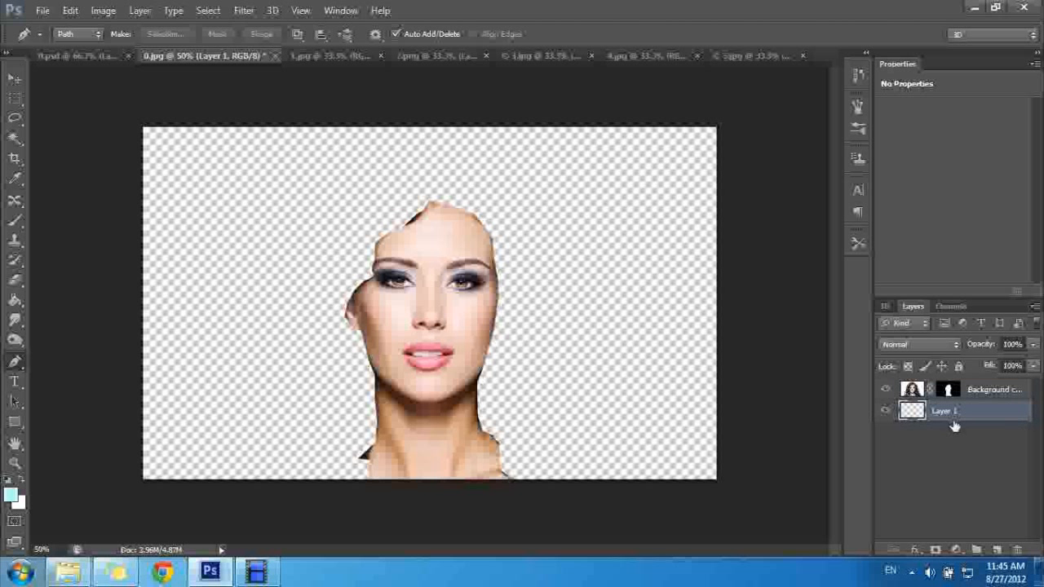
{"action": "left_click", "coordinate": [16, 300]}
{"action": "right_click", "coordinate": [16, 300]}
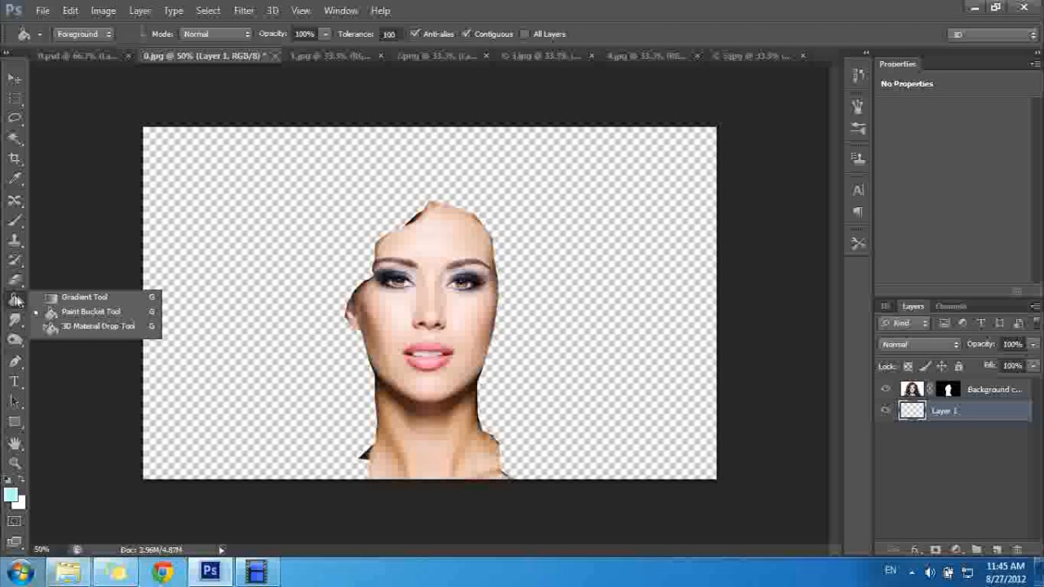
{"action": "left_click", "coordinate": [85, 315]}
{"action": "left_click", "coordinate": [234, 257]}
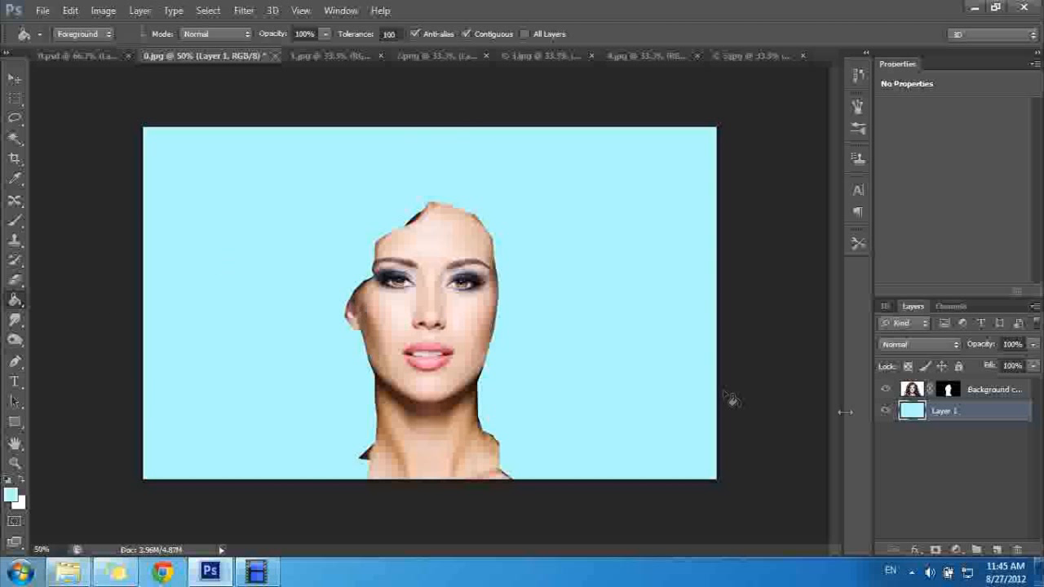
- Rename the cyan fill layer to BG
{"action": "double_click", "coordinate": [945, 412]}
{"action": "type", "text": "BG"}
{"action": "key", "text": "Return"}
- Colorize the face layer with Hue/Saturation, using hue 202 and saturation 25
{"action": "left_click", "coordinate": [981, 392]}
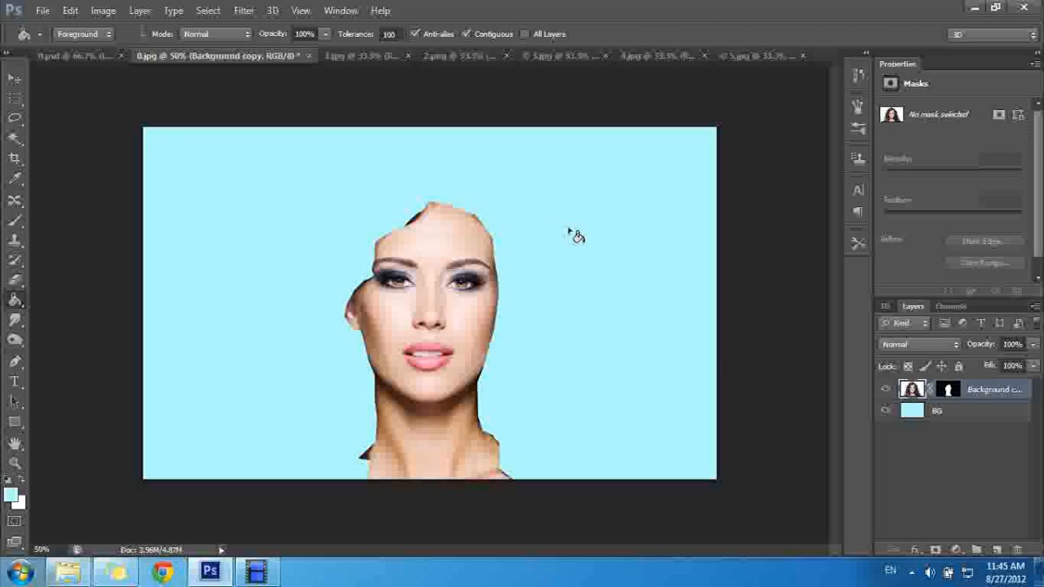
{"action": "key", "text": "ctrl+u"}
{"action": "left_click_drag", "start_coordinate": [638, 158], "coordinate": [619, 218]}
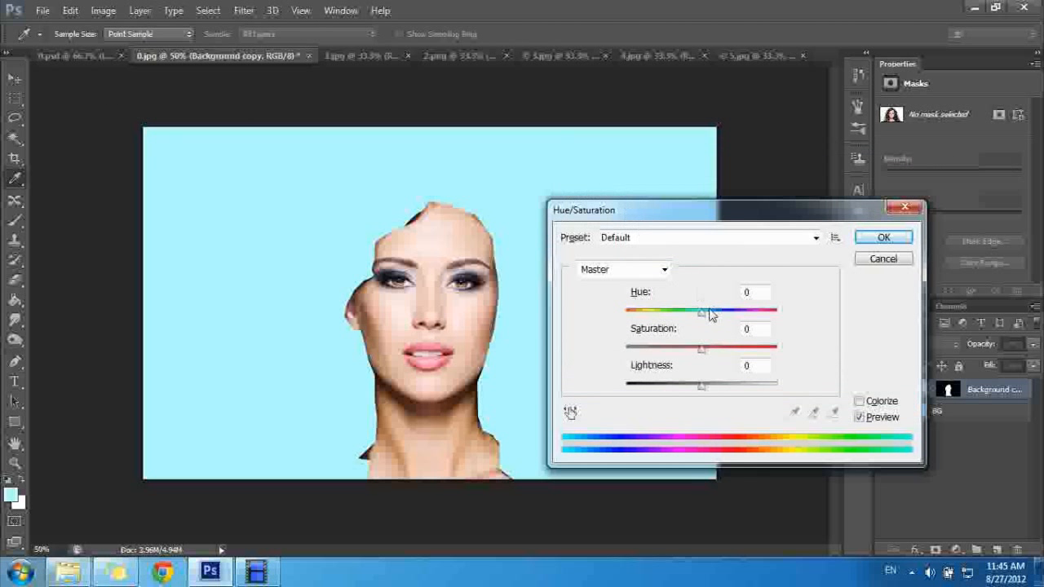
{"action": "left_click", "coordinate": [860, 402]}
{"action": "left_click_drag", "start_coordinate": [704, 318], "coordinate": [709, 318]}
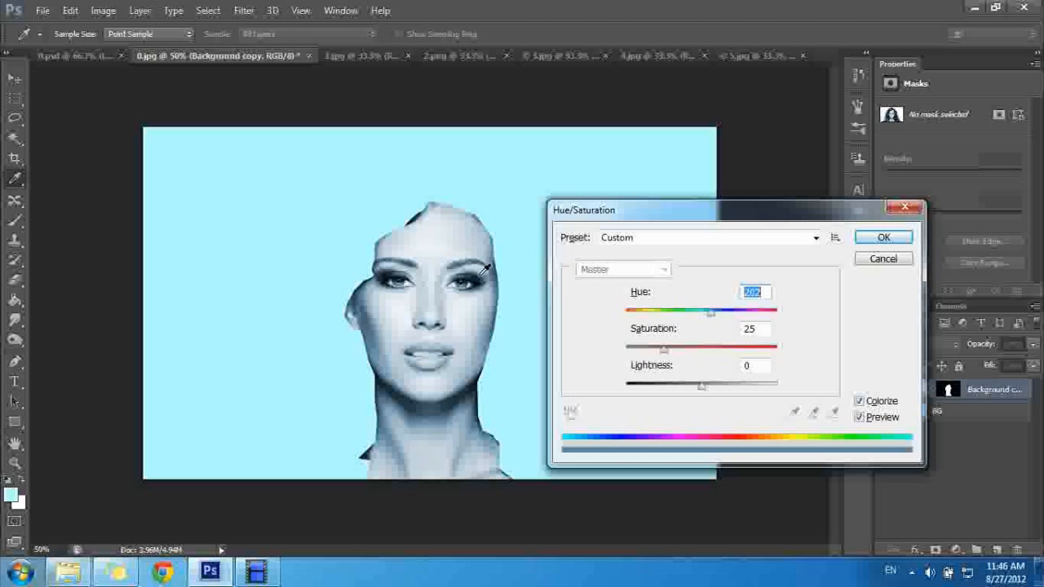
{"action": "left_click", "coordinate": [894, 238]}
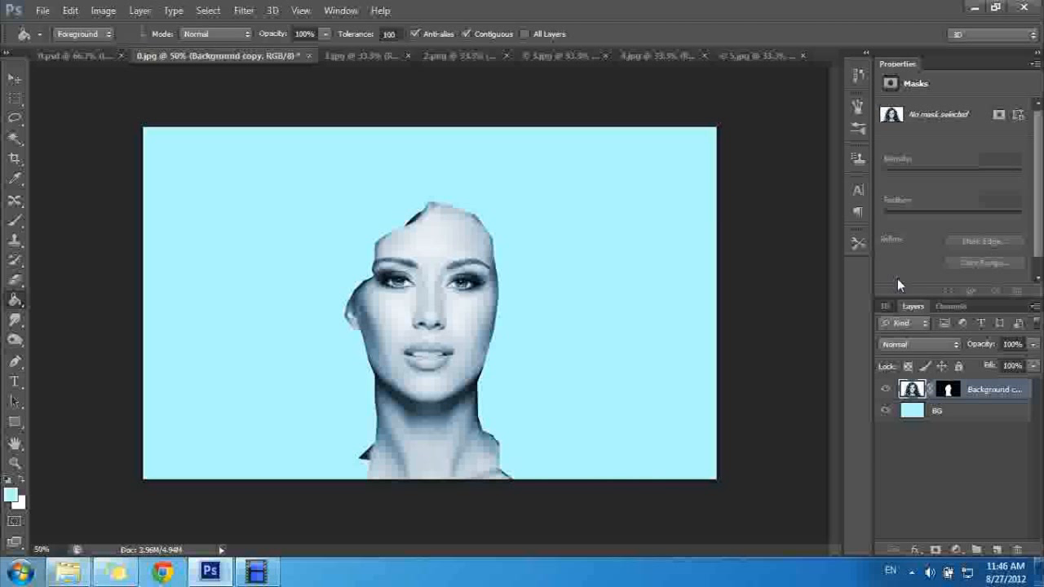
- Apply Color Balance to the face layer's midtones with levels -100, 0 and +71
{"action": "key", "text": "ctrl+b"}
{"action": "left_click_drag", "start_coordinate": [522, 418], "coordinate": [408, 434]}
{"action": "left_click_drag", "start_coordinate": [524, 459], "coordinate": [575, 462]}
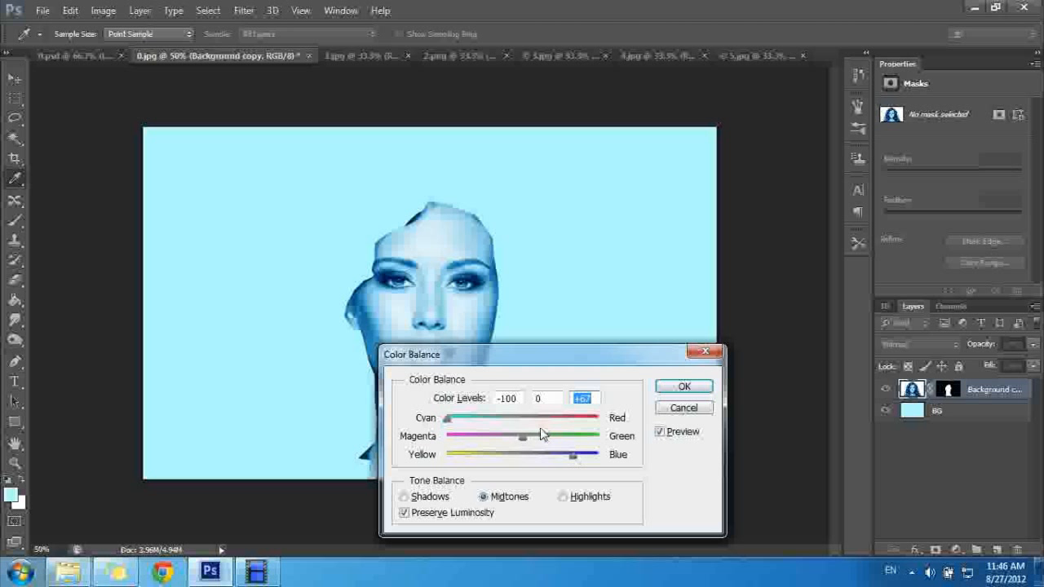
{"action": "left_click_drag", "start_coordinate": [453, 355], "coordinate": [624, 243]}
{"action": "left_click_drag", "start_coordinate": [743, 350], "coordinate": [752, 344]}
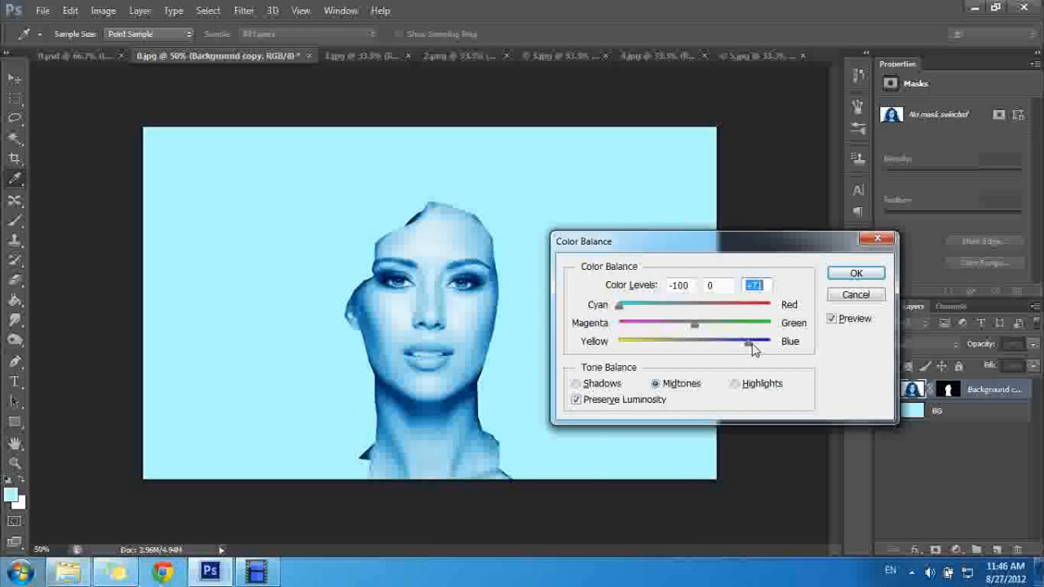
{"action": "left_click", "coordinate": [856, 274]}
{"action": "key", "text": "g"}
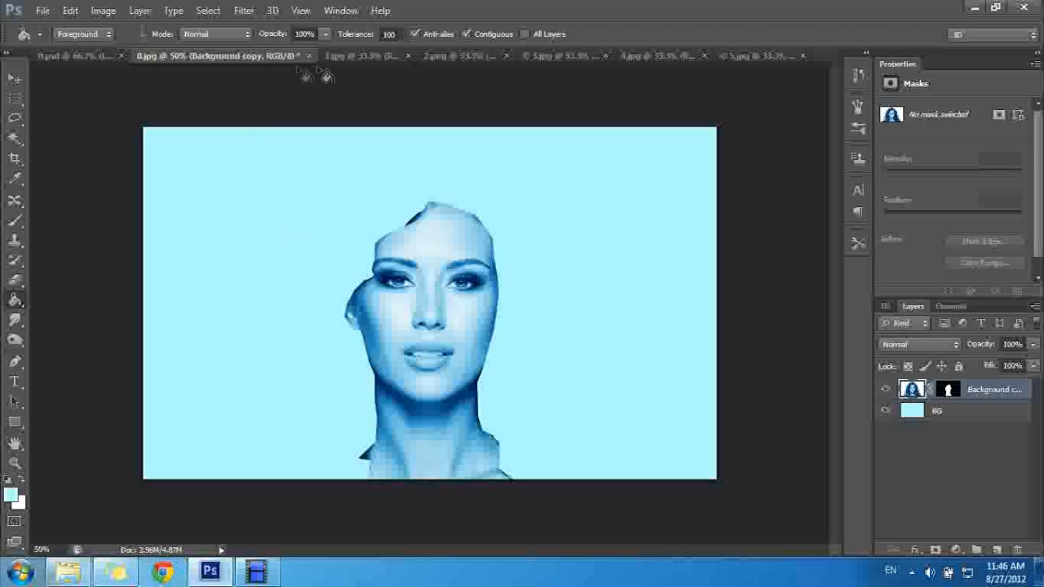
- Copy the water splash from 1.jpg into 0.jpg and scale it to about 50% over the lower face and neck
{"action": "left_click", "coordinate": [348, 53]}
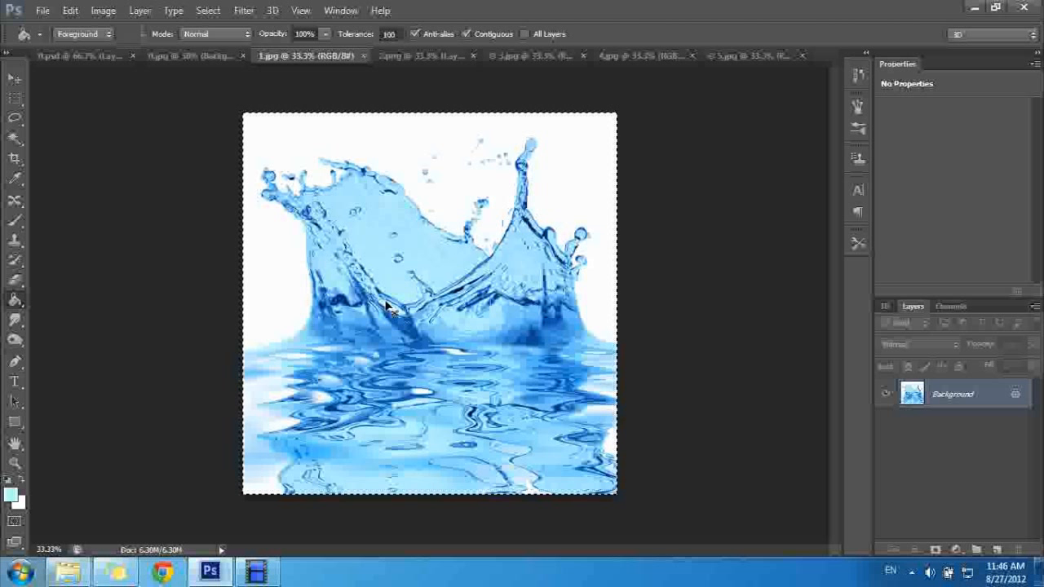
{"action": "left_click", "coordinate": [186, 60]}
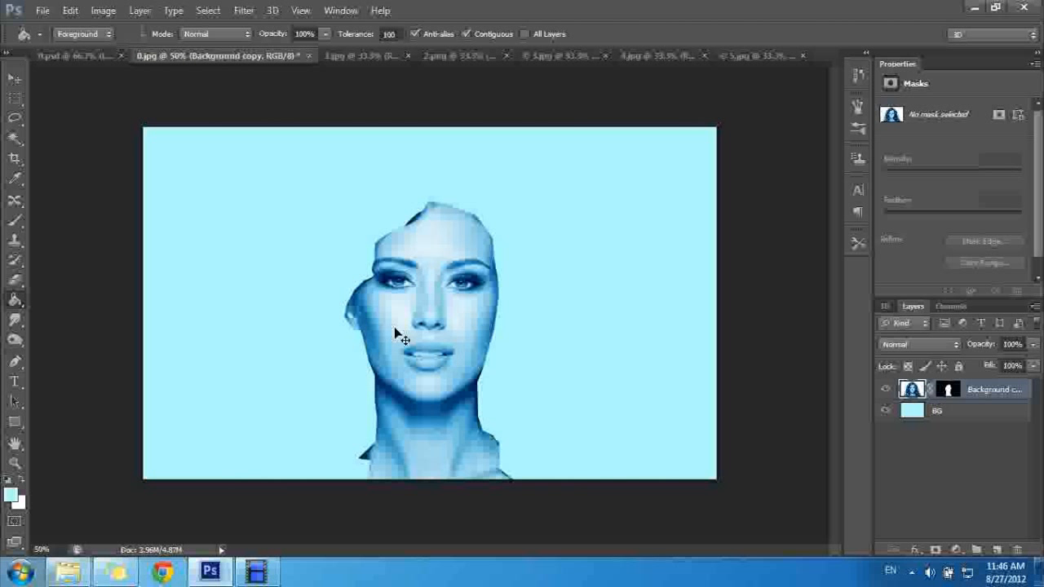
{"action": "key", "text": "ctrl+v"}
{"action": "key", "text": "ctrl+t"}
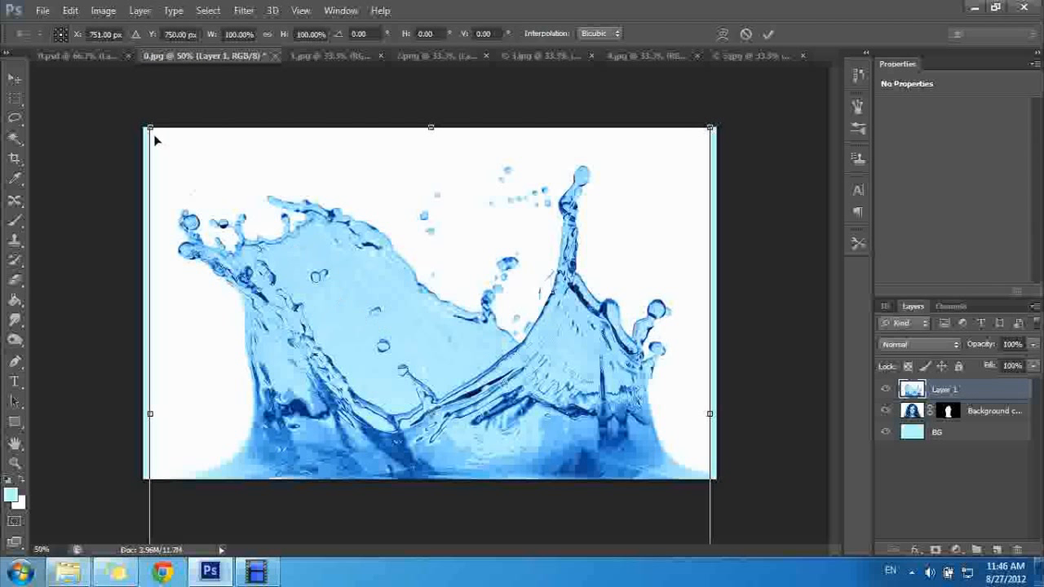
{"action": "mouse_move", "coordinate": [182, 154]}
{"action": "left_mouse_down"}
{"action": "mouse_move", "coordinate": [453, 441]}
{"action": "mouse_move", "coordinate": [369, 299]}
{"action": "mouse_move", "coordinate": [377, 338]}
{"action": "mouse_move", "coordinate": [360, 345]}
{"action": "left_mouse_up"}
{"action": "key", "text": "g"}
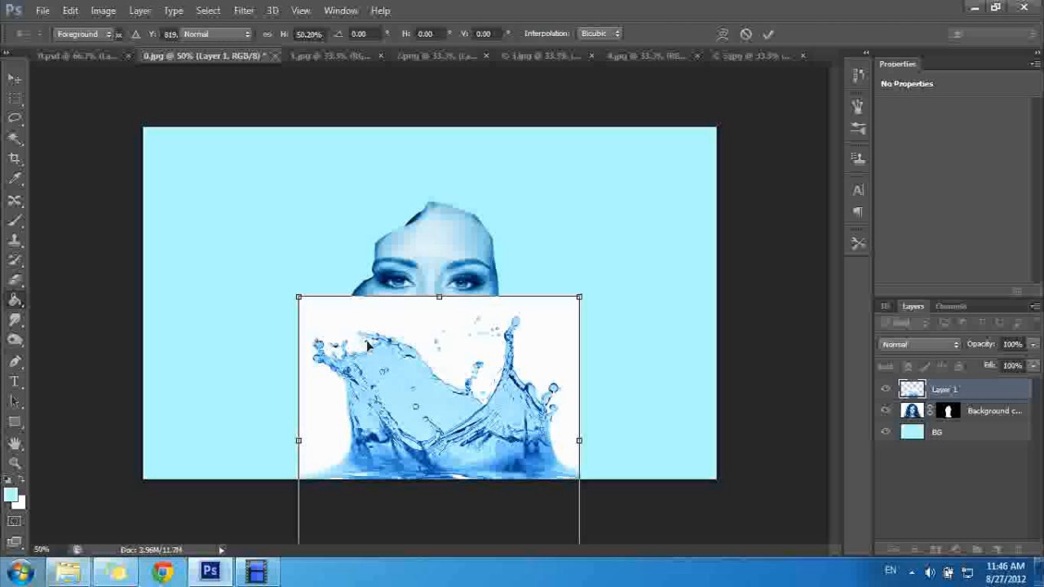
- Set the splash layer's blend mode to Multiply, then scale it to about 87% and position it around the neck
{"action": "left_click", "coordinate": [920, 343]}
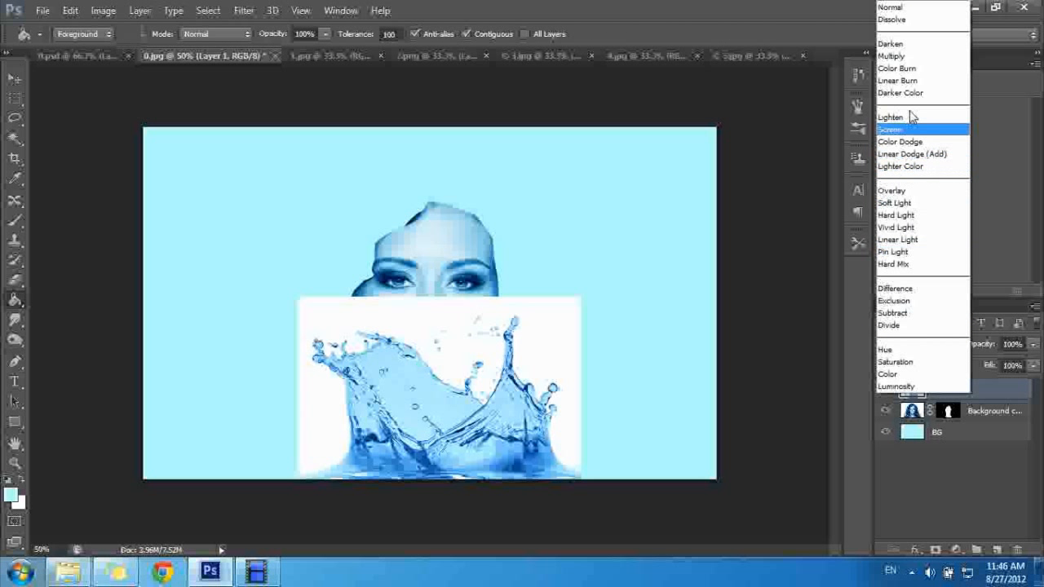
{"action": "left_click", "coordinate": [892, 57]}
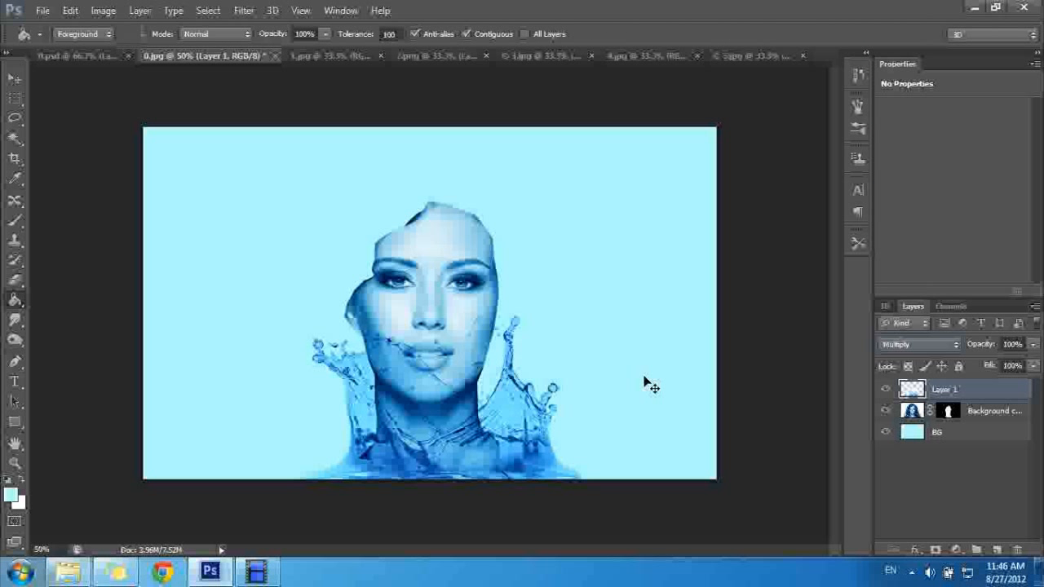
{"action": "key", "text": "ctrl+t"}
{"action": "left_click_drag", "start_coordinate": [479, 453], "coordinate": [459, 430]}
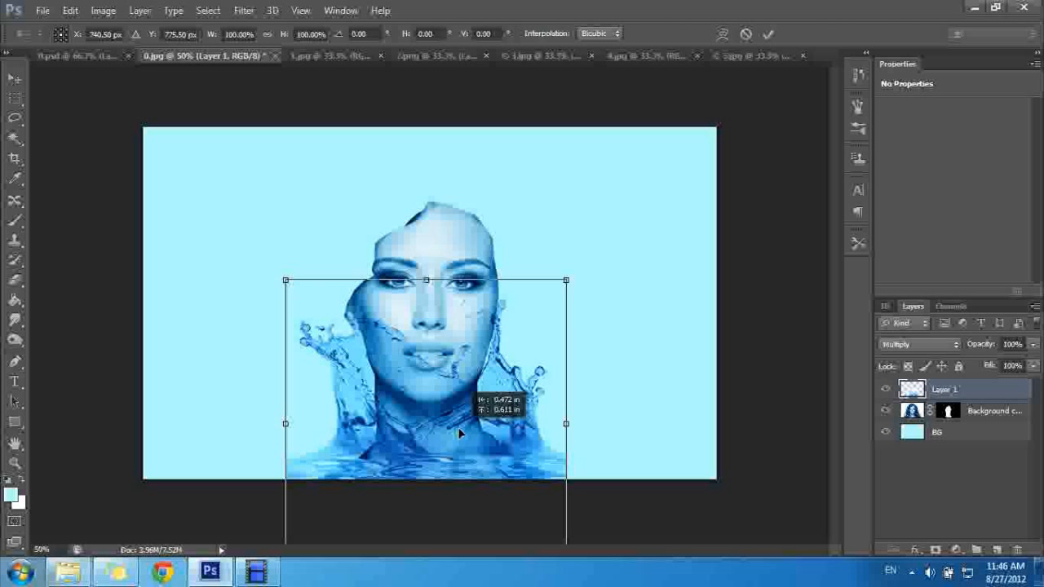
{"action": "left_click_drag", "start_coordinate": [286, 280], "coordinate": [322, 316]}
{"action": "left_click_drag", "start_coordinate": [464, 451], "coordinate": [456, 430]}
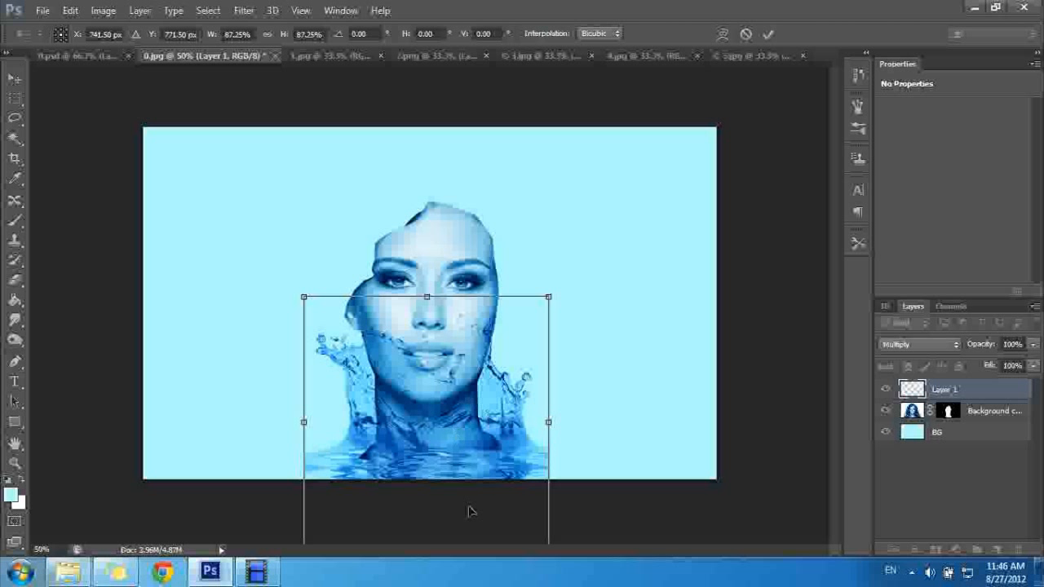
{"action": "key", "text": "Return"}
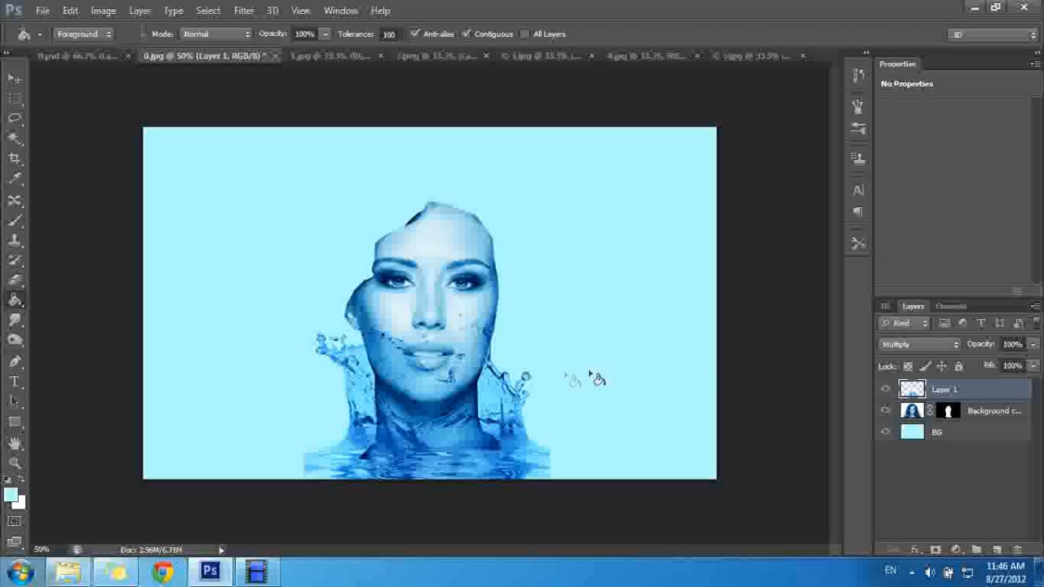
- Add a layer mask to the splash layer and paint it black with the Brush to hide the water over the face
{"action": "left_click", "coordinate": [935, 550]}
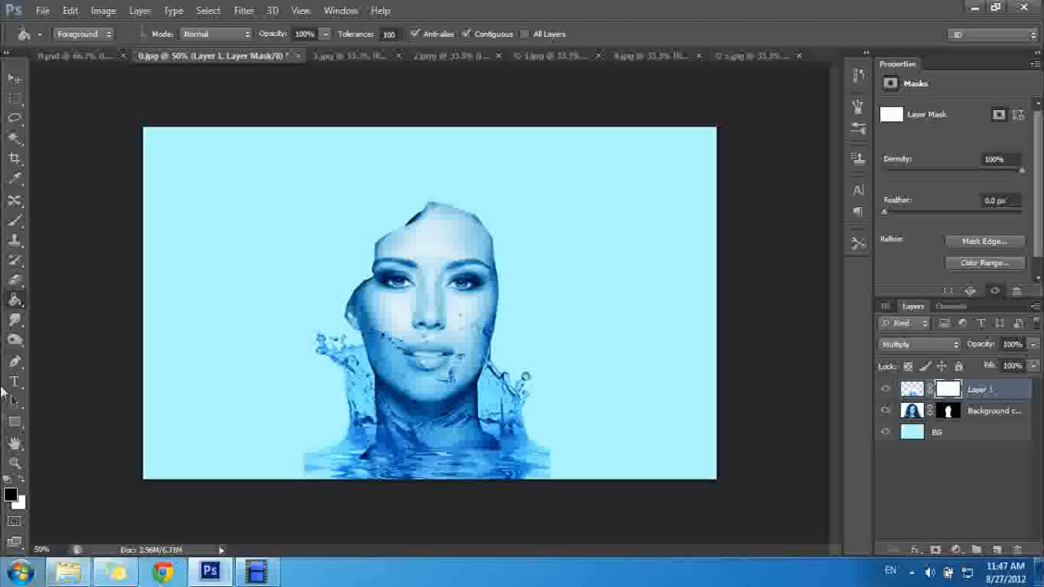
{"action": "left_click", "coordinate": [14, 220]}
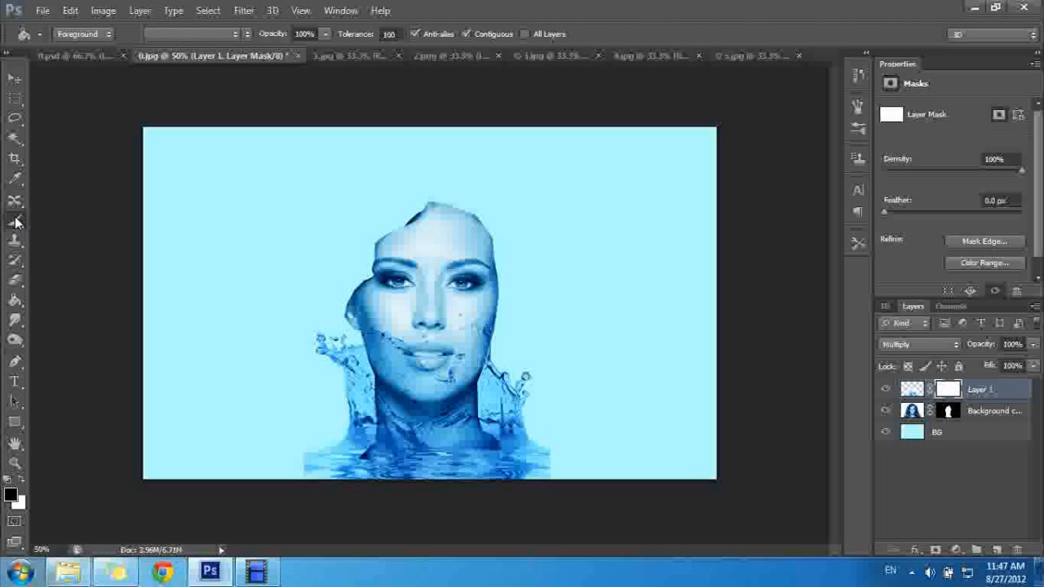
{"action": "left_click", "coordinate": [390, 343]}
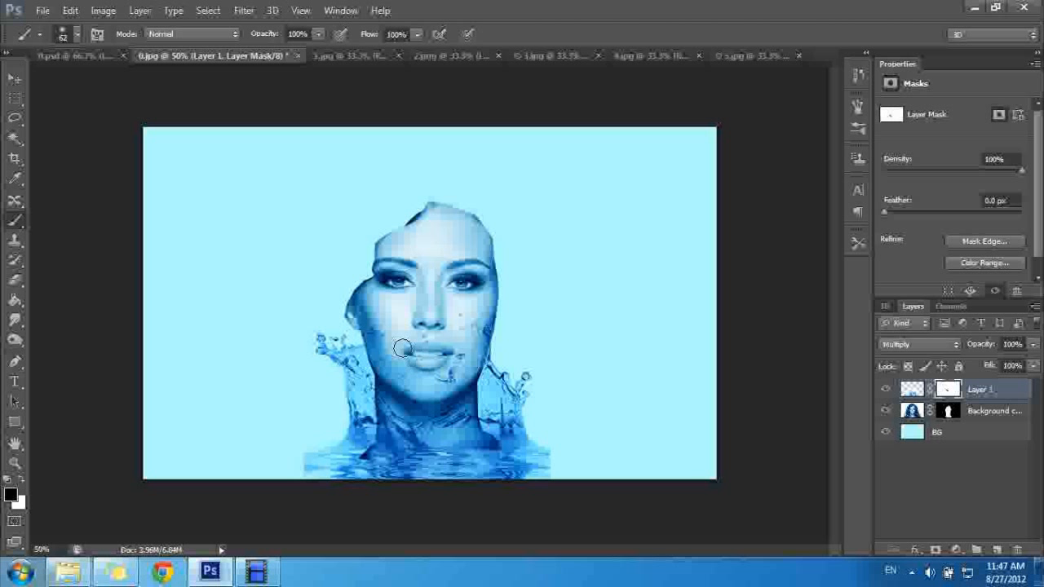
{"action": "left_click_drag", "start_coordinate": [416, 373], "coordinate": [462, 369]}
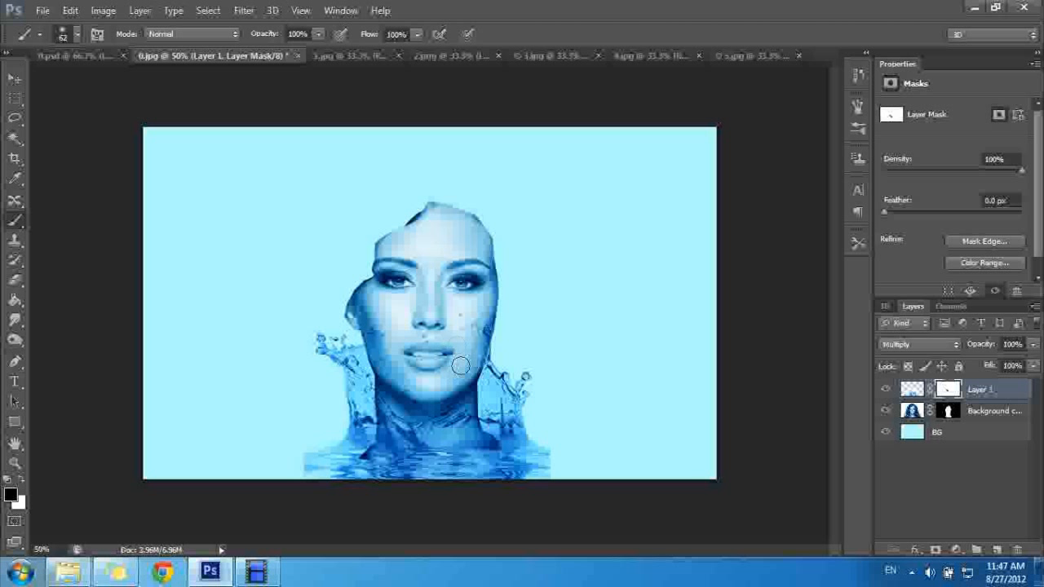
{"action": "left_click_drag", "start_coordinate": [412, 385], "coordinate": [383, 331]}
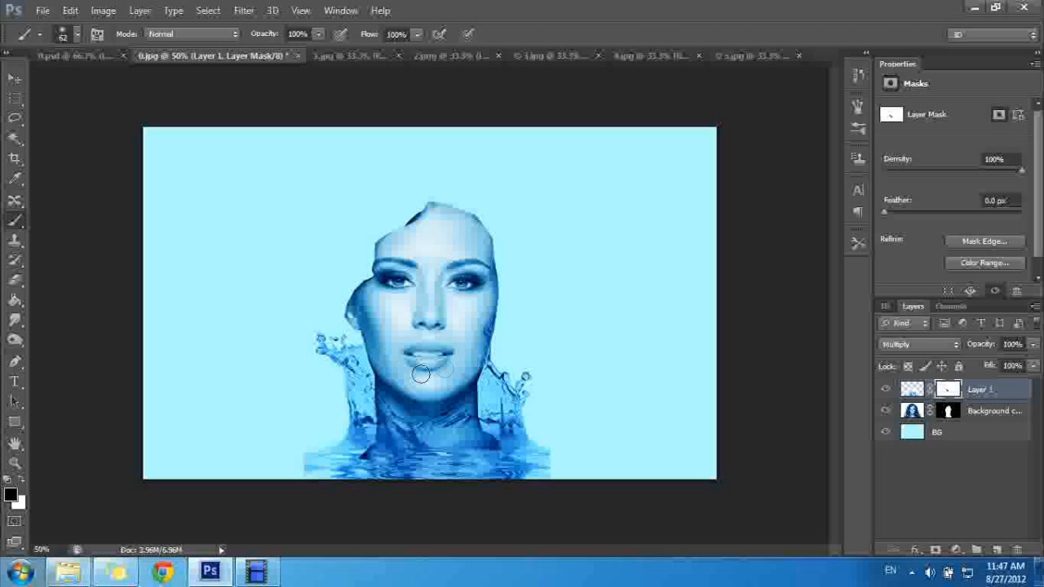
{"action": "left_click", "coordinate": [14, 463]}
{"action": "left_click", "coordinate": [388, 306]}
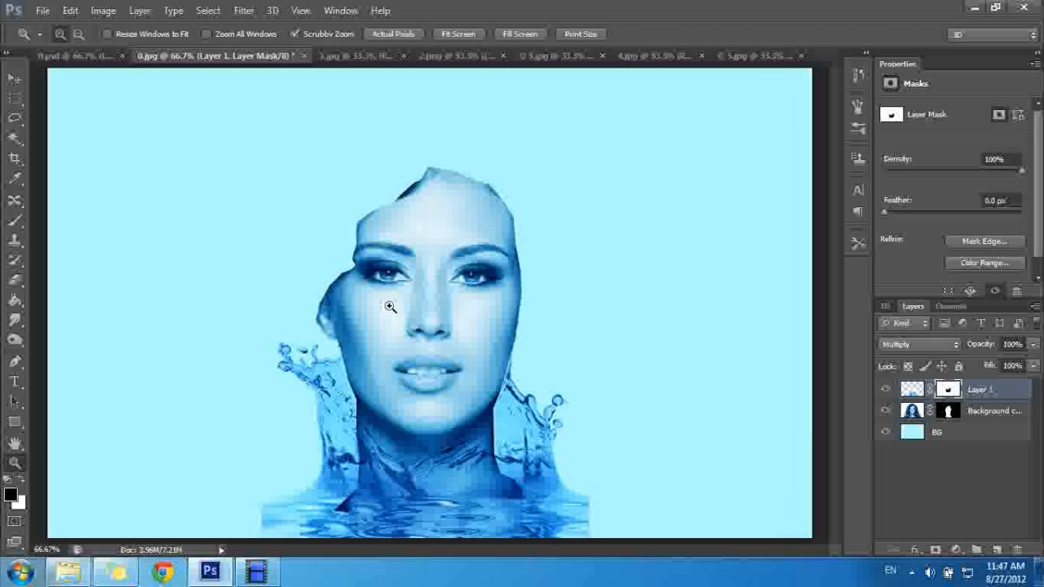
{"action": "left_click", "coordinate": [15, 220]}
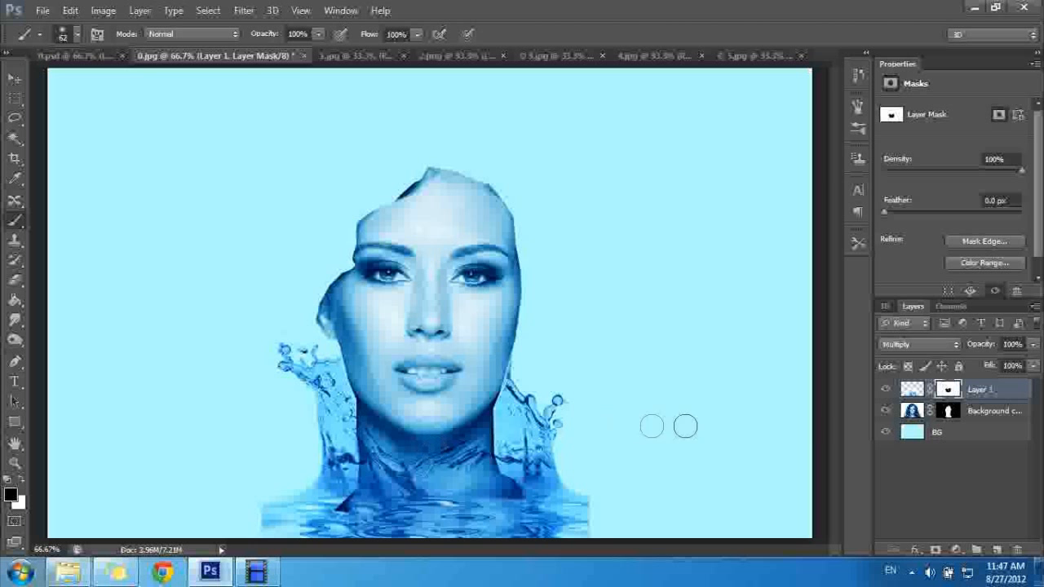
- Smudge the splash layer's water surface at 81% strength out to the left edge of the canvas
{"action": "key", "text": "ctrl+2"}
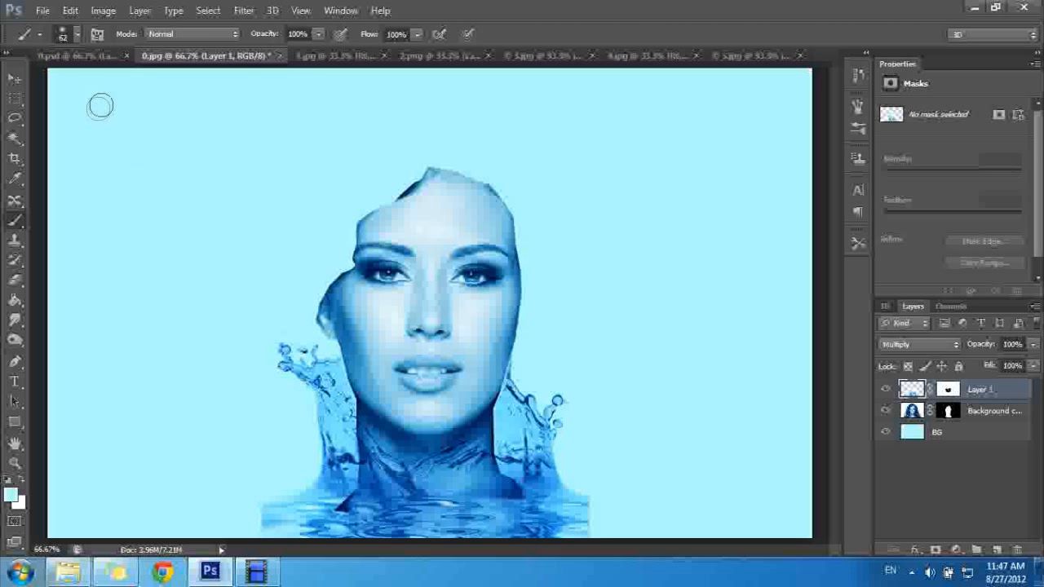
{"action": "left_click", "coordinate": [78, 56]}
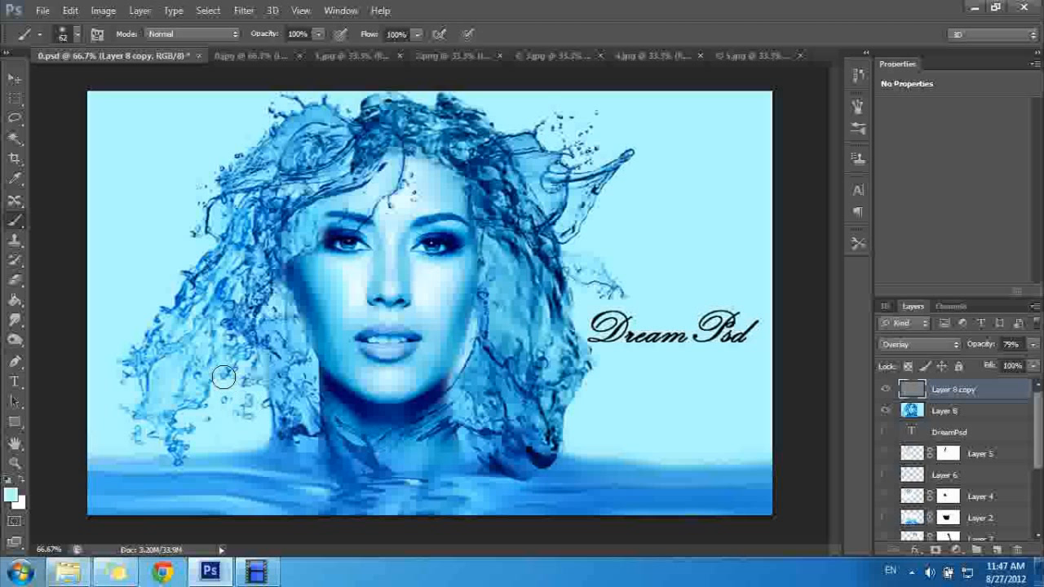
{"action": "left_click", "coordinate": [234, 57]}
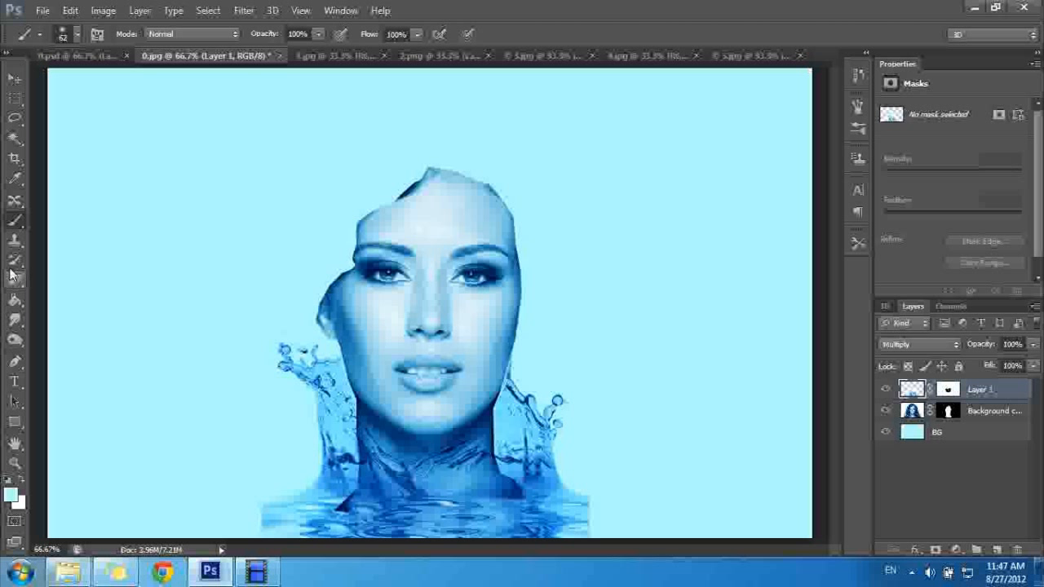
{"action": "left_click", "coordinate": [15, 320]}
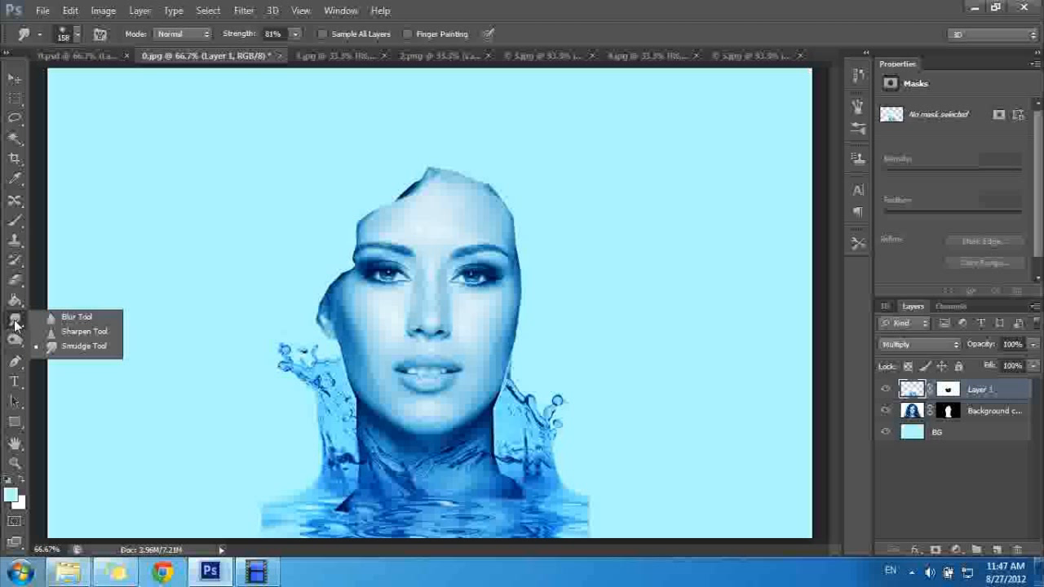
{"action": "left_click", "coordinate": [84, 346]}
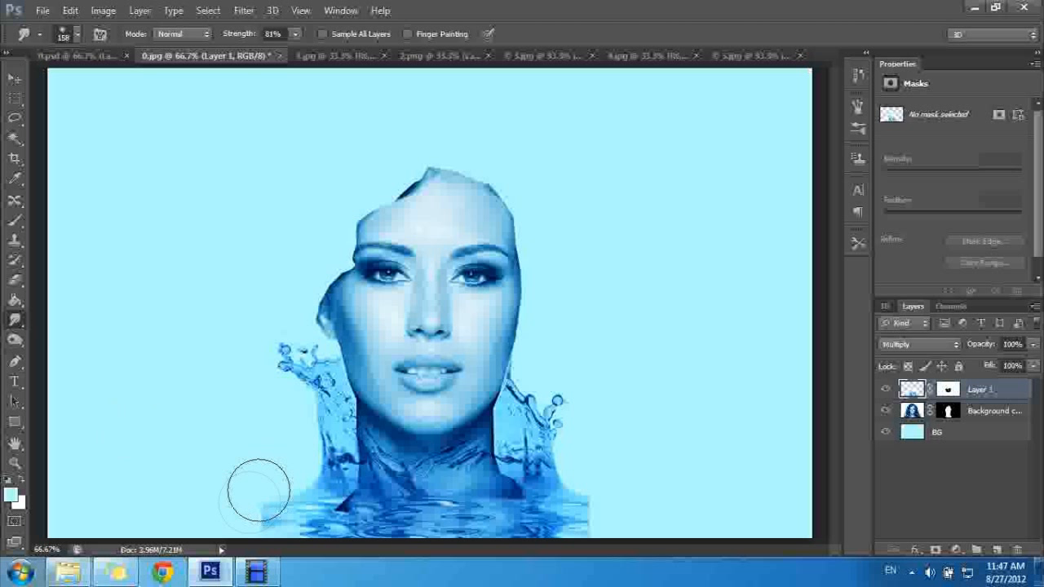
{"action": "mouse_move", "coordinate": [269, 510]}
{"action": "left_mouse_down"}
{"action": "mouse_move", "coordinate": [189, 502]}
{"action": "mouse_move", "coordinate": [33, 518]}
{"action": "mouse_move", "coordinate": [209, 510]}
{"action": "mouse_move", "coordinate": [34, 514]}
{"action": "left_mouse_up"}
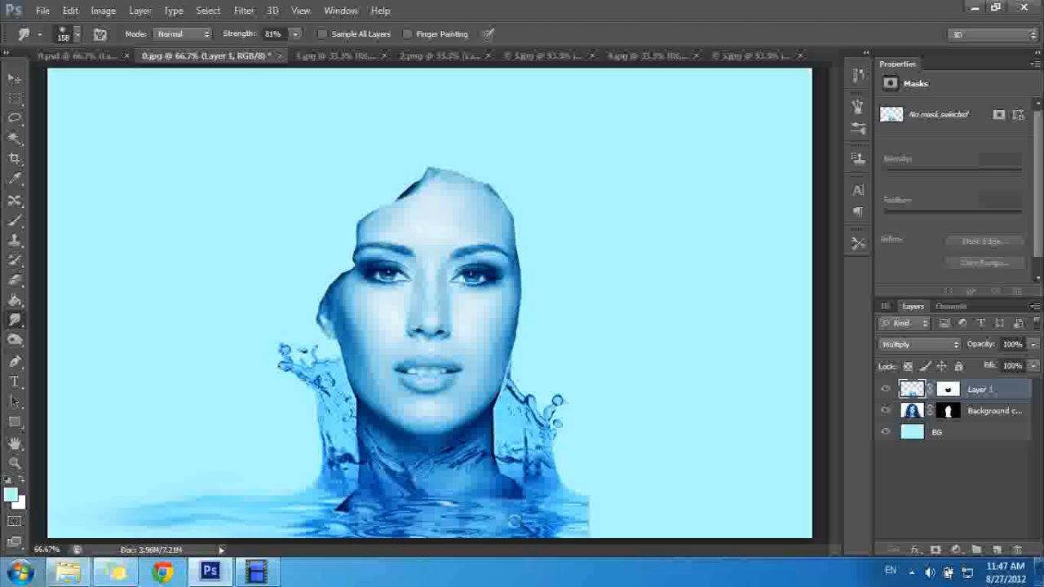
{"action": "mouse_move", "coordinate": [560, 513]}
{"action": "left_mouse_down"}
{"action": "mouse_move", "coordinate": [196, 516]}
{"action": "mouse_move", "coordinate": [57, 500]}
{"action": "left_mouse_up"}
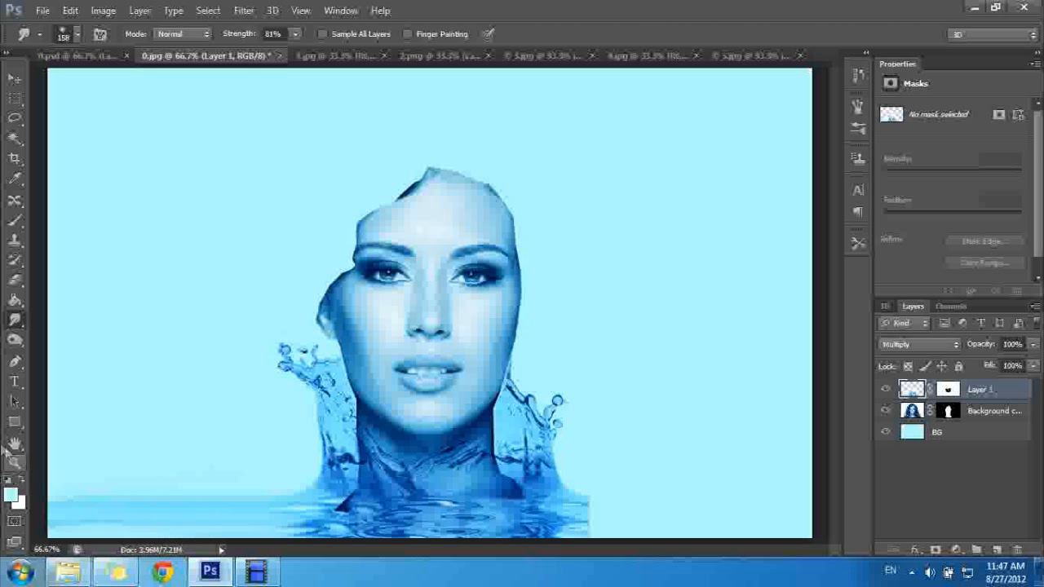
- Extend the water surface to the right edge of the canvas with the Smudge tool at 81% strength
{"action": "left_click", "coordinate": [15, 462]}
{"action": "left_click", "coordinate": [79, 33]}
{"action": "left_click", "coordinate": [299, 226]}
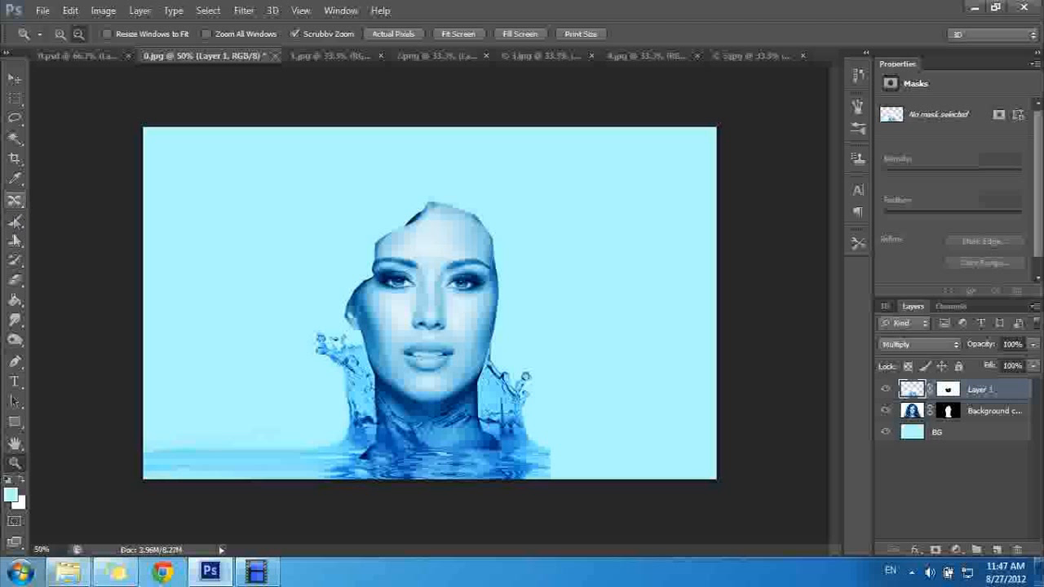
{"action": "left_click", "coordinate": [15, 320]}
{"action": "mouse_move", "coordinate": [538, 466]}
{"action": "left_mouse_down"}
{"action": "mouse_move", "coordinate": [559, 469]}
{"action": "mouse_move", "coordinate": [541, 483]}
{"action": "mouse_move", "coordinate": [588, 466]}
{"action": "mouse_move", "coordinate": [849, 465]}
{"action": "left_mouse_up"}
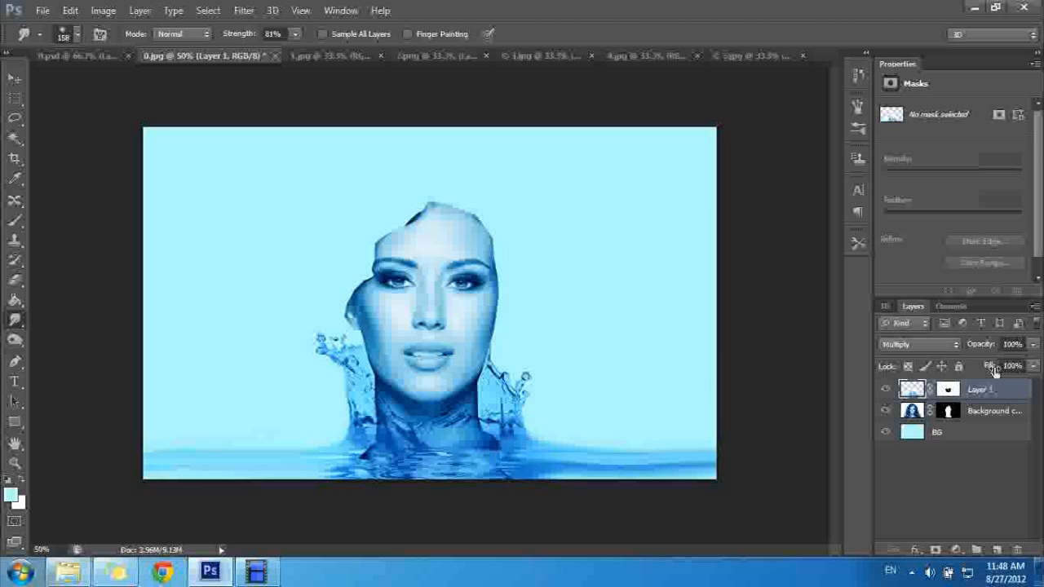
- Close the 1.jpg splash document and bring up 2.png
{"action": "left_click", "coordinate": [314, 55]}
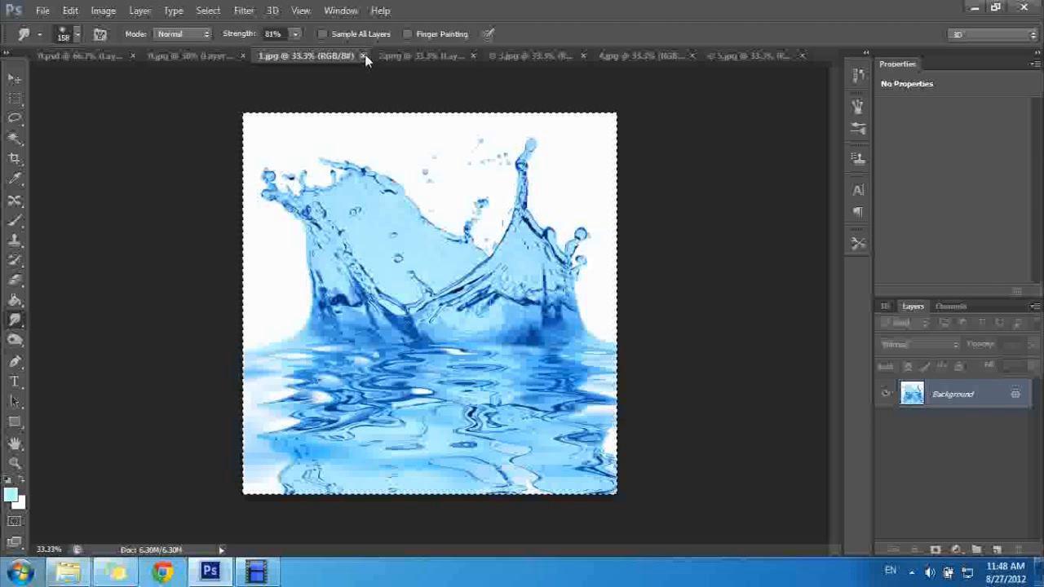
{"action": "left_click", "coordinate": [366, 56]}
{"action": "left_click", "coordinate": [372, 57]}
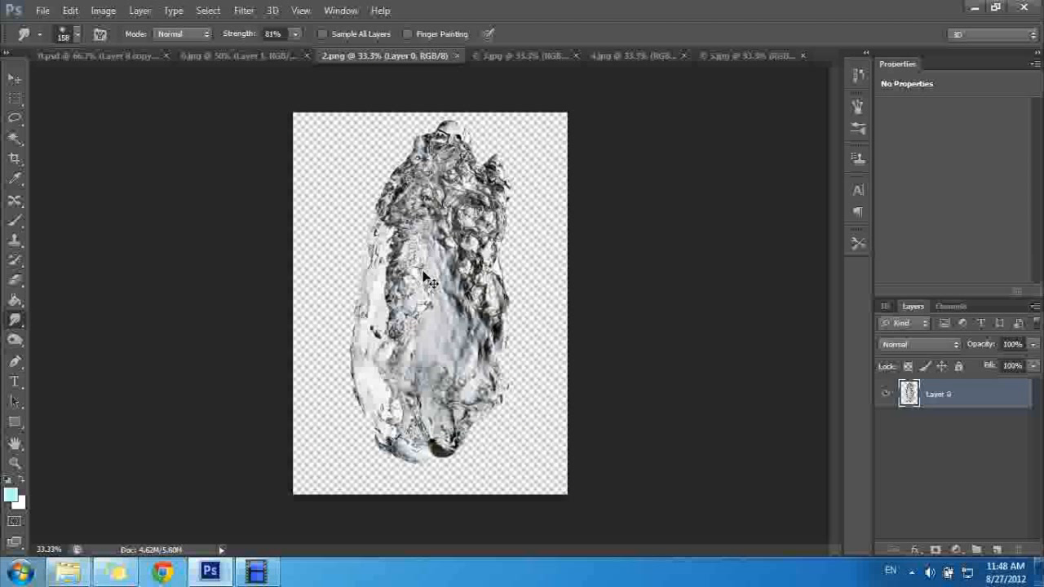
- Copy the water texture from 2.png into 0.jpg, then scale it down and tilt it along the right side of the face
{"action": "left_click", "coordinate": [234, 56]}
{"action": "left_click_drag", "start_coordinate": [309, 124], "coordinate": [419, 362]}
{"action": "key", "text": "ctrl+t"}
{"action": "left_click_drag", "start_coordinate": [474, 438], "coordinate": [483, 241]}
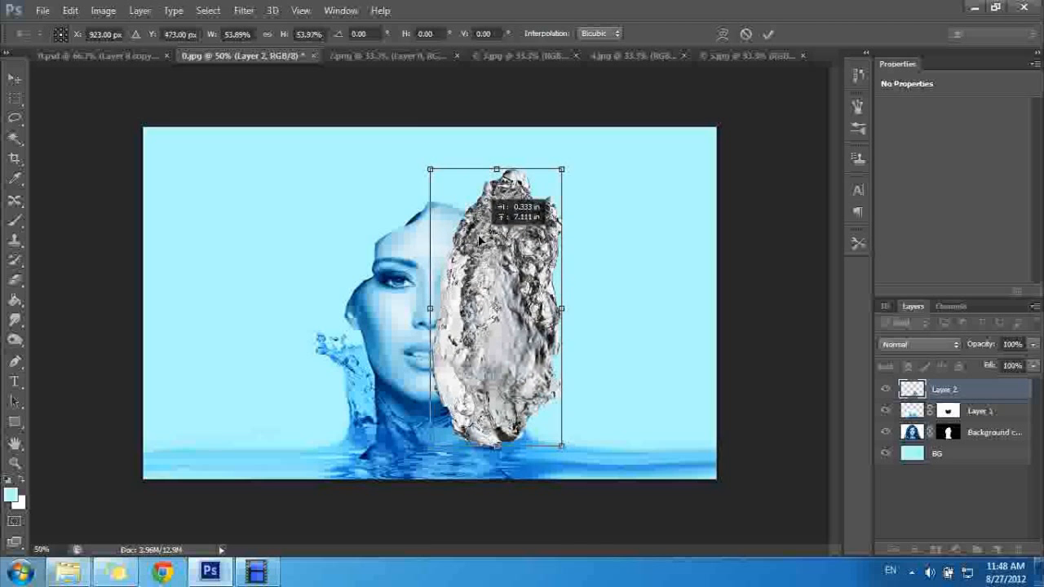
{"action": "left_click_drag", "start_coordinate": [378, 174], "coordinate": [380, 252]}
{"action": "left_click_drag", "start_coordinate": [473, 240], "coordinate": [490, 269]}
{"action": "left_click_drag", "start_coordinate": [389, 236], "coordinate": [431, 259]}
{"action": "left_click_drag", "start_coordinate": [510, 281], "coordinate": [488, 250]}
{"action": "key", "text": "Return"}
- Colorize the water texture layer with Hue/Saturation, using hue 185 and saturation 25
{"action": "key", "text": "r"}
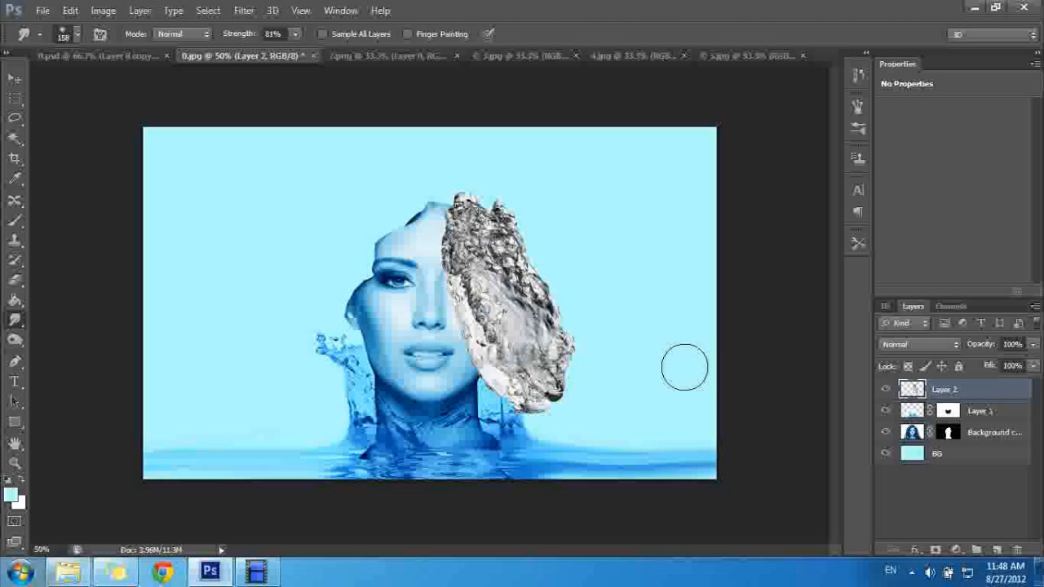
{"action": "key", "text": "i"}
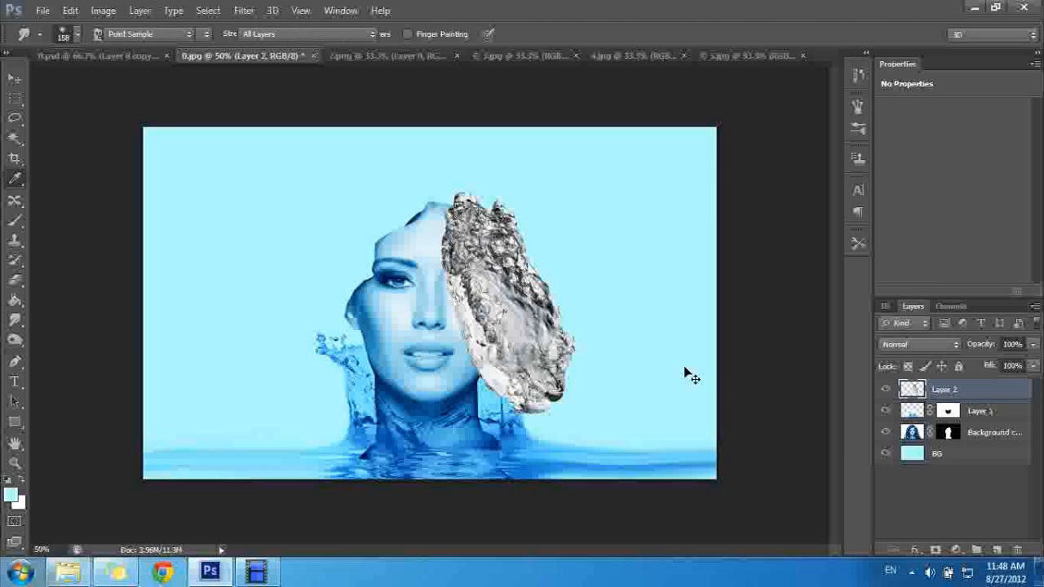
{"action": "key", "text": "ctrl+u"}
{"action": "left_click", "coordinate": [860, 402]}
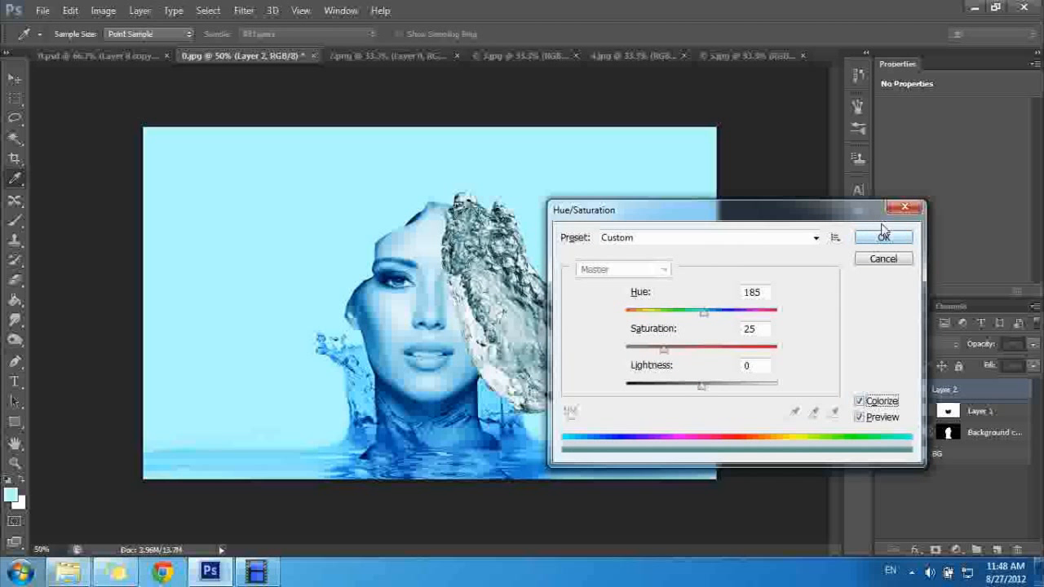
{"action": "left_click", "coordinate": [885, 237]}
- Apply Color Balance to the water texture layer's midtones with levels -100, 0 and +83
{"action": "key", "text": "ctrl+b"}
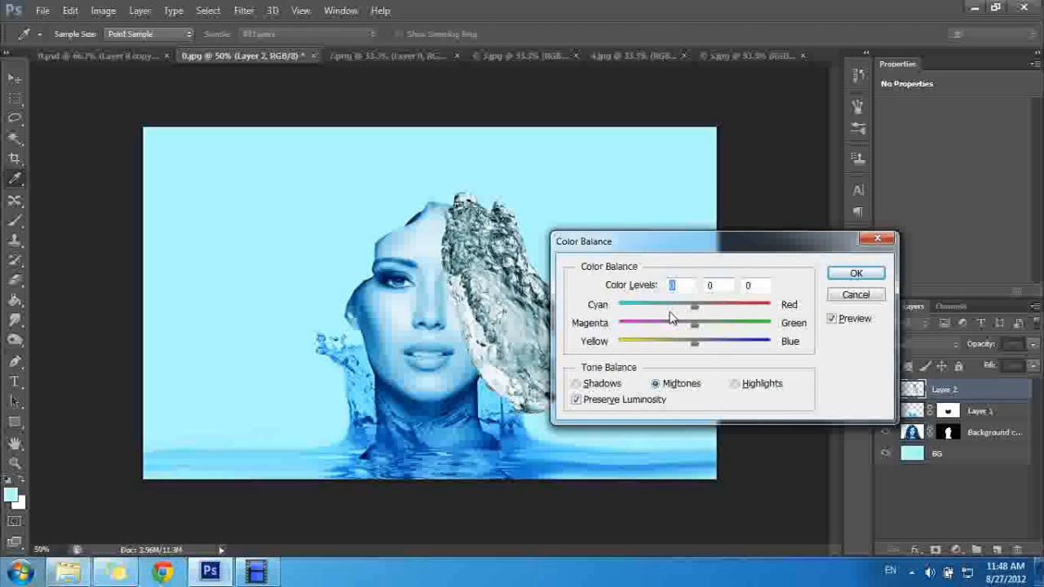
{"action": "left_click_drag", "start_coordinate": [638, 311], "coordinate": [616, 316]}
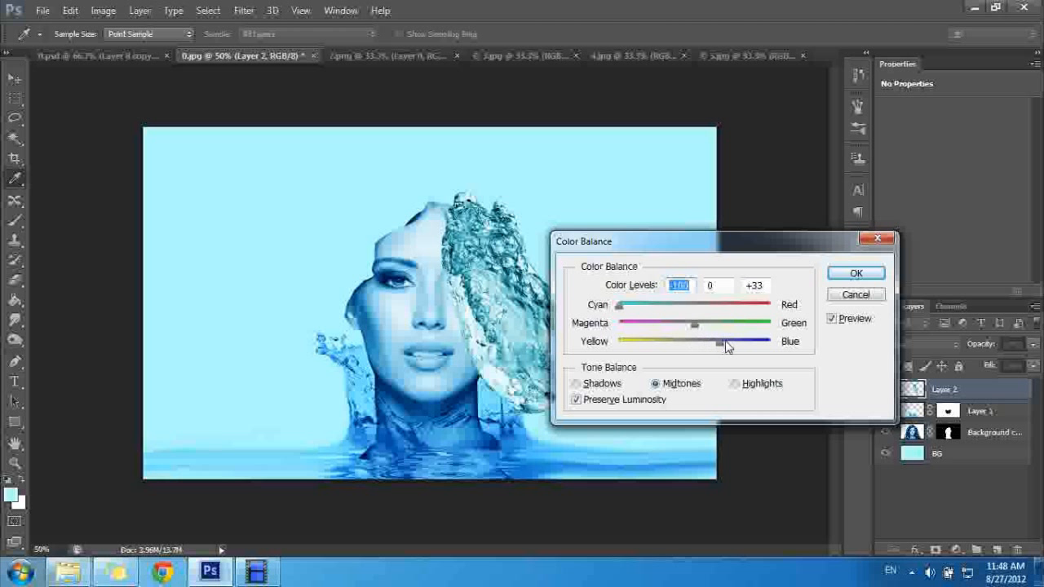
{"action": "left_click_drag", "start_coordinate": [745, 347], "coordinate": [750, 346]}
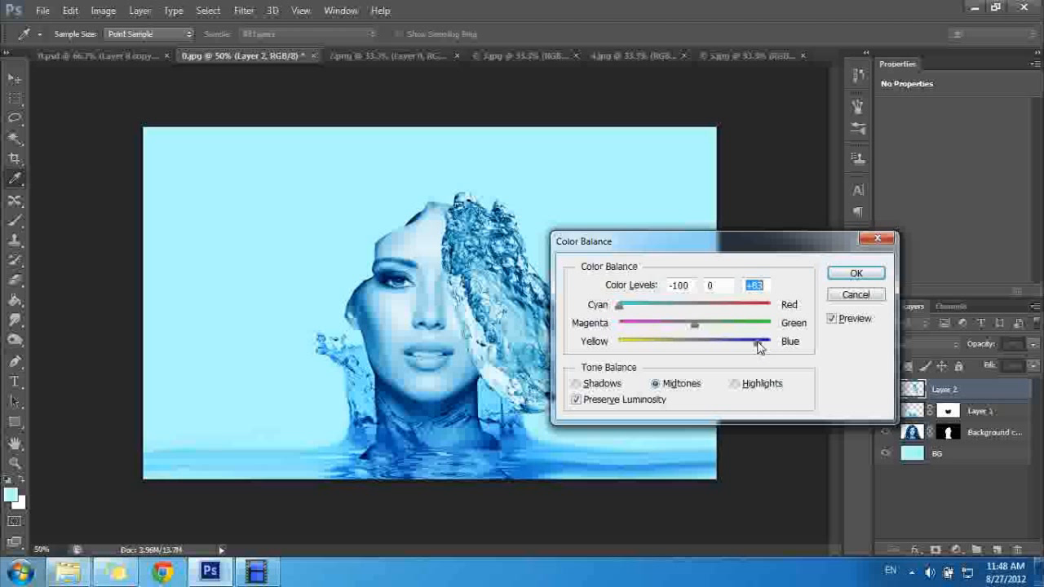
{"action": "left_click", "coordinate": [856, 273]}
- Move the water texture layer between the face layer and BG, and compare the composition with the finished 0.psd
{"action": "key", "text": "r"}
{"action": "left_click_drag", "start_coordinate": [963, 392], "coordinate": [971, 441]}
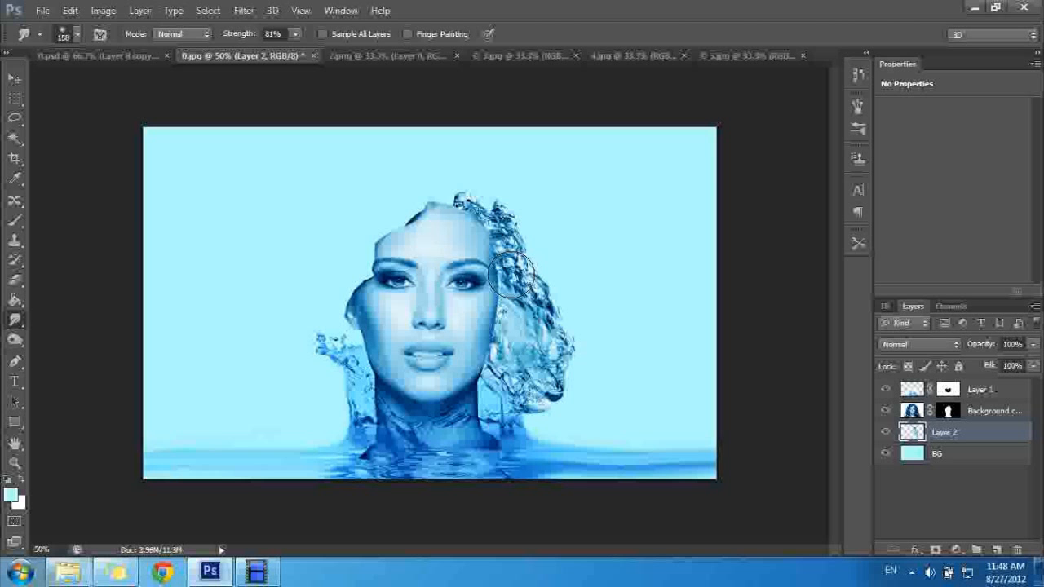
{"action": "left_click", "coordinate": [105, 54]}
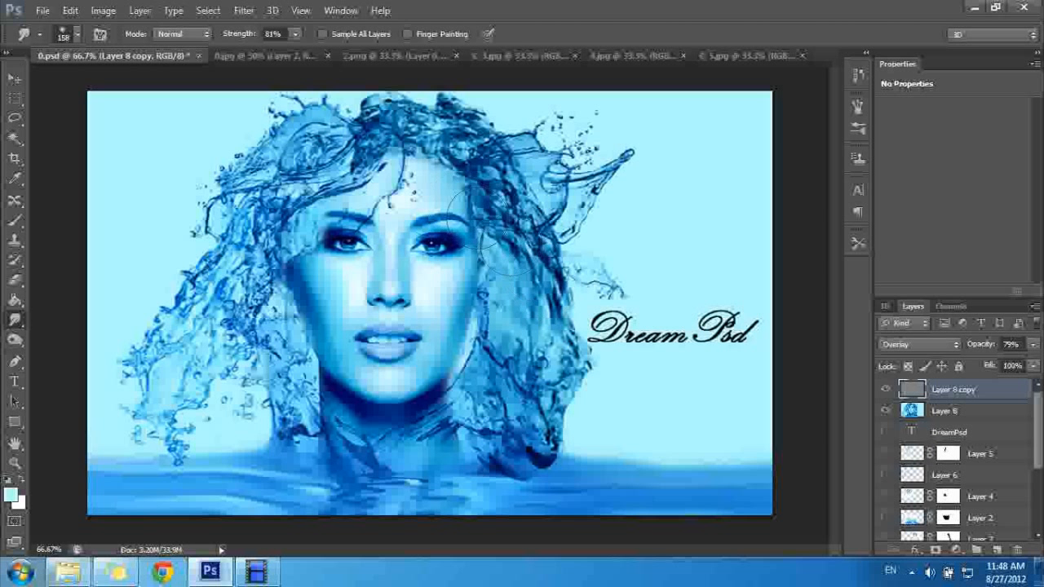
{"action": "left_click", "coordinate": [259, 55]}
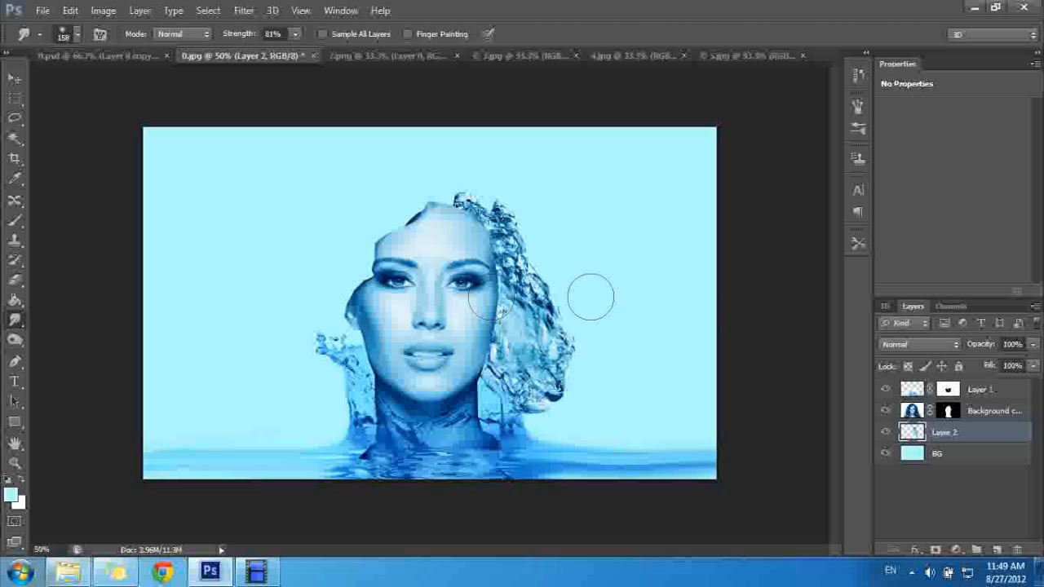
- Enlarge the water texture to about 110% and reposition it as hair along the right side of the face
{"action": "key", "text": "ctrl+t"}
{"action": "left_click_drag", "start_coordinate": [563, 310], "coordinate": [536, 301]}
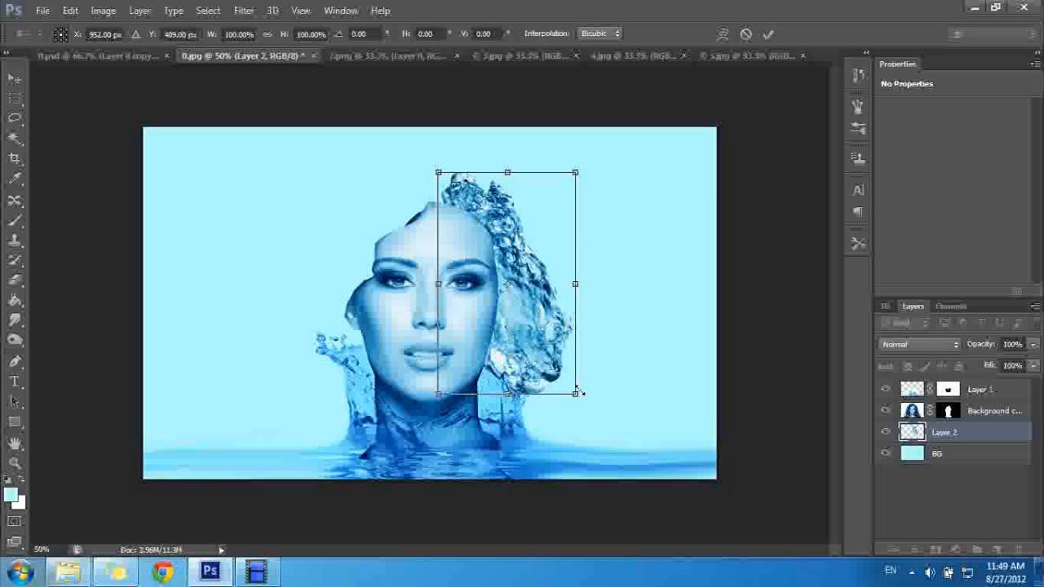
{"action": "left_click_drag", "start_coordinate": [582, 403], "coordinate": [596, 423]}
{"action": "left_click_drag", "start_coordinate": [565, 368], "coordinate": [565, 359]}
{"action": "key", "text": "Return"}
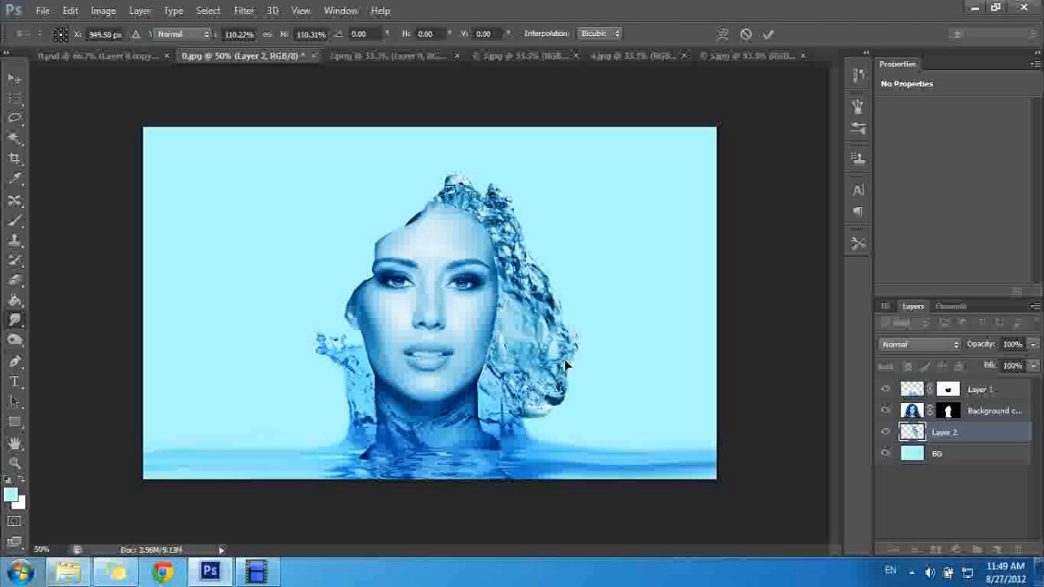
- Apply the water texture's enlargement, and examine the right-side hair and the layer stack in the finished 0.psd
{"action": "key", "text": "r"}
{"action": "left_click", "coordinate": [108, 55]}
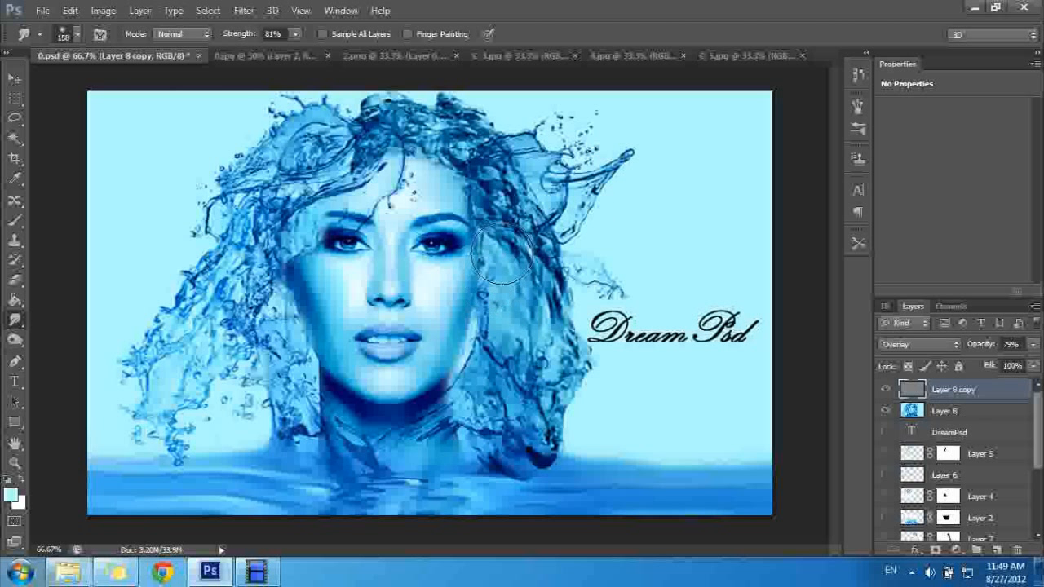
{"action": "mouse_move", "coordinate": [521, 286]}
{"action": "left_mouse_down"}
{"action": "mouse_move", "coordinate": [505, 370]}
{"action": "mouse_move", "coordinate": [518, 323]}
{"action": "mouse_move", "coordinate": [519, 250]}
{"action": "mouse_move", "coordinate": [529, 323]}
{"action": "left_mouse_up"}
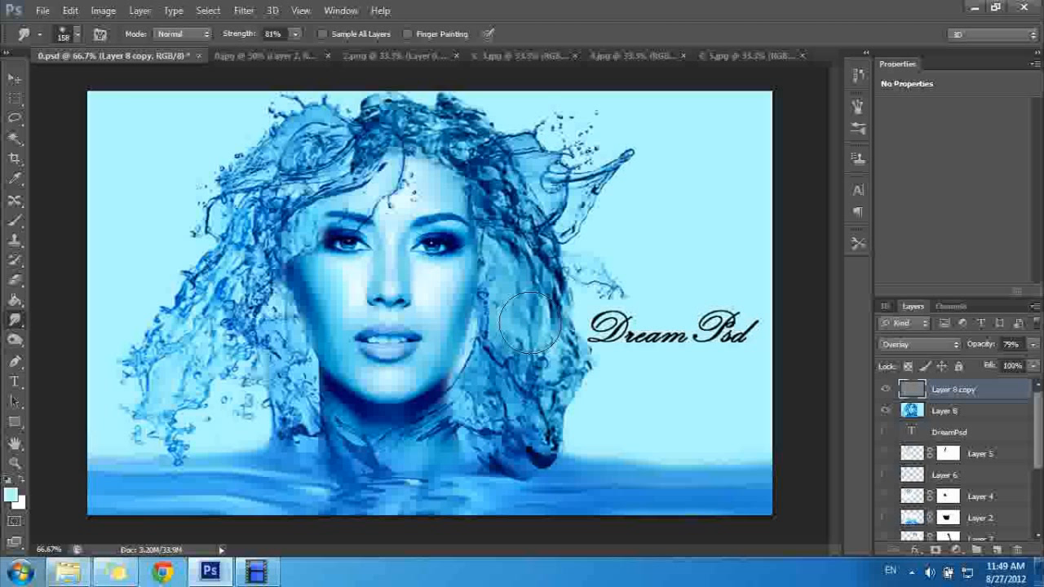
{"action": "left_click_drag", "start_coordinate": [1039, 417], "coordinate": [1040, 493]}
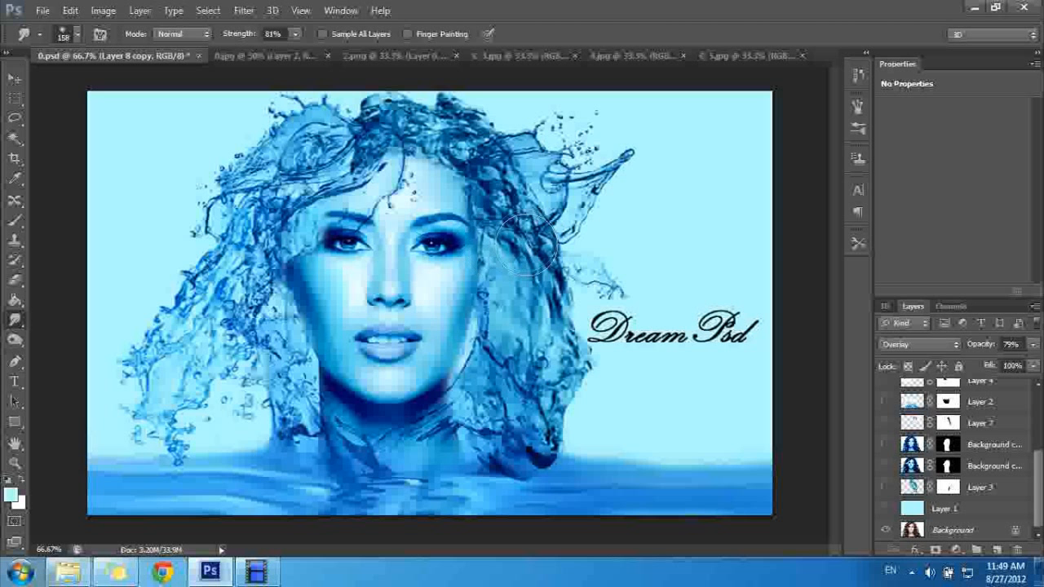
{"action": "left_click", "coordinate": [265, 56]}
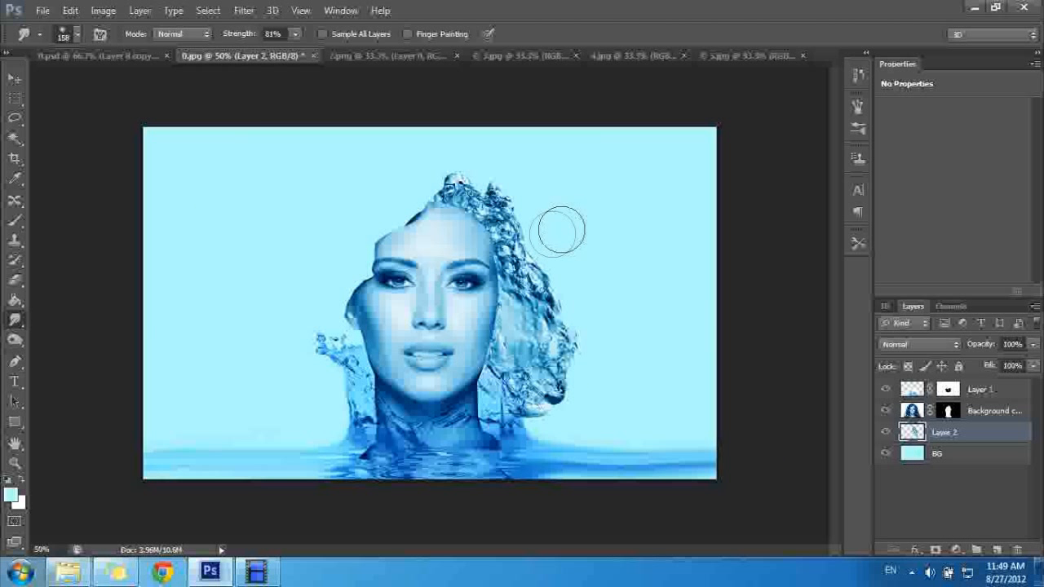
- Warp the water texture so it curves around the right side of the head and reaches down to the water surface
{"action": "key", "text": "ctrl+t"}
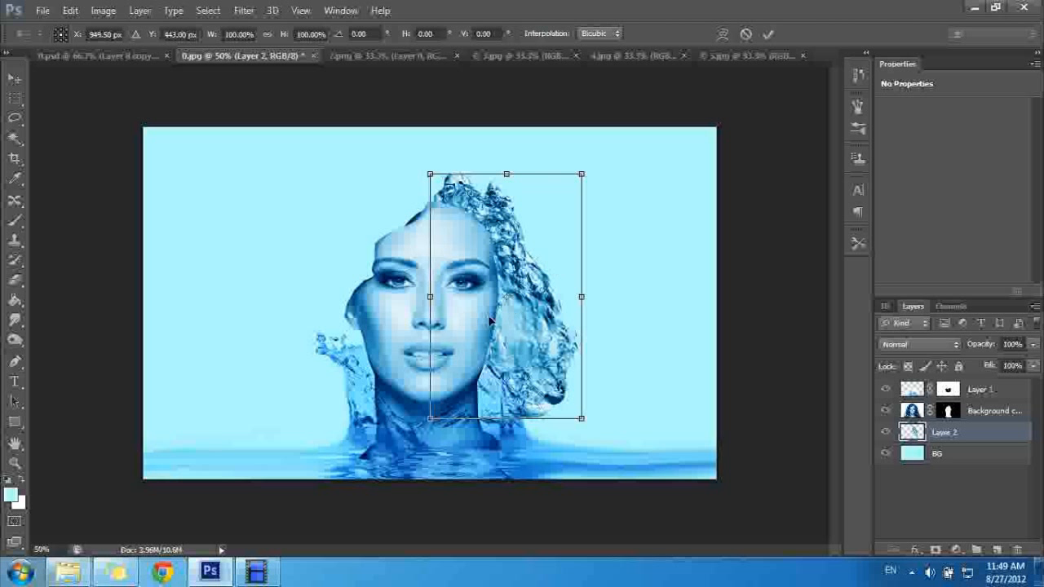
{"action": "right_click", "coordinate": [540, 287]}
{"action": "left_click", "coordinate": [584, 400]}
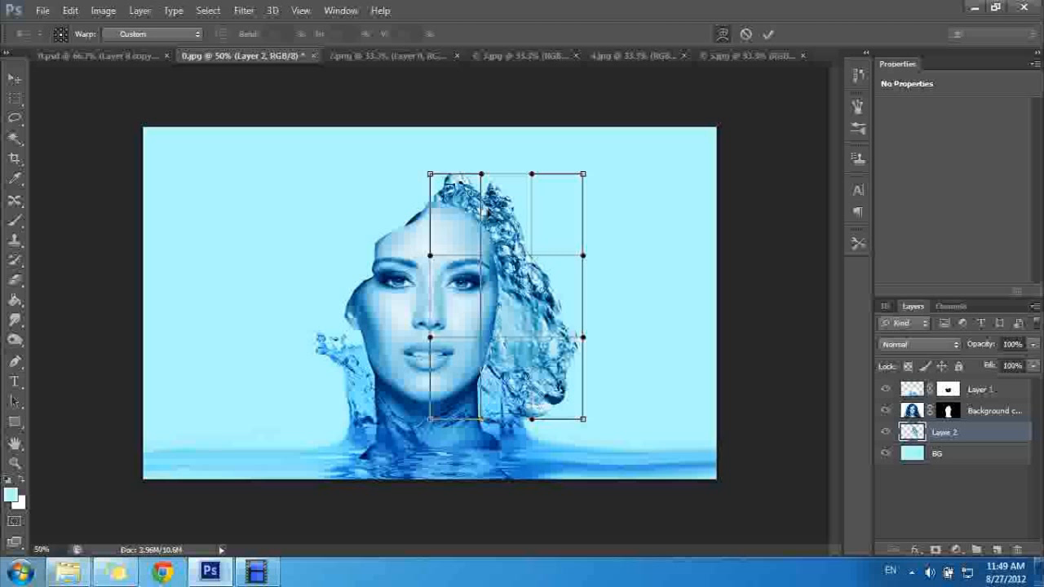
{"action": "left_click_drag", "start_coordinate": [530, 306], "coordinate": [519, 276]}
{"action": "left_click_drag", "start_coordinate": [524, 358], "coordinate": [558, 403]}
{"action": "left_click_drag", "start_coordinate": [551, 219], "coordinate": [560, 196]}
{"action": "left_click_drag", "start_coordinate": [465, 200], "coordinate": [447, 207]}
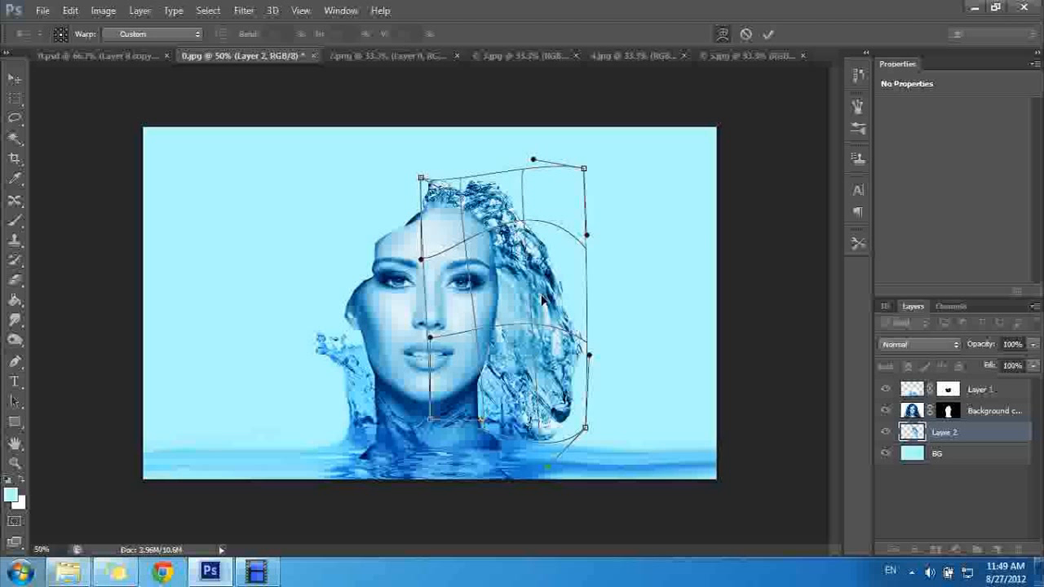
{"action": "left_click_drag", "start_coordinate": [562, 396], "coordinate": [561, 411]}
{"action": "left_click_drag", "start_coordinate": [555, 279], "coordinate": [567, 313]}
{"action": "left_click_drag", "start_coordinate": [570, 365], "coordinate": [561, 363]}
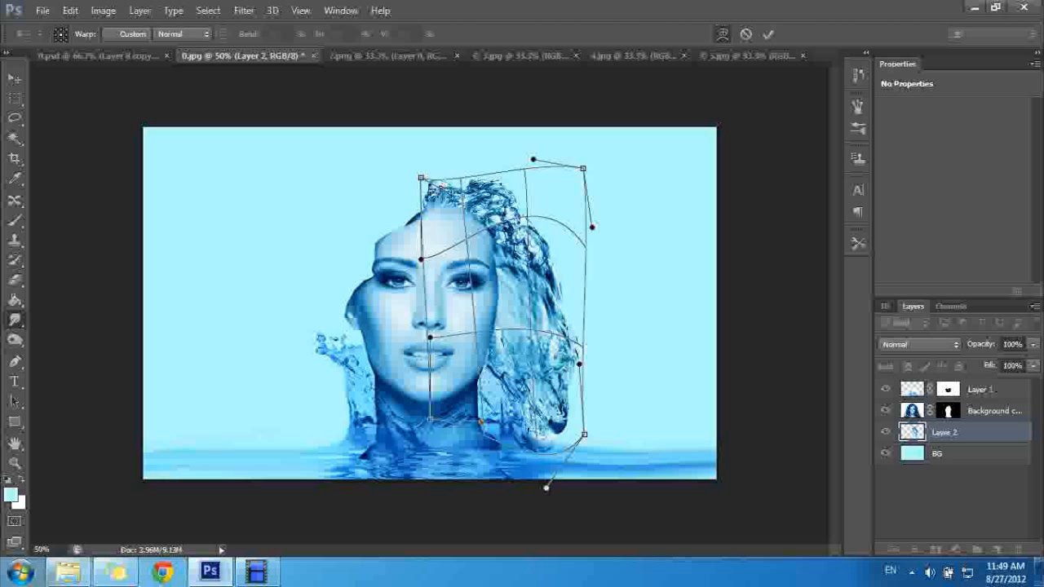
{"action": "key", "text": "Return"}
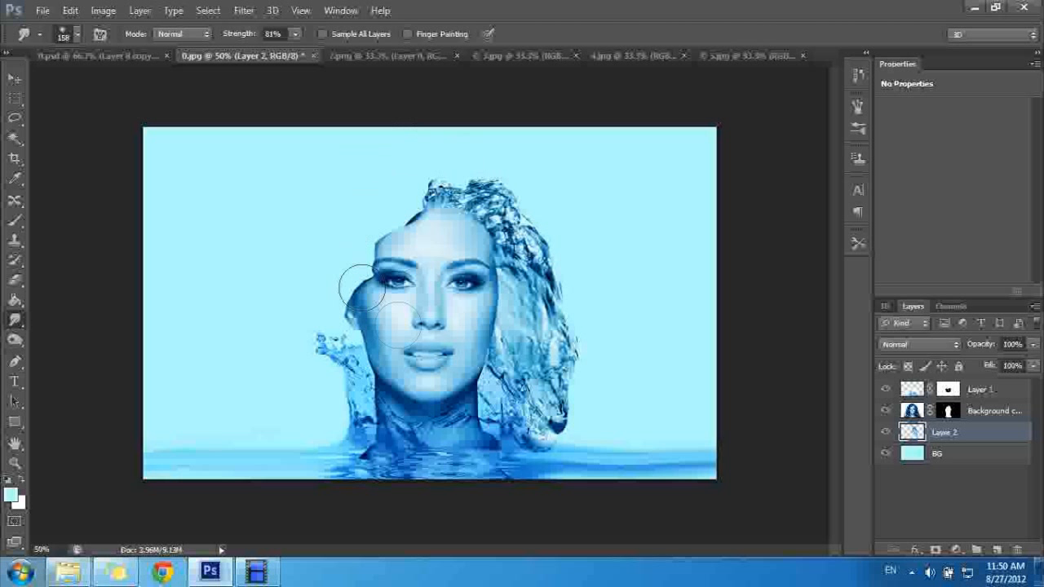
- Close 2.png and copy the entire 3.jpg splash image into 0.jpg as a layer directly above the water texture
{"action": "left_click", "coordinate": [382, 57]}
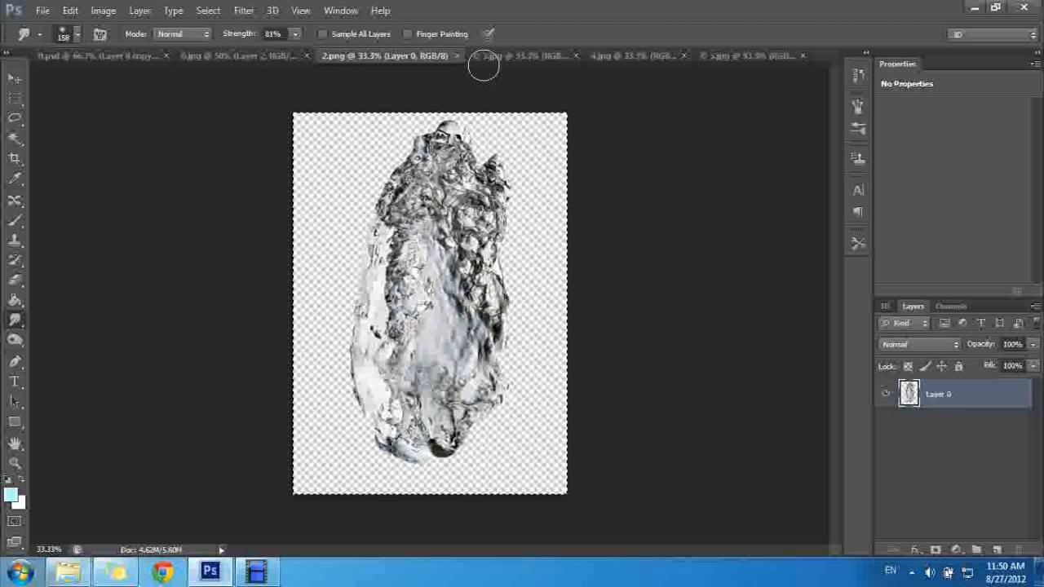
{"action": "left_click", "coordinate": [456, 55]}
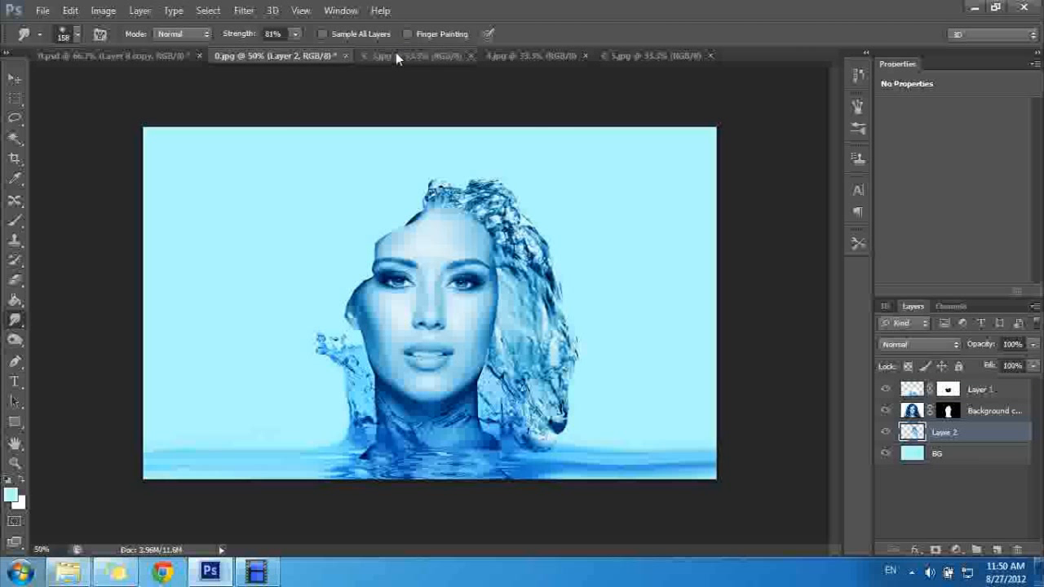
{"action": "left_click", "coordinate": [396, 55]}
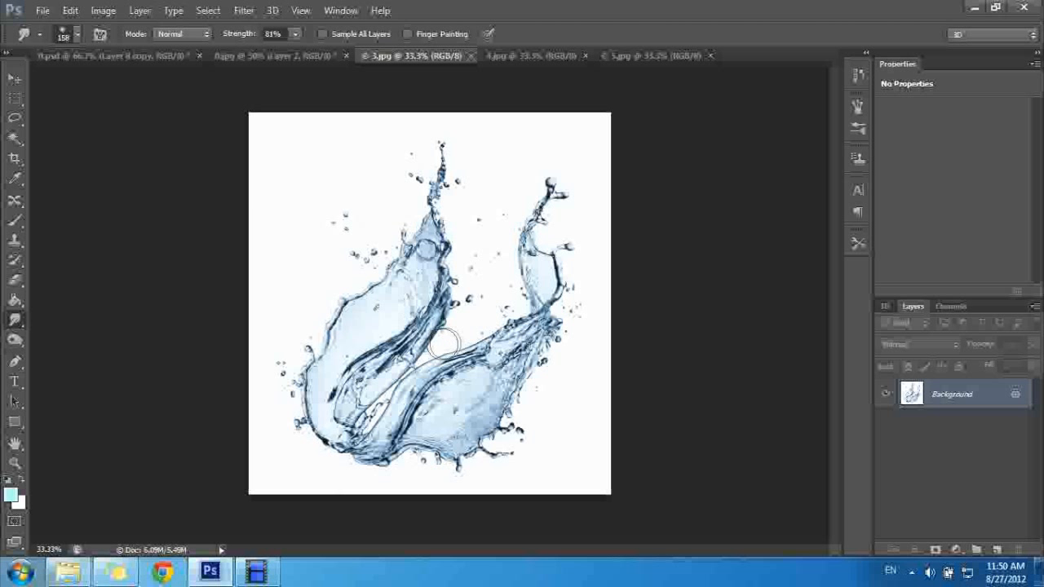
{"action": "key", "text": "ctrl+a"}
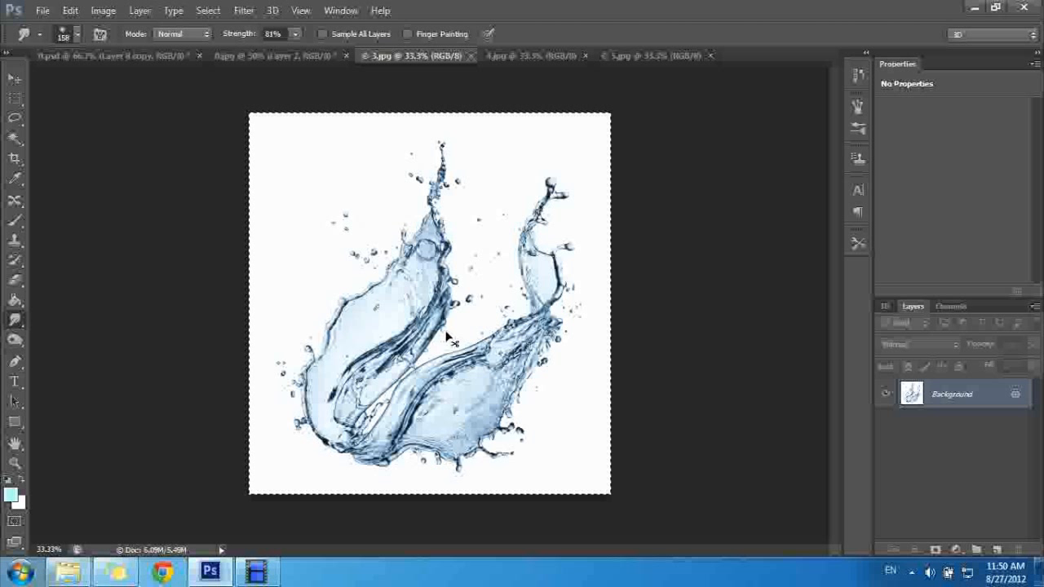
{"action": "left_click_drag", "start_coordinate": [451, 334], "coordinate": [317, 149]}
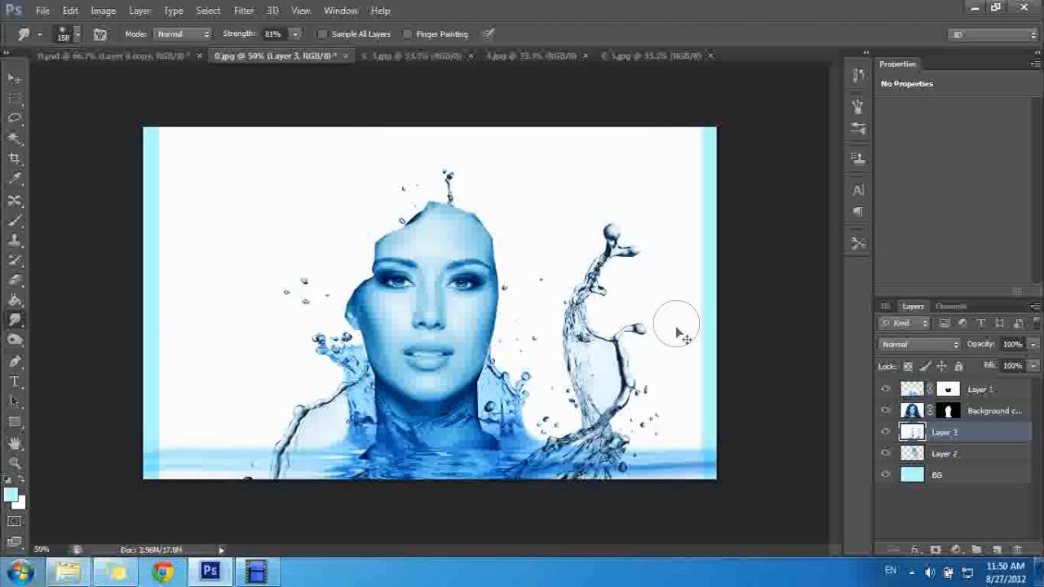
- Scale the splash layer down to about 36.6% and place it to the left of the face
{"action": "key", "text": "ctrl+t"}
{"action": "mouse_move", "coordinate": [192, 166]}
{"action": "left_mouse_down"}
{"action": "mouse_move", "coordinate": [430, 353]}
{"action": "mouse_move", "coordinate": [560, 513]}
{"action": "mouse_move", "coordinate": [463, 421]}
{"action": "mouse_move", "coordinate": [314, 222]}
{"action": "mouse_move", "coordinate": [252, 210]}
{"action": "left_mouse_up"}
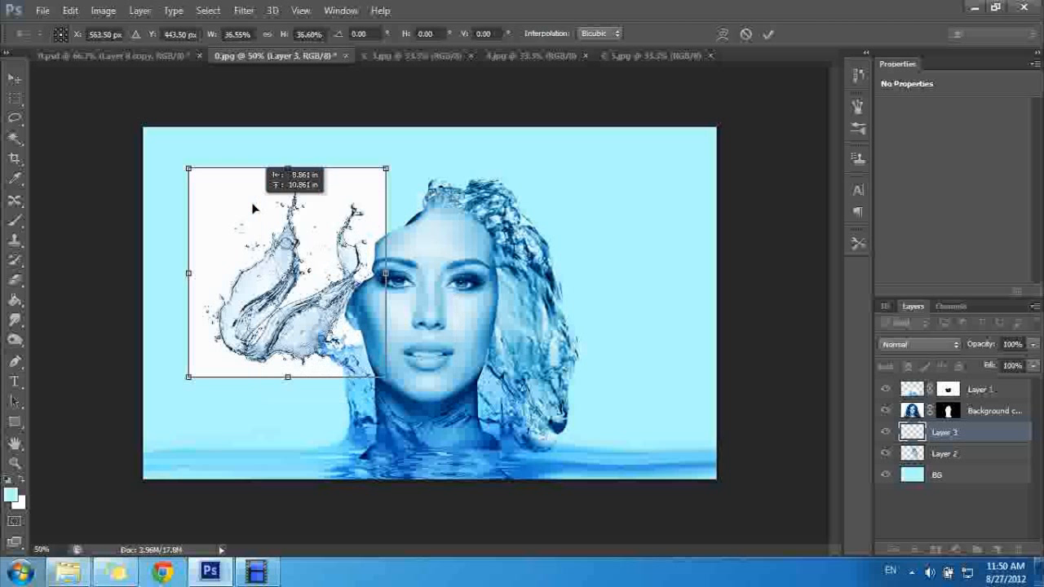
{"action": "key", "text": "Return"}
{"action": "key", "text": "r"}
- Set the splash layer's blend mode to Multiply and move the layer to the top of the stack
{"action": "left_click", "coordinate": [903, 345]}
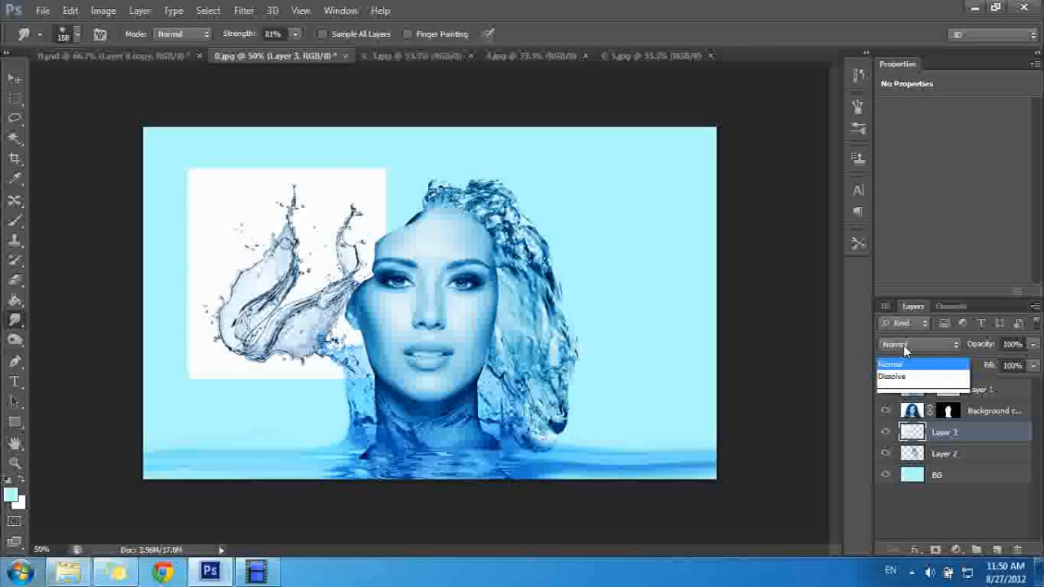
{"action": "left_click", "coordinate": [893, 58]}
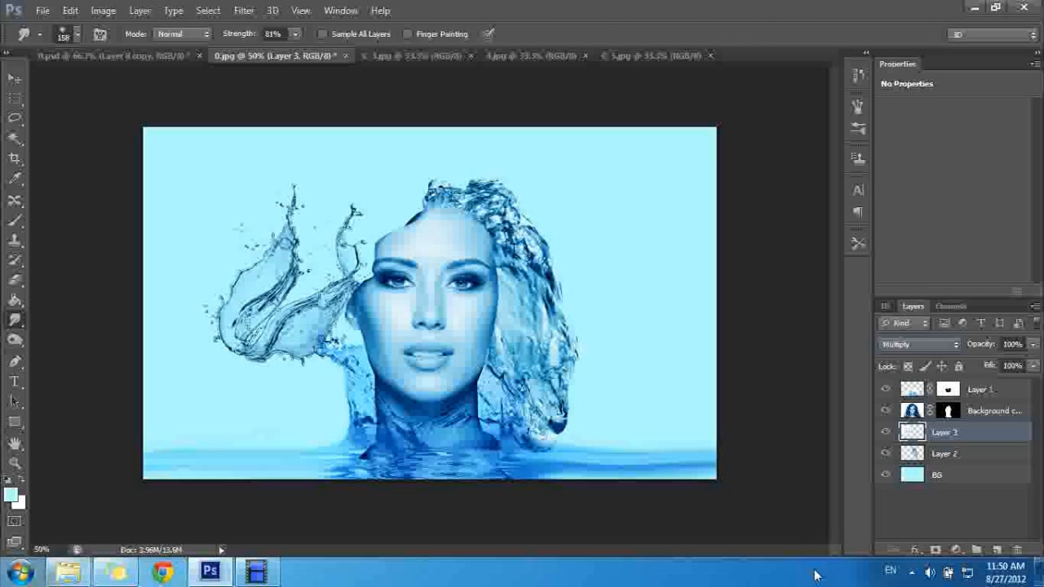
{"action": "left_click_drag", "start_coordinate": [960, 433], "coordinate": [968, 385]}
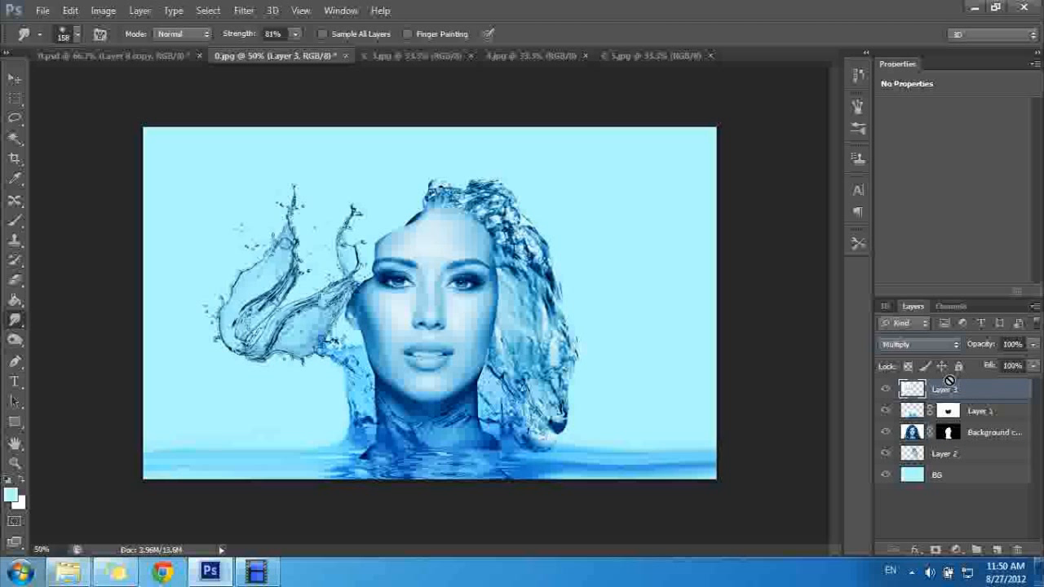
- Rotate the splash to about -159° and position it over the forehead and upper left side of the head as hair
{"action": "key", "text": "ctrl+t"}
{"action": "left_click_drag", "start_coordinate": [328, 178], "coordinate": [253, 175]}
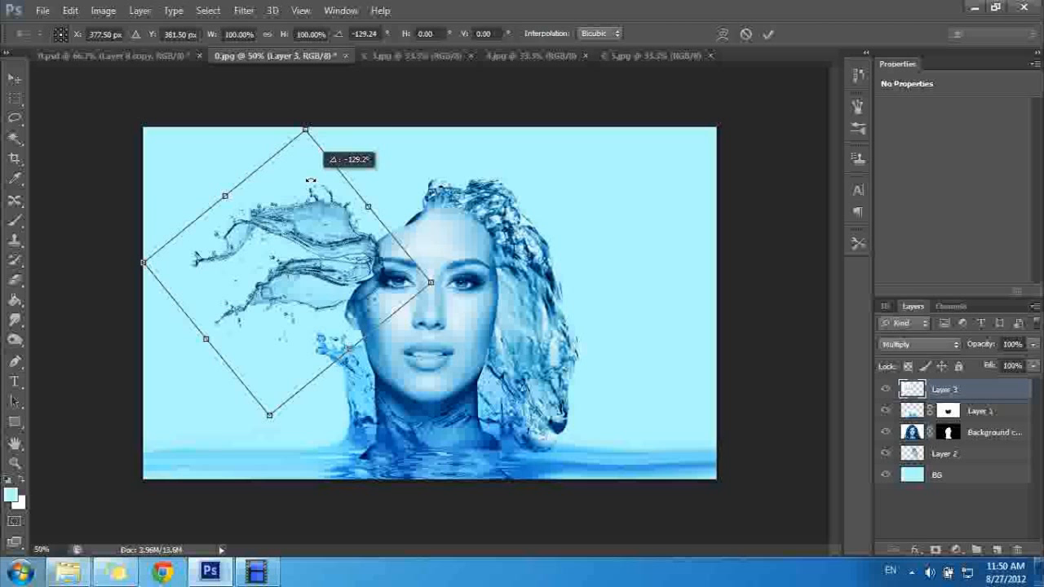
{"action": "left_click_drag", "start_coordinate": [284, 292], "coordinate": [361, 274]}
{"action": "left_click_drag", "start_coordinate": [303, 451], "coordinate": [397, 359]}
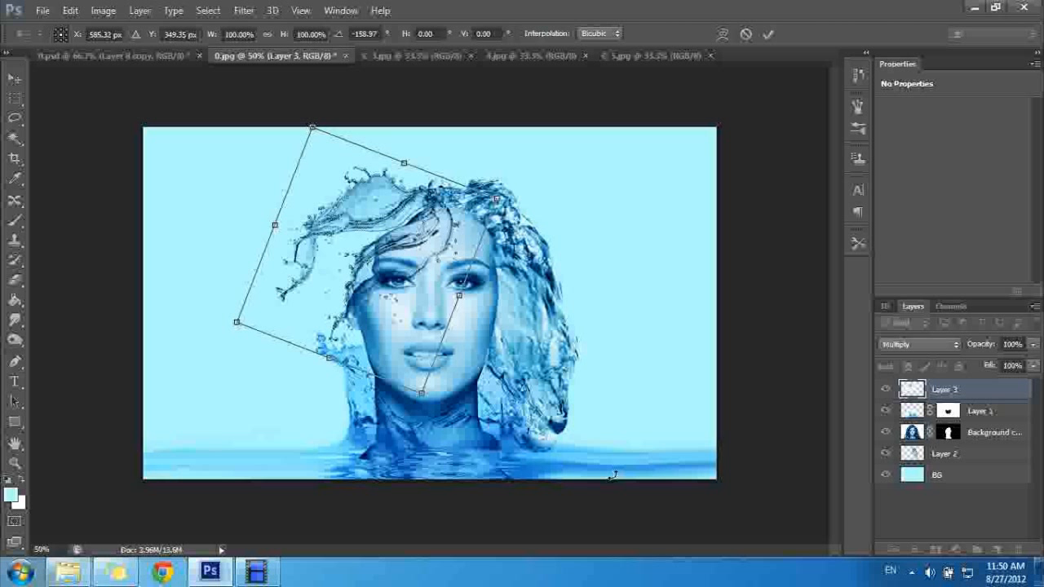
{"action": "key", "text": "r"}
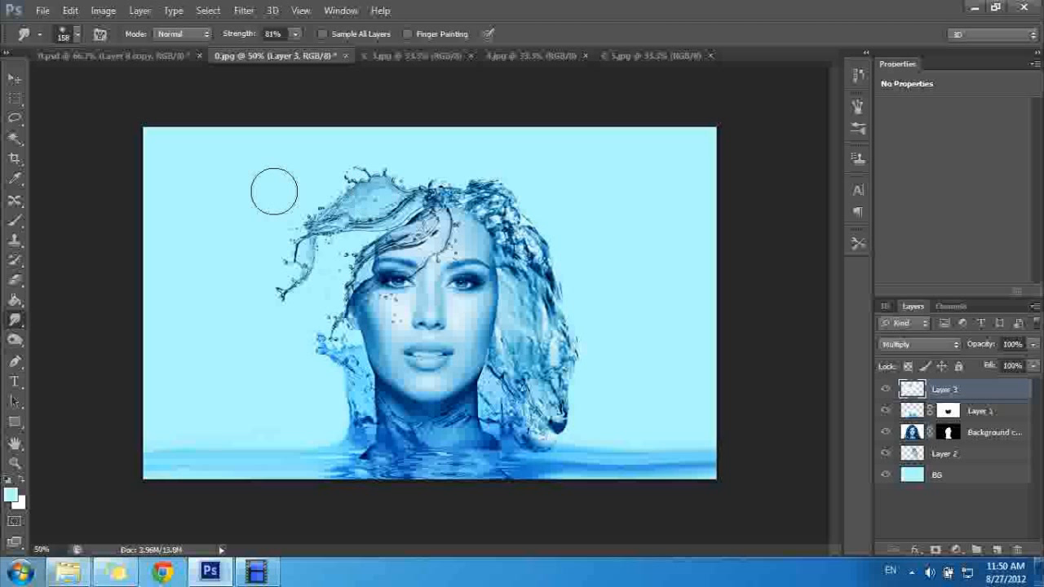
- Select the splash's outer left strand with the Lasso tool, from its lower tip up to the top of the head
{"action": "left_click", "coordinate": [13, 120]}
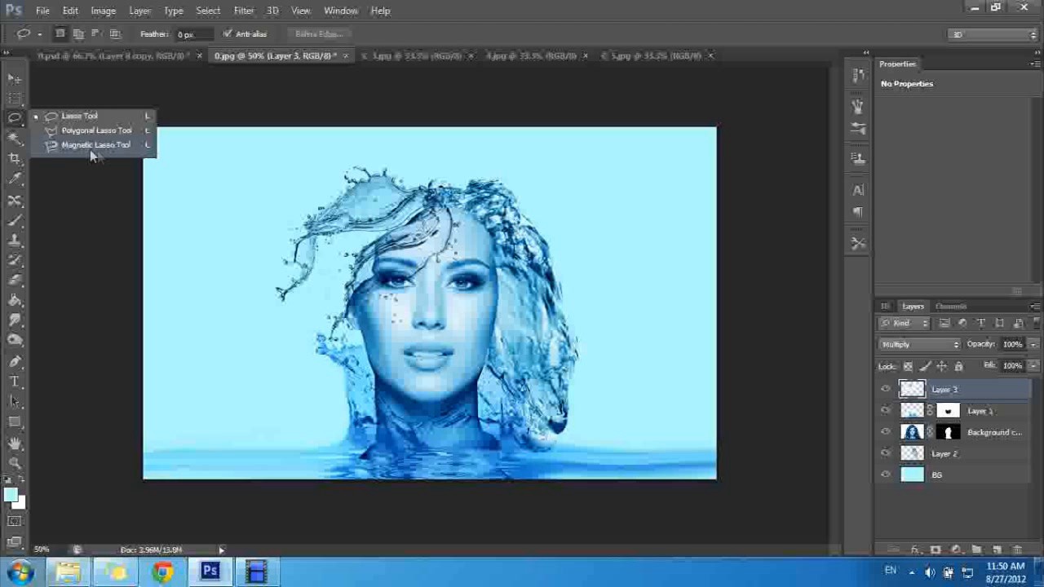
{"action": "left_click", "coordinate": [65, 117]}
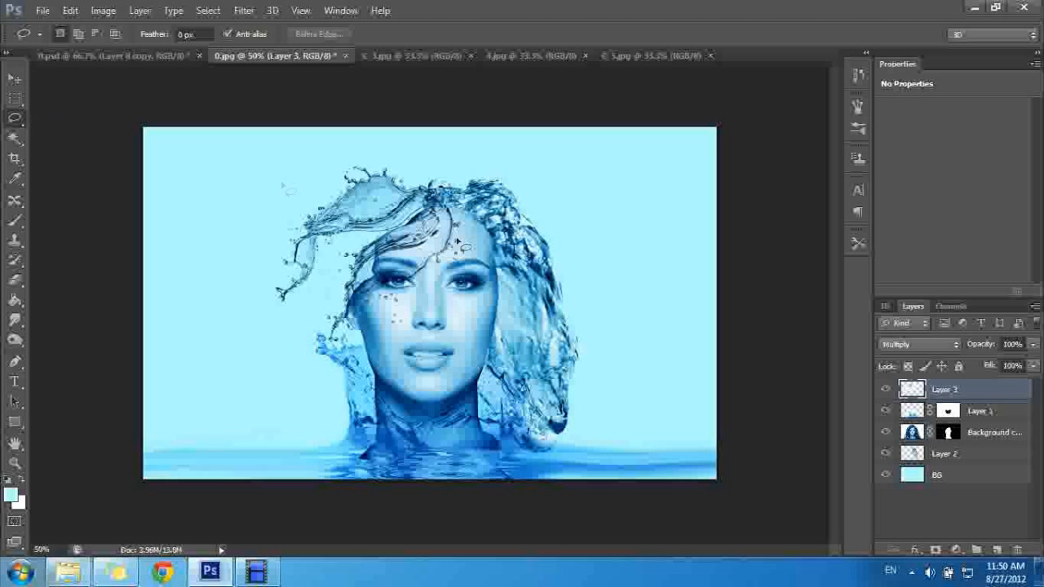
{"action": "mouse_move", "coordinate": [338, 257]}
{"action": "left_mouse_down"}
{"action": "mouse_move", "coordinate": [312, 299]}
{"action": "mouse_move", "coordinate": [279, 316]}
{"action": "mouse_move", "coordinate": [227, 229]}
{"action": "mouse_move", "coordinate": [310, 172]}
{"action": "mouse_move", "coordinate": [398, 155]}
{"action": "mouse_move", "coordinate": [441, 187]}
{"action": "mouse_move", "coordinate": [427, 213]}
{"action": "mouse_move", "coordinate": [338, 258]}
{"action": "left_mouse_up"}
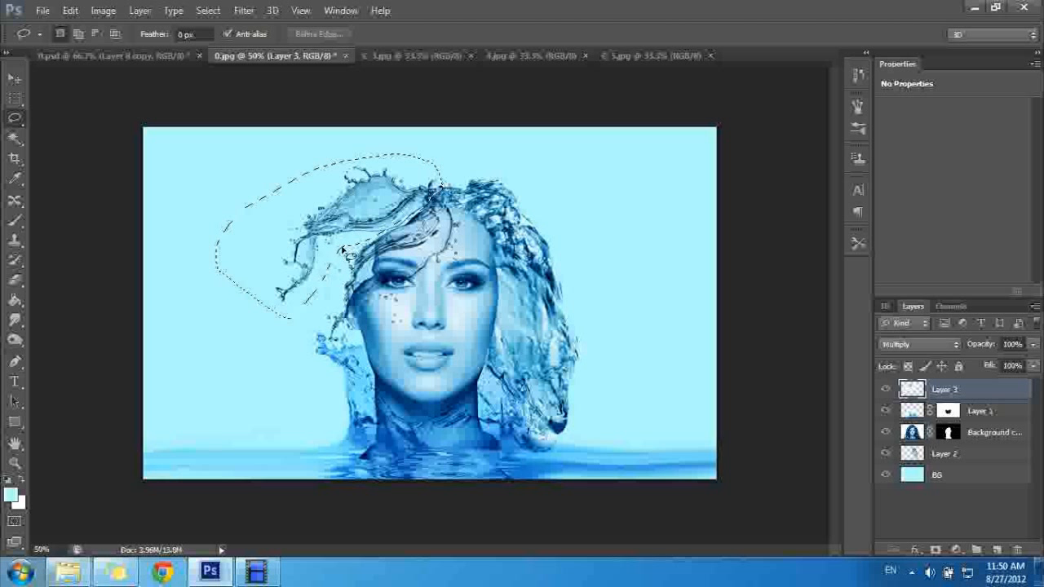
{"action": "left_click", "coordinate": [275, 295]}
{"action": "mouse_move", "coordinate": [272, 304]}
{"action": "left_mouse_down"}
{"action": "mouse_move", "coordinate": [277, 242]}
{"action": "mouse_move", "coordinate": [307, 196]}
{"action": "mouse_move", "coordinate": [395, 163]}
{"action": "left_mouse_up"}
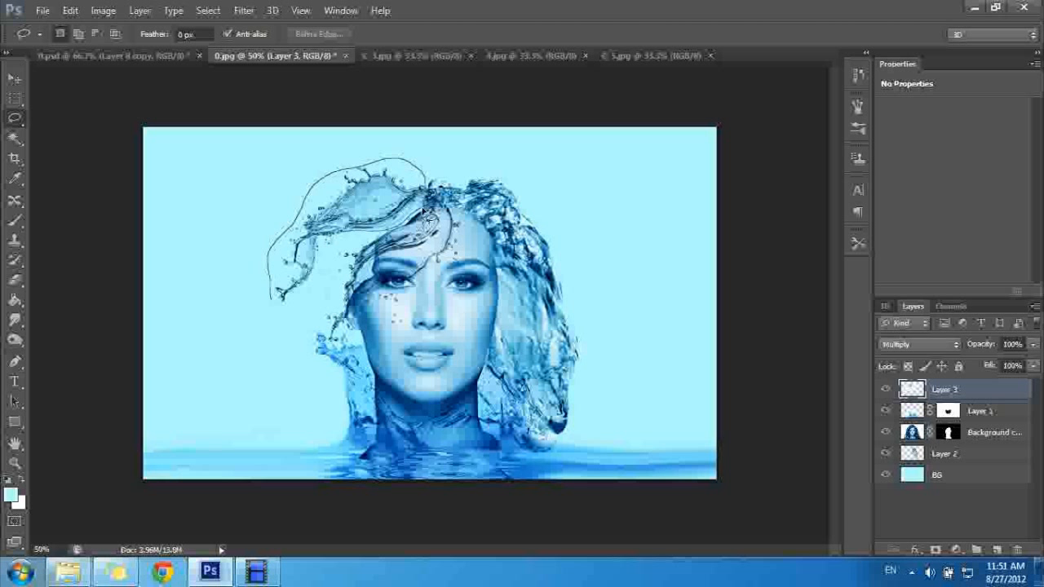
{"action": "left_click_drag", "start_coordinate": [399, 225], "coordinate": [356, 241]}
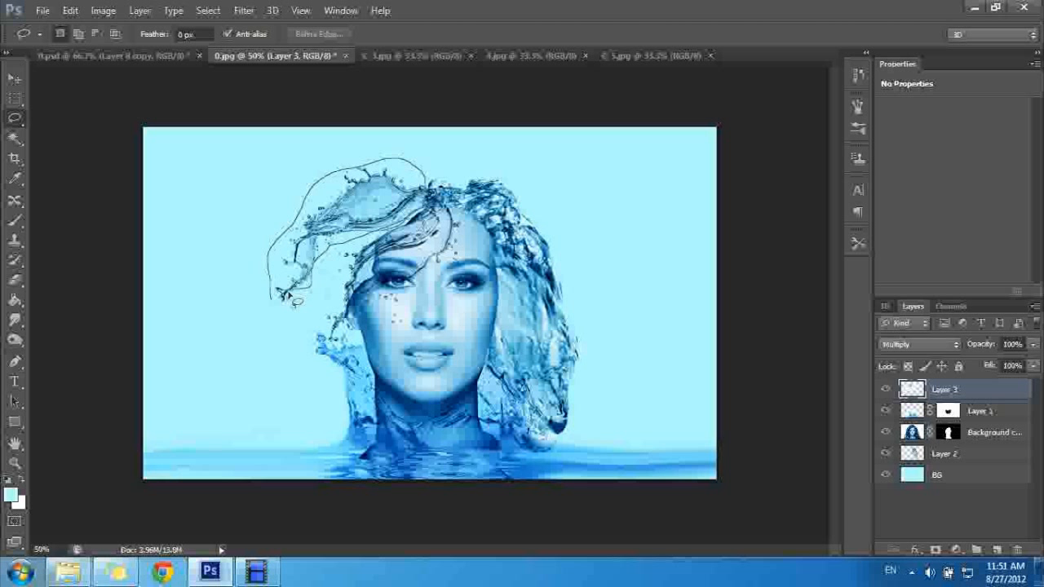
{"action": "left_click_drag", "start_coordinate": [274, 303], "coordinate": [273, 303]}
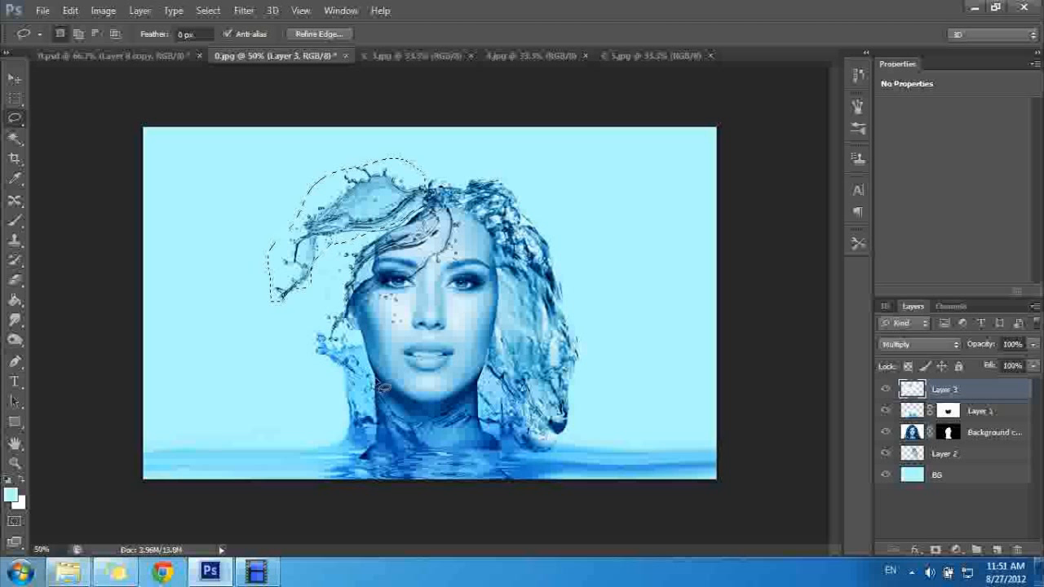
- Move the selected strand slightly down and inward, rotate it about -6.75°, and deselect it
{"action": "left_click", "coordinate": [15, 77]}
{"action": "mouse_move", "coordinate": [377, 206]}
{"action": "left_mouse_down"}
{"action": "mouse_move", "coordinate": [341, 220]}
{"action": "mouse_move", "coordinate": [346, 188]}
{"action": "mouse_move", "coordinate": [388, 204]}
{"action": "mouse_move", "coordinate": [383, 217]}
{"action": "left_mouse_up"}
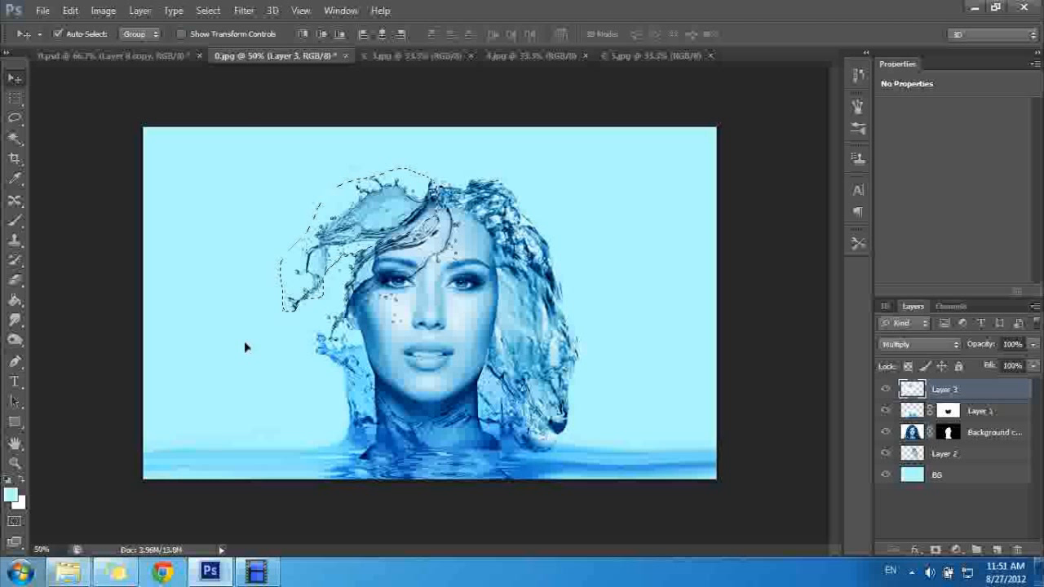
{"action": "key", "text": "ctrl+t"}
{"action": "mouse_move", "coordinate": [265, 351]}
{"action": "left_mouse_down"}
{"action": "mouse_move", "coordinate": [334, 362]}
{"action": "mouse_move", "coordinate": [312, 350]}
{"action": "mouse_move", "coordinate": [278, 360]}
{"action": "left_mouse_up"}
{"action": "key", "text": "Return"}
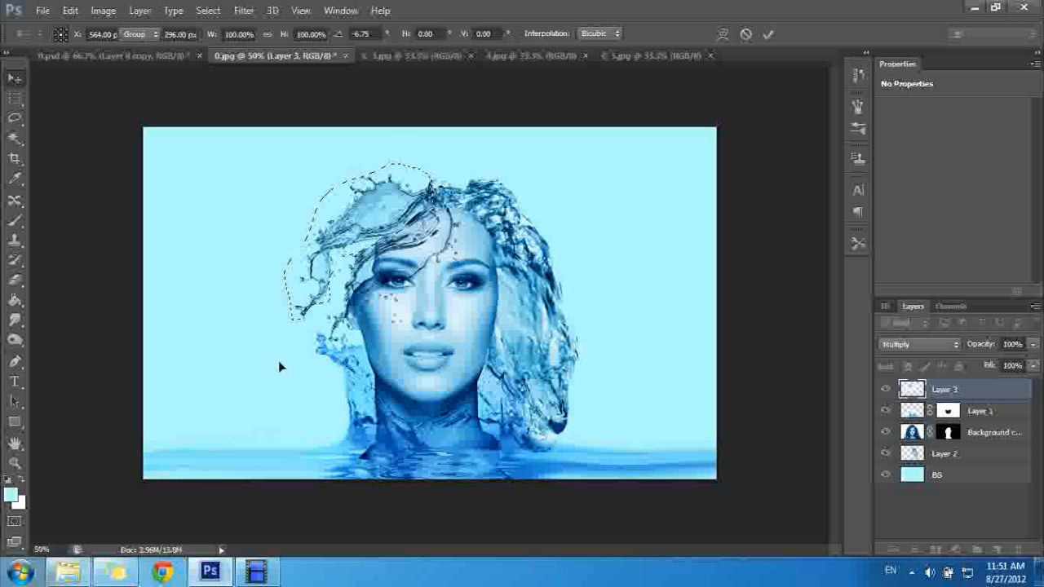
{"action": "key", "text": "w"}
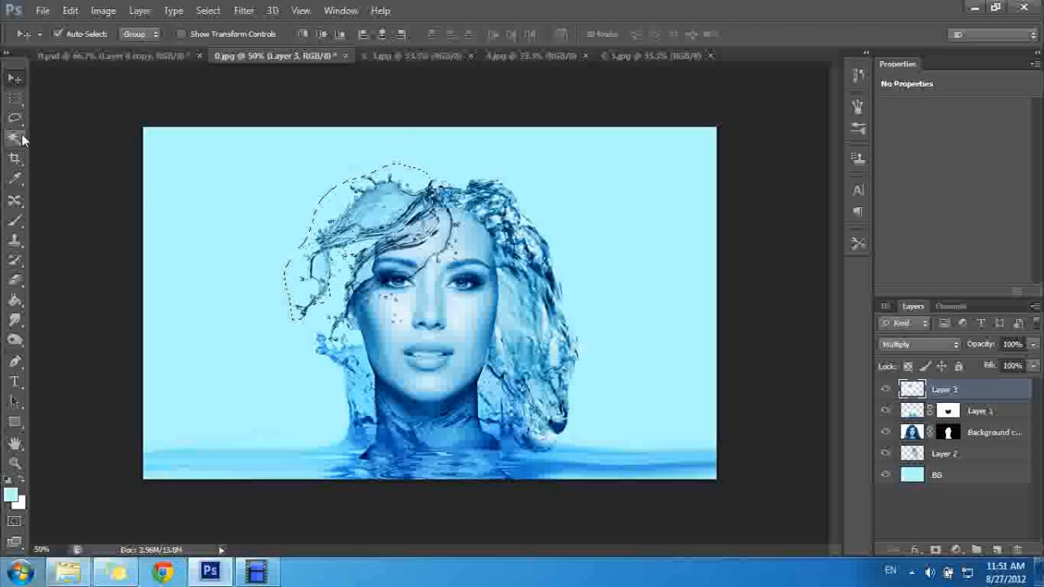
{"action": "left_click", "coordinate": [224, 217]}
{"action": "key", "text": "ctrl+d"}
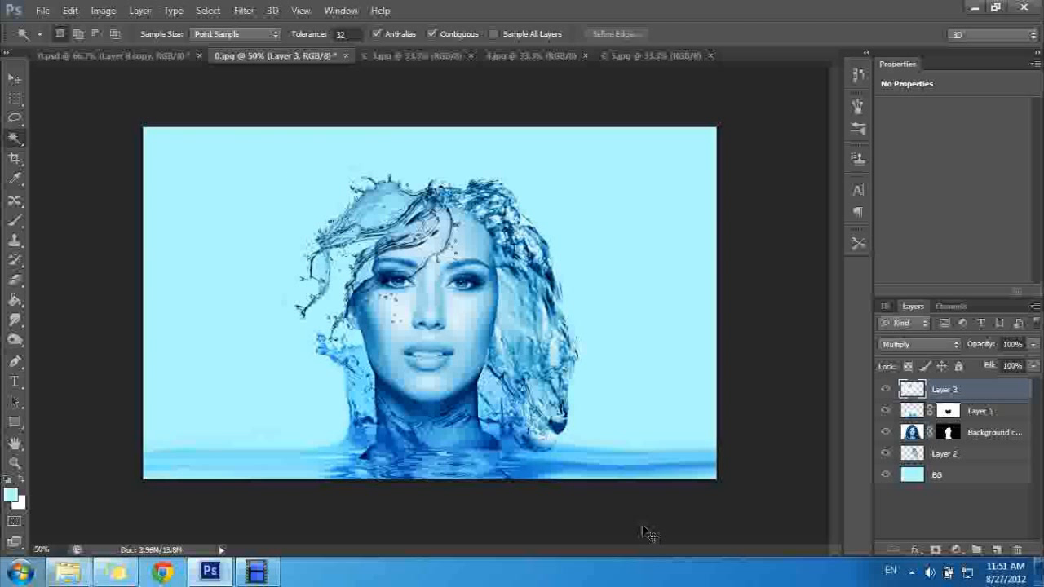
- Warp the splash layer so its strands follow the top of the forehead and the left side of the head
{"action": "key", "text": "ctrl+t"}
{"action": "left_click", "coordinate": [722, 35]}
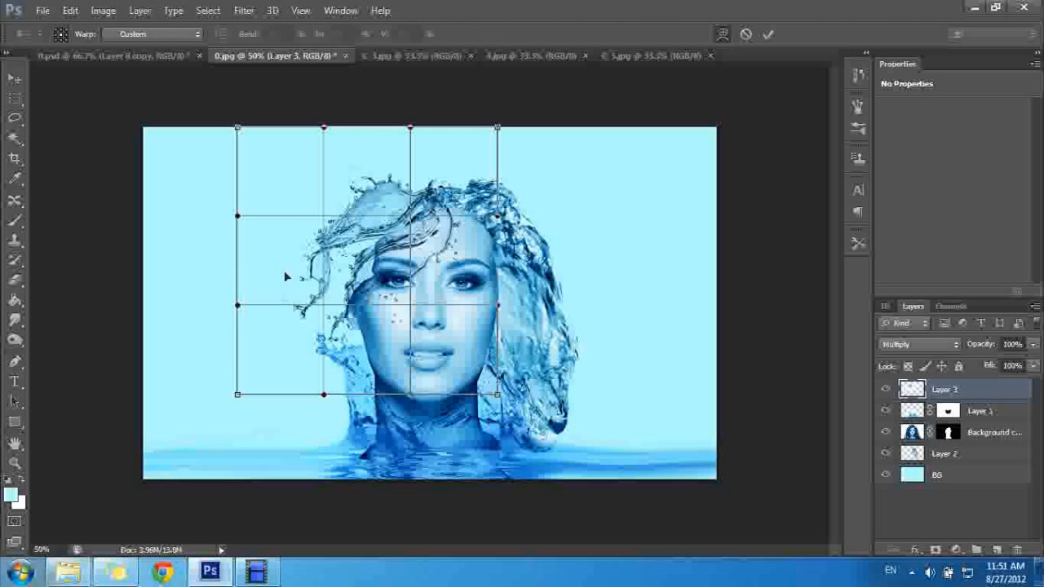
{"action": "left_click_drag", "start_coordinate": [347, 279], "coordinate": [418, 239]}
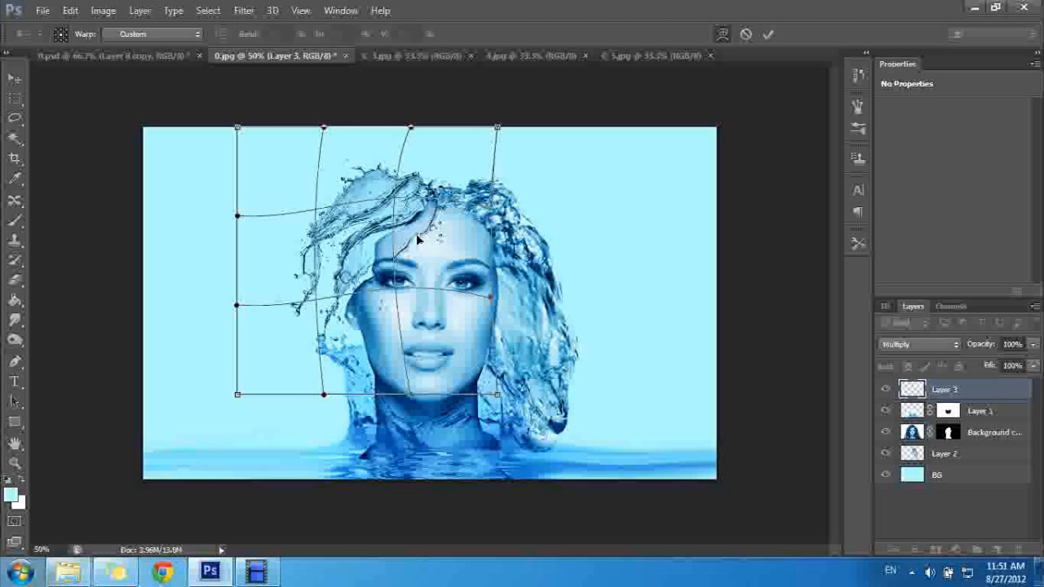
{"action": "left_click_drag", "start_coordinate": [364, 183], "coordinate": [376, 202]}
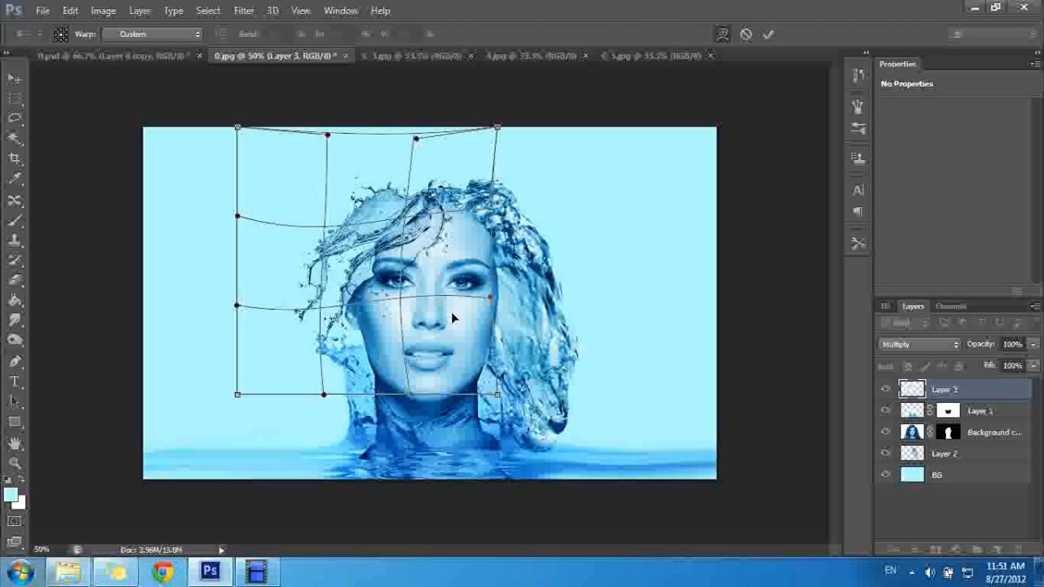
{"action": "key", "text": "w"}
{"action": "key", "text": "Return"}
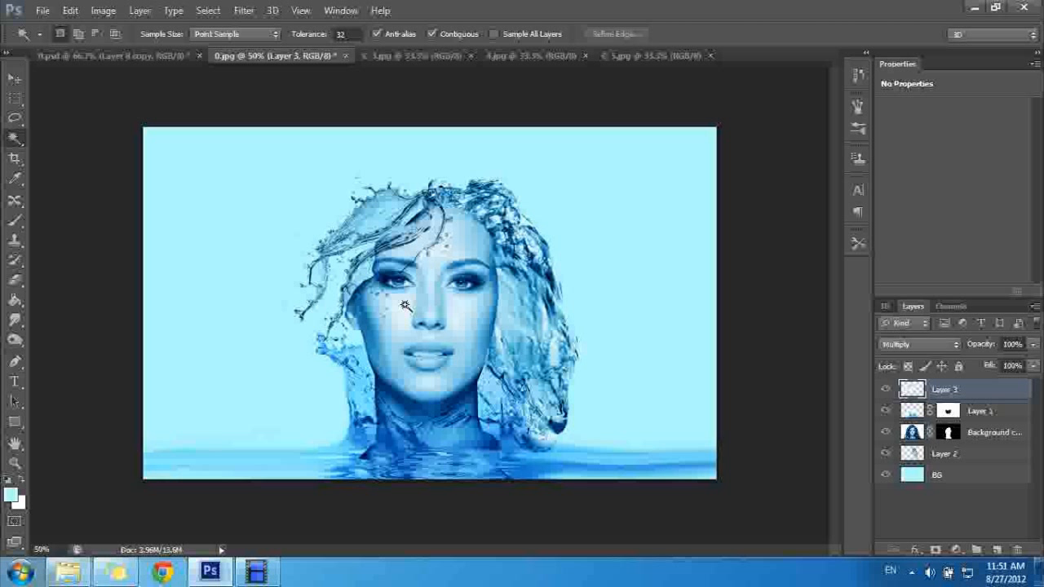
- Add a mask to Layer 3, brush black over the stray droplets on the face, and close 3.jpg
{"action": "left_click", "coordinate": [935, 549]}
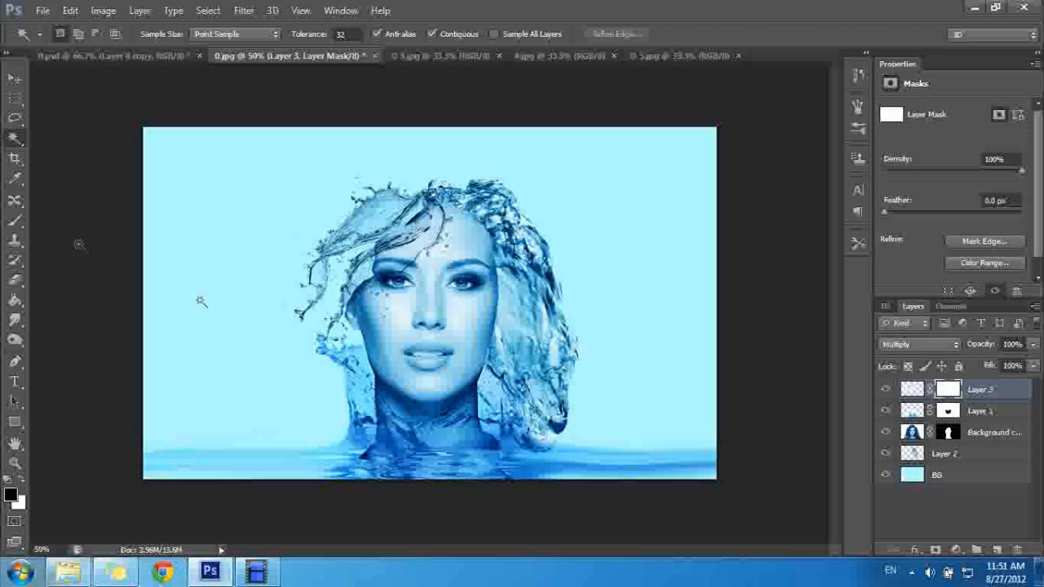
{"action": "left_click", "coordinate": [16, 220]}
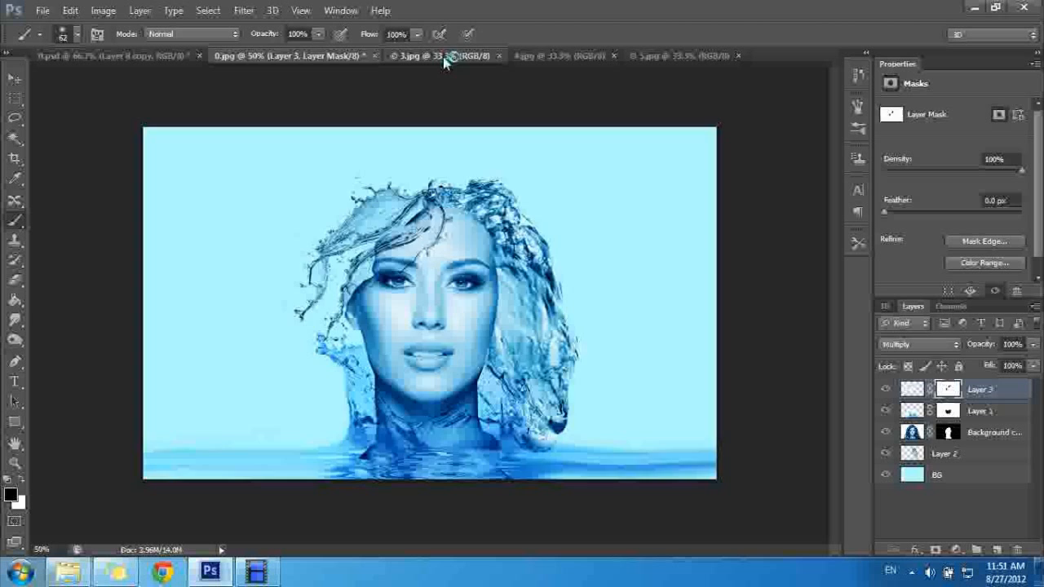
{"action": "left_click", "coordinate": [473, 55]}
{"action": "left_click", "coordinate": [500, 55]}
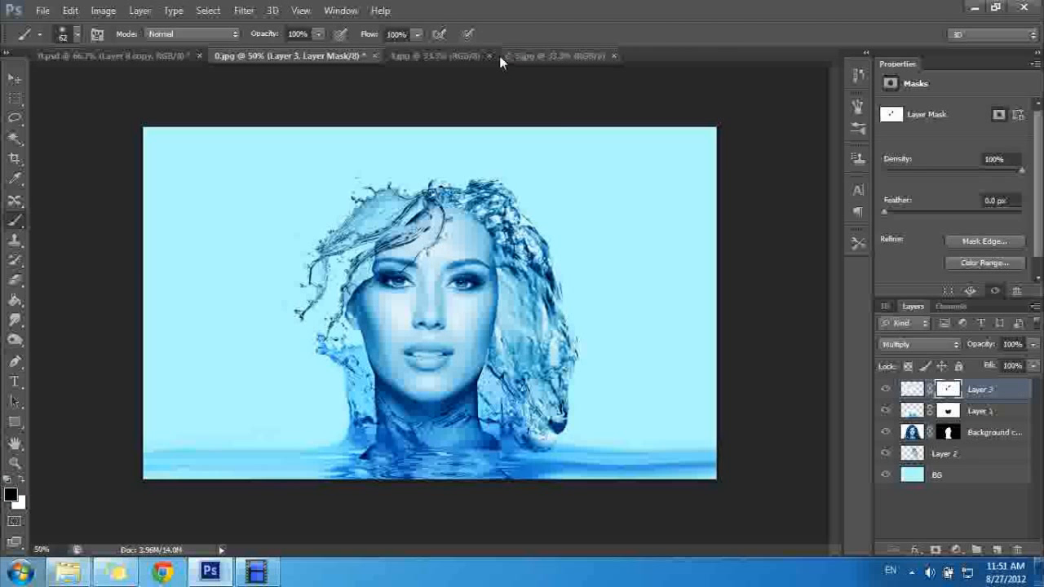
- Select the tall splash column in 4.jpg with the Lasso tool and copy it into 0.jpg as a new layer
{"action": "left_click", "coordinate": [445, 55]}
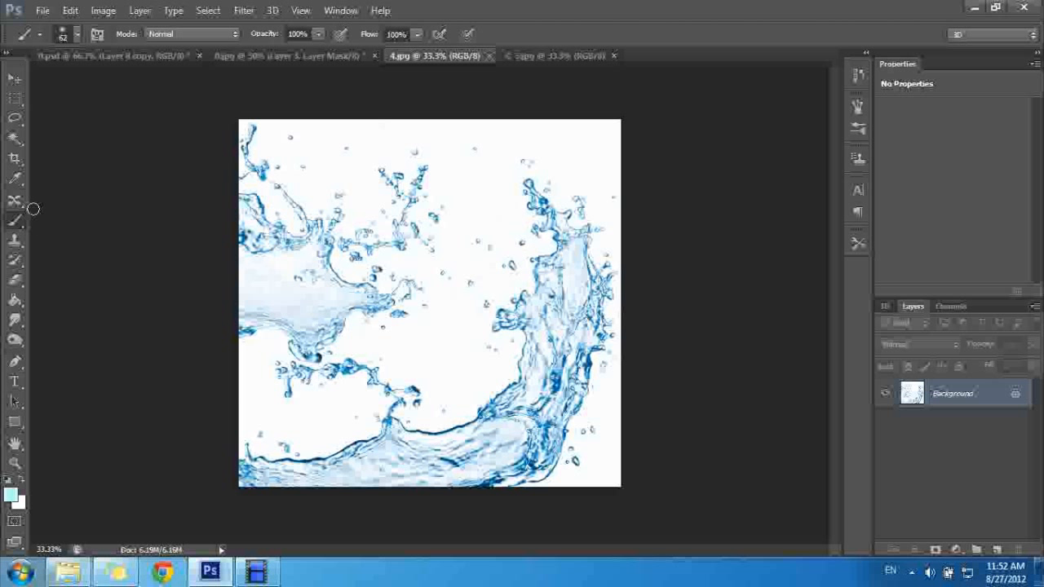
{"action": "key", "text": "l"}
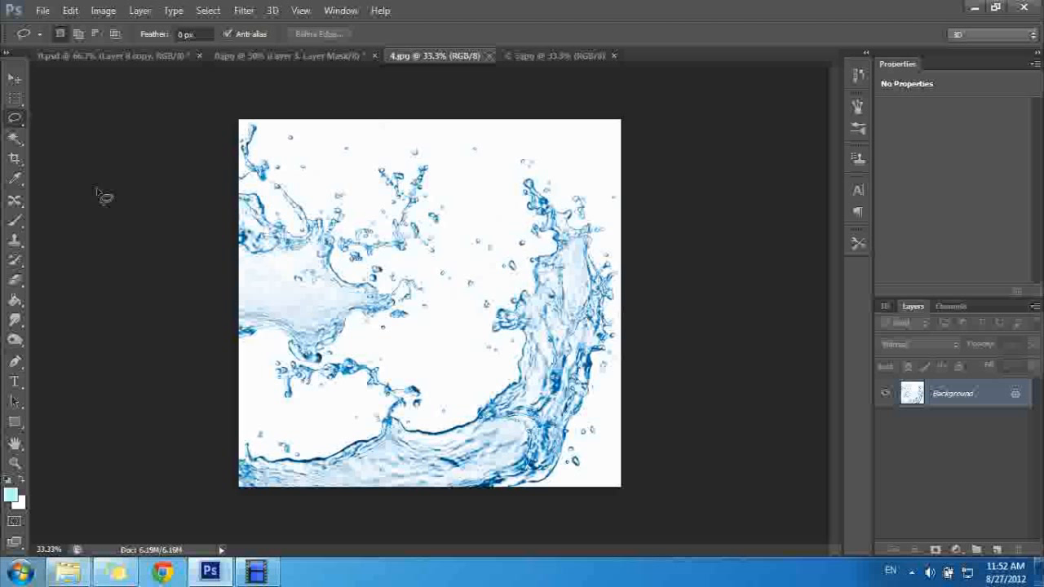
{"action": "mouse_move", "coordinate": [490, 485]}
{"action": "left_mouse_down"}
{"action": "mouse_move", "coordinate": [484, 303]}
{"action": "mouse_move", "coordinate": [521, 141]}
{"action": "mouse_move", "coordinate": [593, 177]}
{"action": "mouse_move", "coordinate": [628, 291]}
{"action": "mouse_move", "coordinate": [594, 426]}
{"action": "mouse_move", "coordinate": [606, 505]}
{"action": "mouse_move", "coordinate": [492, 488]}
{"action": "left_mouse_up"}
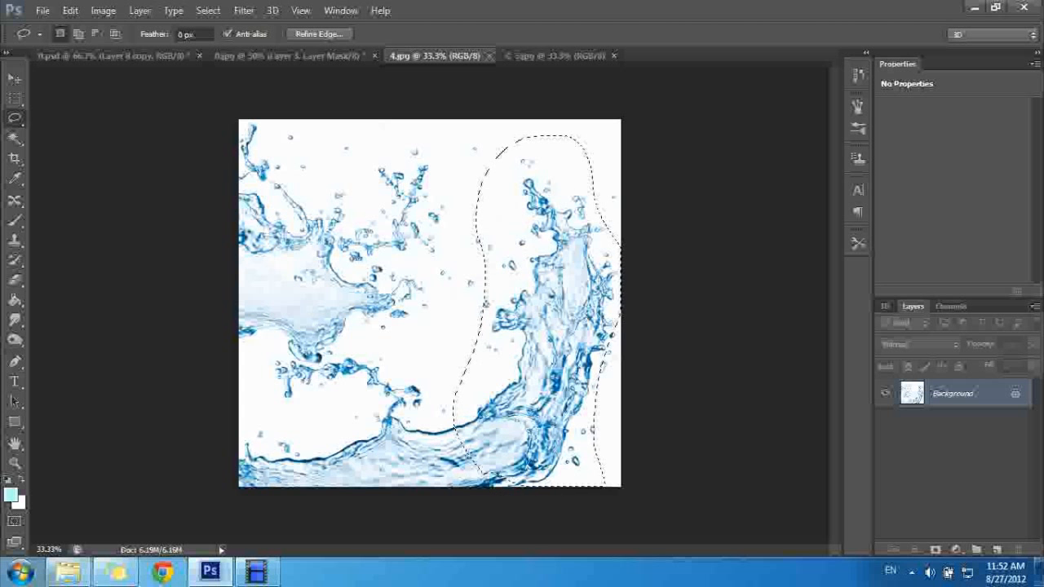
{"action": "left_click", "coordinate": [300, 50]}
{"action": "key", "text": "ctrl+v"}
- Scale down the pasted splash, move it over the face's left side, and set its blend mode to Multiply
{"action": "key", "text": "ctrl+t"}
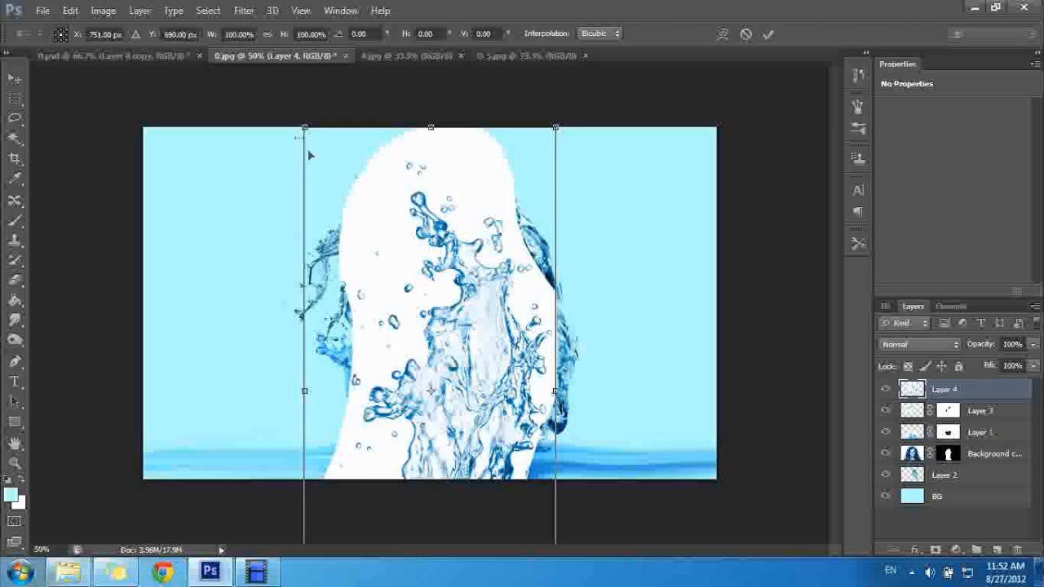
{"action": "left_click_drag", "start_coordinate": [315, 140], "coordinate": [431, 385]}
{"action": "left_click_drag", "start_coordinate": [480, 447], "coordinate": [364, 222]}
{"action": "key", "text": "Return"}
{"action": "key", "text": "l"}
{"action": "left_click", "coordinate": [921, 344]}
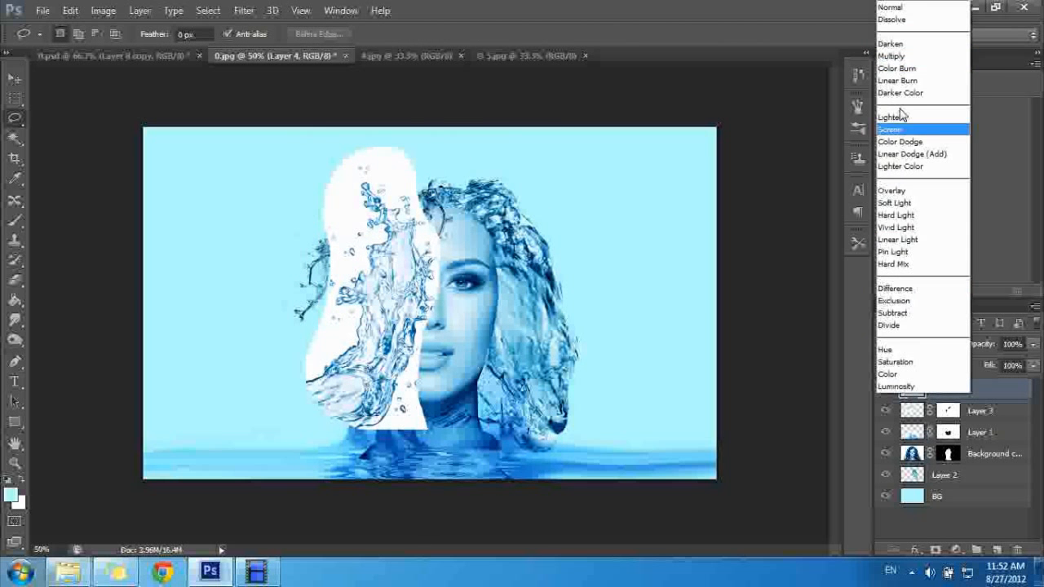
{"action": "left_click", "coordinate": [897, 57]}
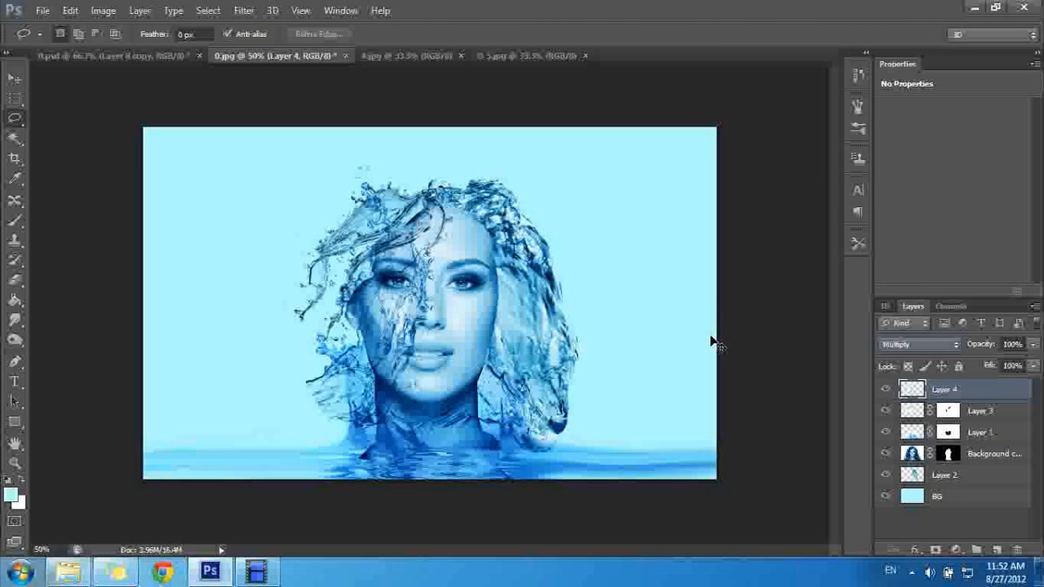
- Rotate the splash column and position it along the left side of the head as hanging hair
{"action": "key", "text": "ctrl+t"}
{"action": "left_click_drag", "start_coordinate": [428, 437], "coordinate": [331, 179]}
{"action": "mouse_move", "coordinate": [395, 310]}
{"action": "left_mouse_down"}
{"action": "mouse_move", "coordinate": [366, 360]}
{"action": "mouse_move", "coordinate": [375, 331]}
{"action": "mouse_move", "coordinate": [370, 350]}
{"action": "left_mouse_up"}
{"action": "key", "text": "Return"}
{"action": "key", "text": "l"}
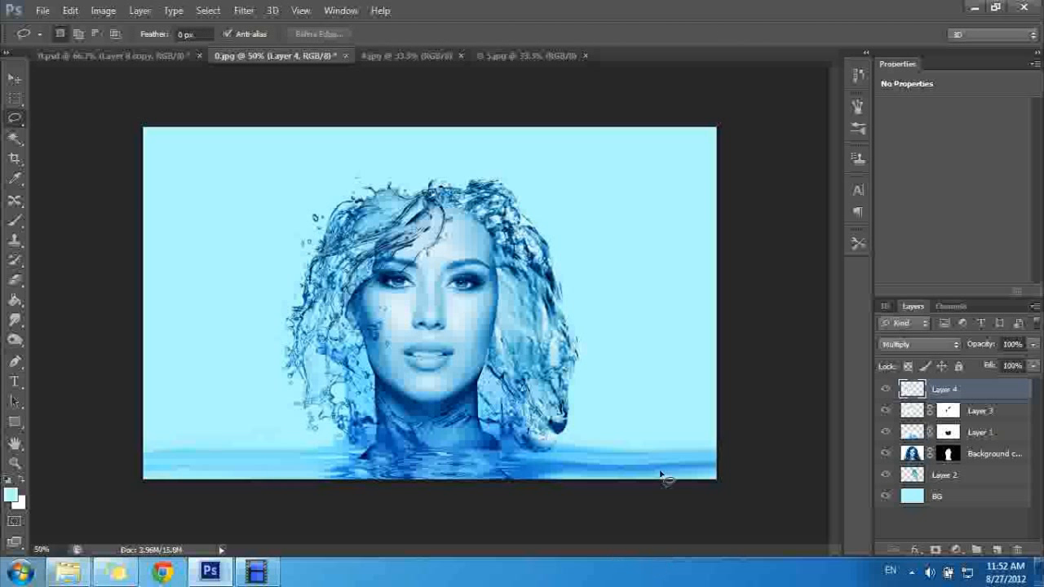
- Tint the splash bluer with Color Balance midtones set to -100 cyan and +93 blue
{"action": "key", "text": "ctrl+b"}
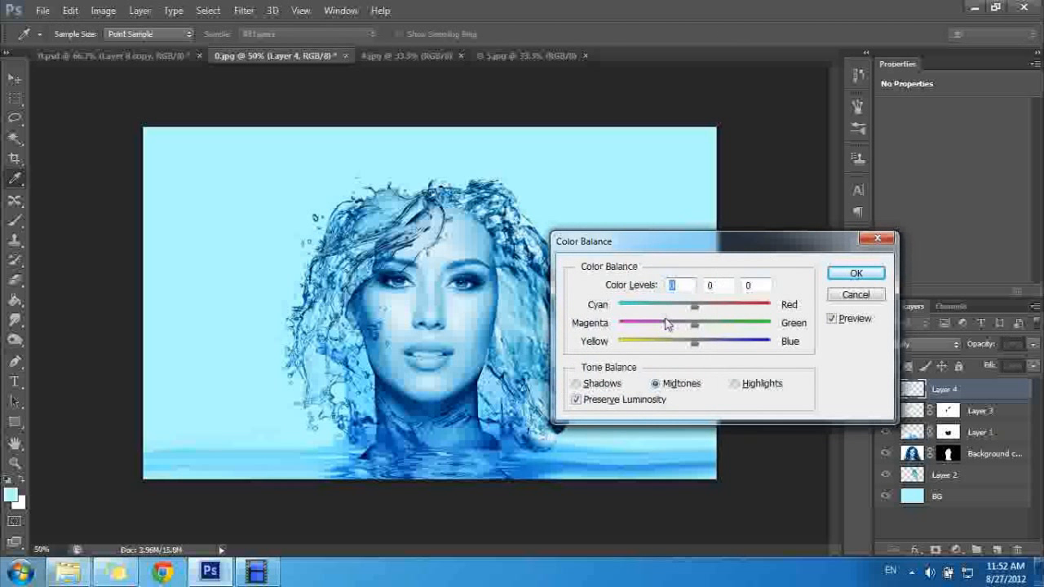
{"action": "left_click_drag", "start_coordinate": [695, 312], "coordinate": [615, 306]}
{"action": "left_click_drag", "start_coordinate": [694, 342], "coordinate": [767, 347]}
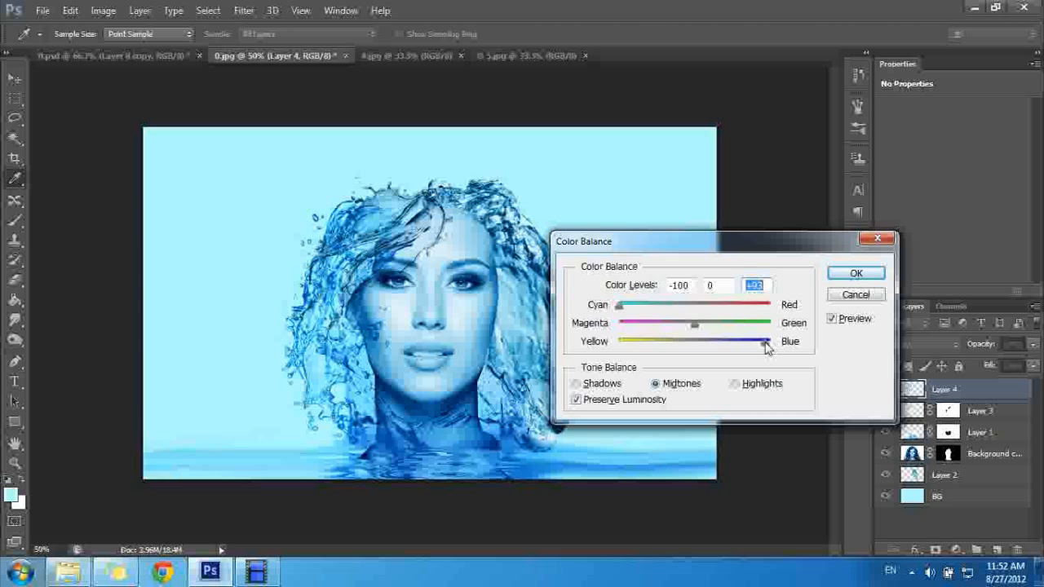
{"action": "left_click", "coordinate": [854, 274]}
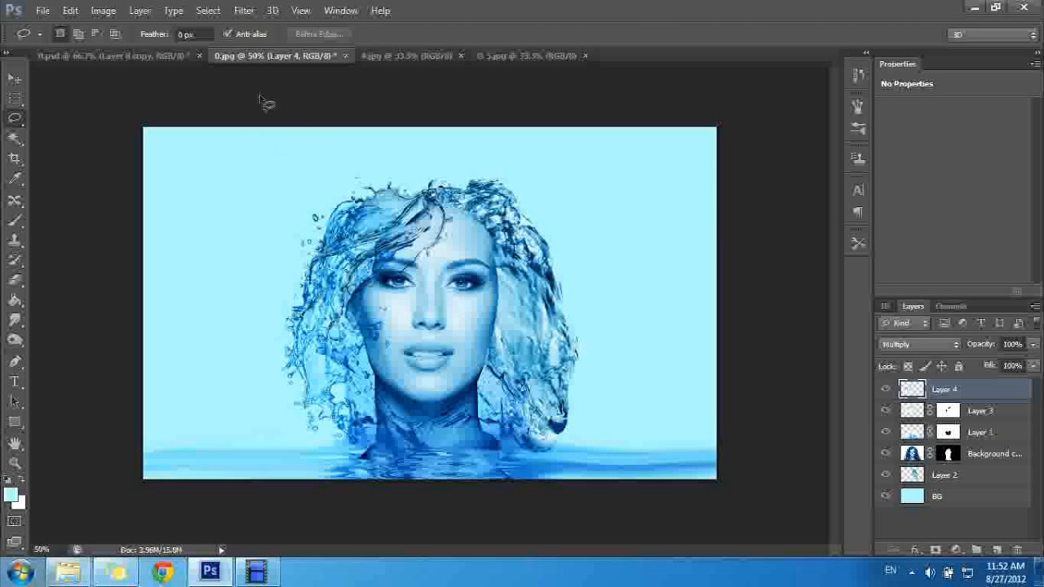
- Copy the whole splash image from 5.jpg into 0.jpg as a new layer
{"action": "left_click", "coordinate": [155, 54]}
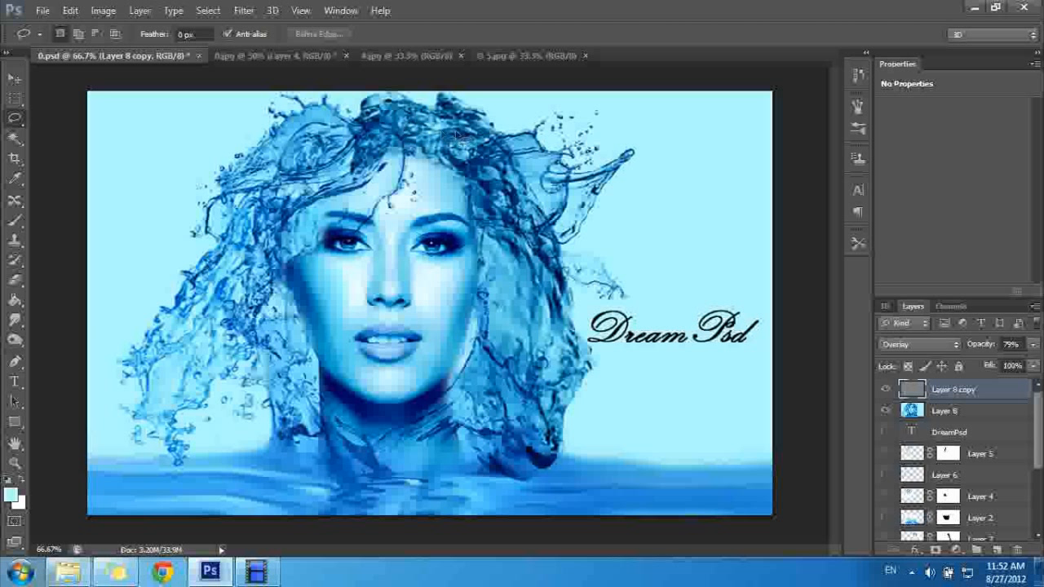
{"action": "left_click", "coordinate": [259, 56]}
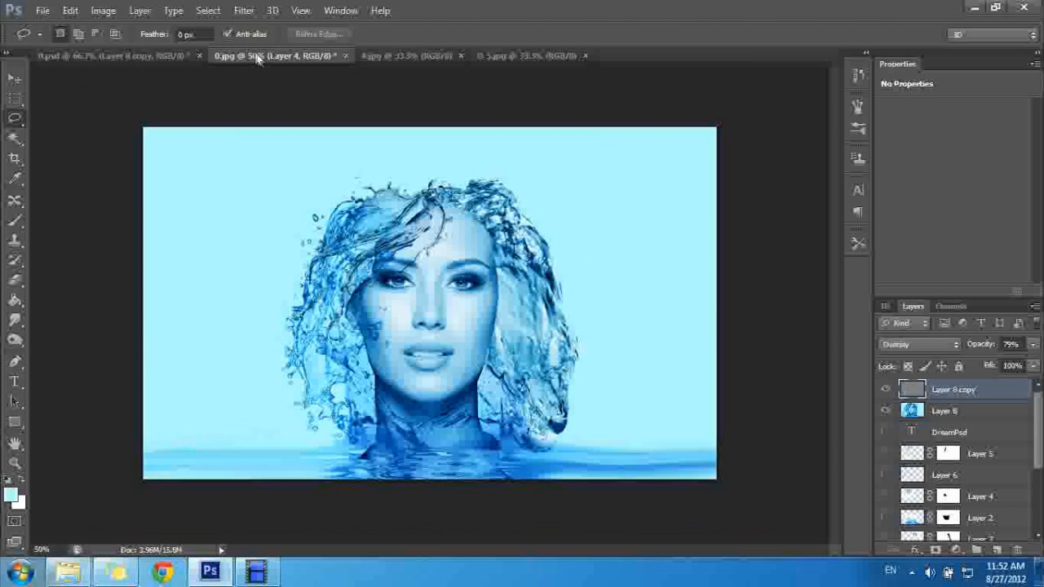
{"action": "left_click", "coordinate": [400, 53]}
{"action": "left_click", "coordinate": [504, 54]}
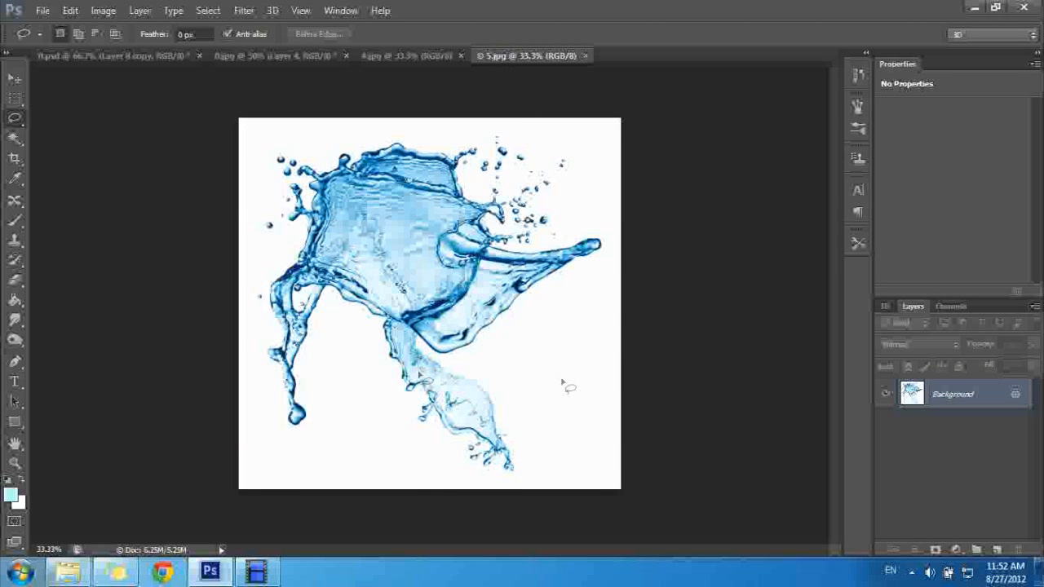
{"action": "key", "text": "ctrl+a"}
{"action": "key", "text": "ctrl+c"}
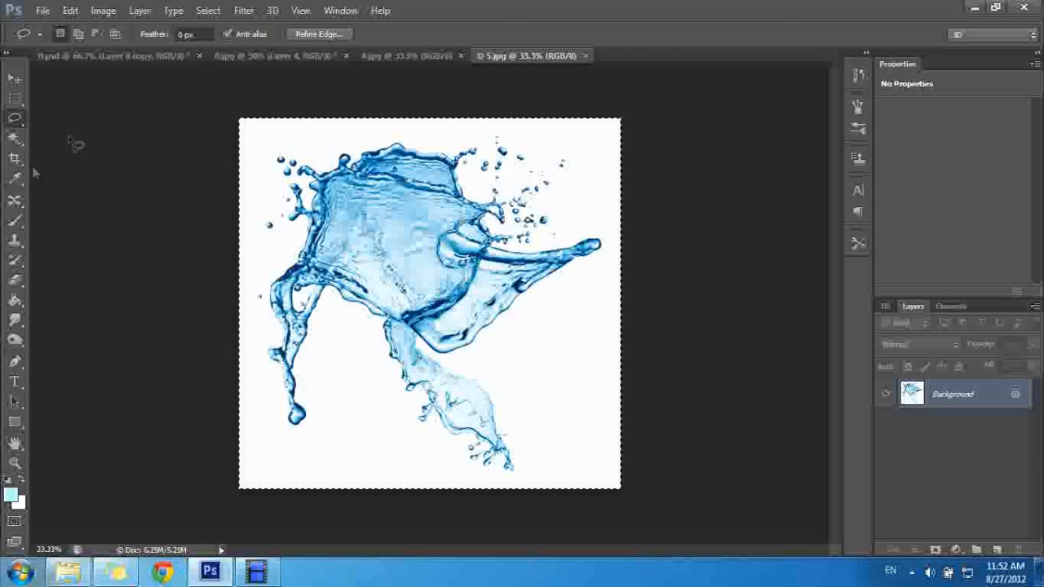
{"action": "left_click", "coordinate": [237, 55]}
{"action": "key", "text": "ctrl+v"}
- Scale the pasted splash to about 53% width and 47% height over the head and set it to Multiply
{"action": "key", "text": "ctrl+t"}
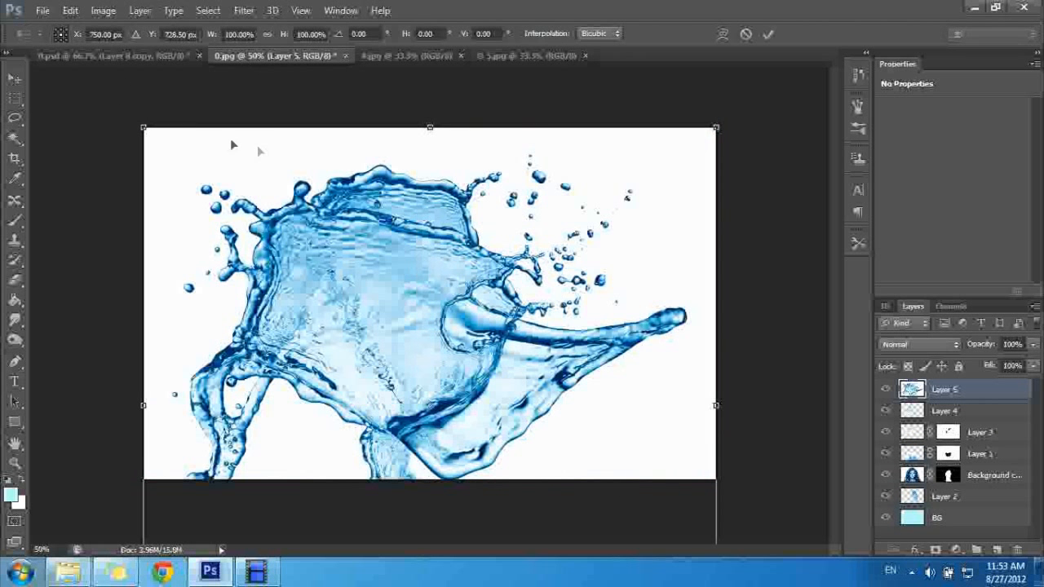
{"action": "left_click_drag", "start_coordinate": [144, 127], "coordinate": [414, 347]}
{"action": "mouse_move", "coordinate": [506, 396]}
{"action": "left_mouse_down"}
{"action": "mouse_move", "coordinate": [405, 311]}
{"action": "mouse_move", "coordinate": [356, 178]}
{"action": "mouse_move", "coordinate": [373, 189]}
{"action": "left_mouse_up"}
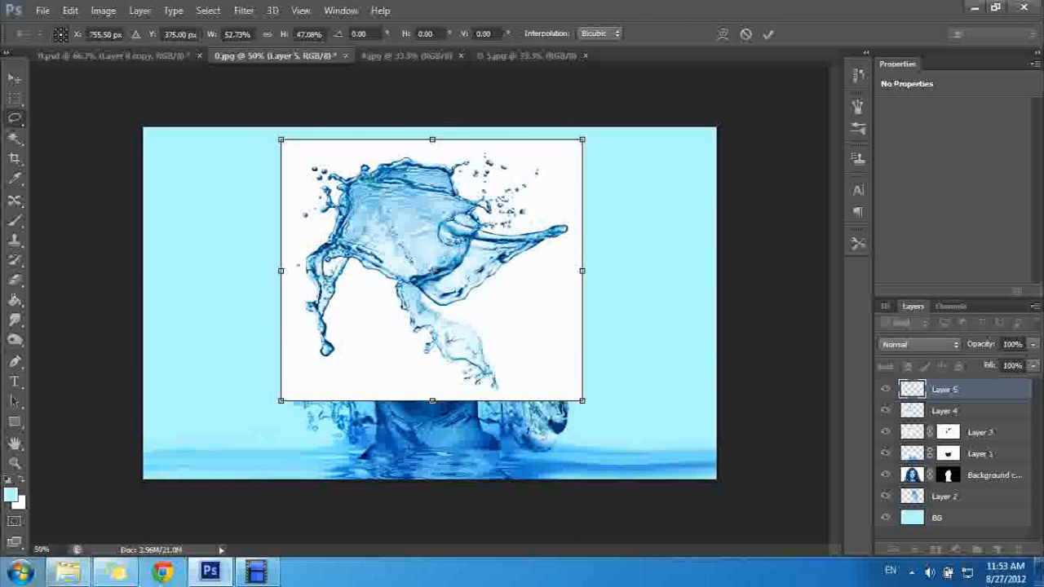
{"action": "key", "text": "Return"}
{"action": "left_click", "coordinate": [946, 345]}
{"action": "left_click", "coordinate": [891, 56]}
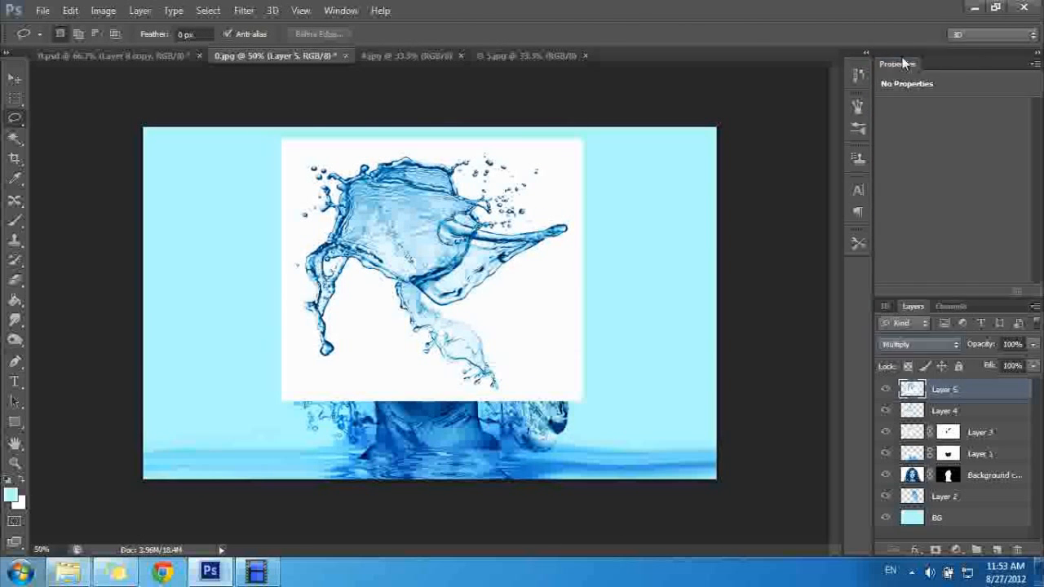
- Shrink and rotate the splash so it covers the crown and upper forehead as hair
{"action": "key", "text": "ctrl+t"}
{"action": "left_click_drag", "start_coordinate": [287, 135], "coordinate": [391, 201]}
{"action": "left_click_drag", "start_coordinate": [543, 287], "coordinate": [489, 236]}
{"action": "left_click_drag", "start_coordinate": [308, 322], "coordinate": [304, 171]}
{"action": "left_click_drag", "start_coordinate": [501, 283], "coordinate": [428, 264]}
{"action": "left_click_drag", "start_coordinate": [405, 381], "coordinate": [535, 318]}
{"action": "mouse_move", "coordinate": [418, 283]}
{"action": "left_mouse_down"}
{"action": "mouse_move", "coordinate": [418, 274]}
{"action": "mouse_move", "coordinate": [402, 290]}
{"action": "mouse_move", "coordinate": [412, 282]}
{"action": "left_mouse_up"}
{"action": "key", "text": "Return"}
{"action": "key", "text": "l"}
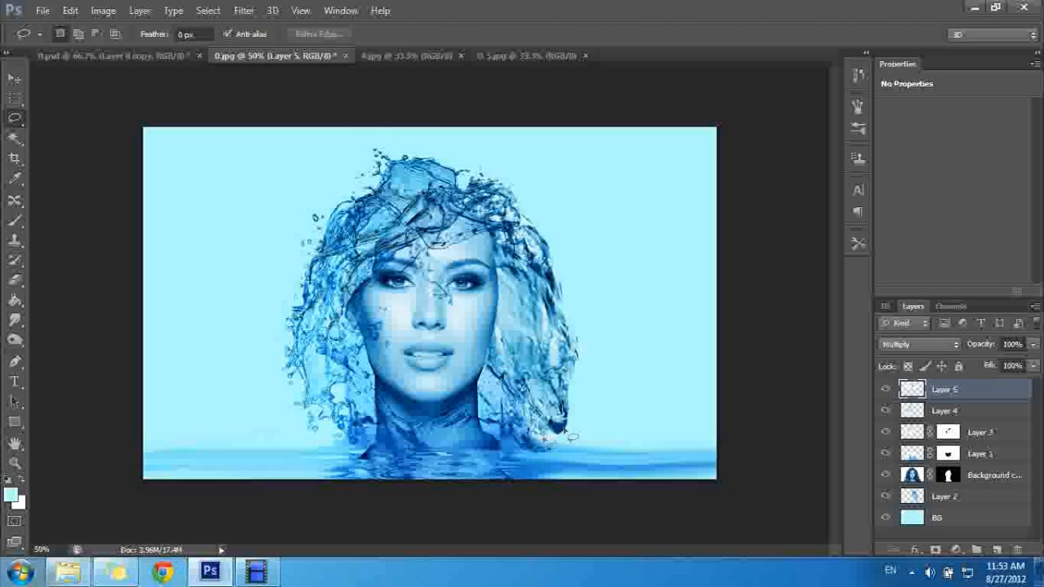
- Add masks to Layer 5 and Layer 4 and brush out their stray water over the nose, eye and cheek
{"action": "left_click", "coordinate": [936, 552]}
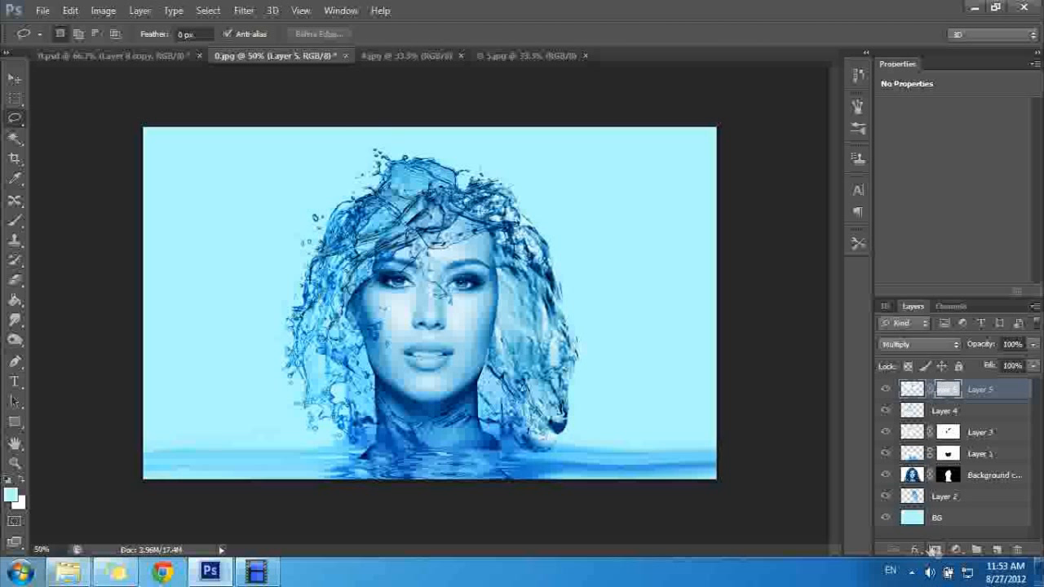
{"action": "left_click", "coordinate": [16, 221]}
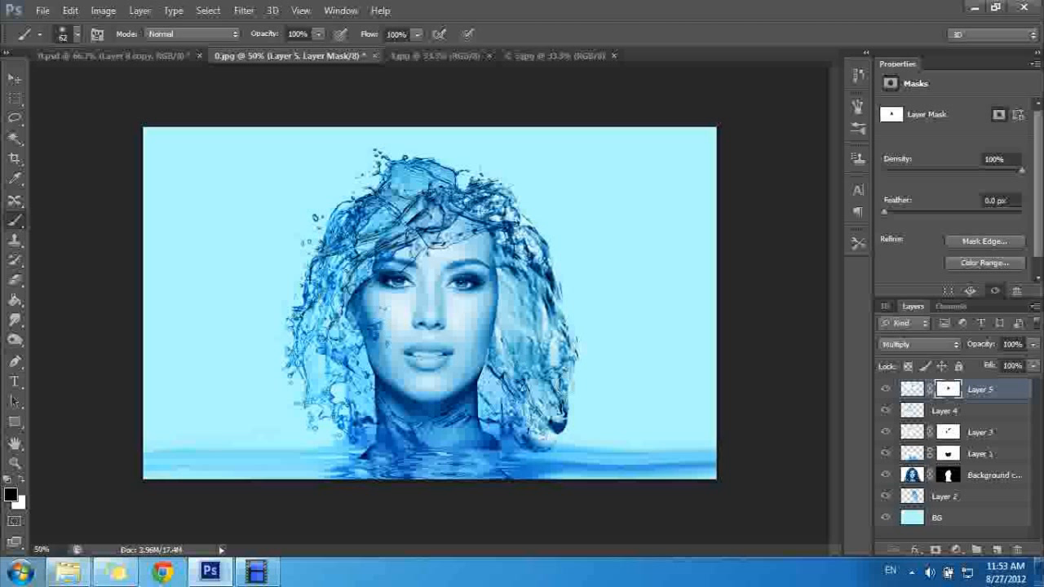
{"action": "left_click", "coordinate": [948, 414]}
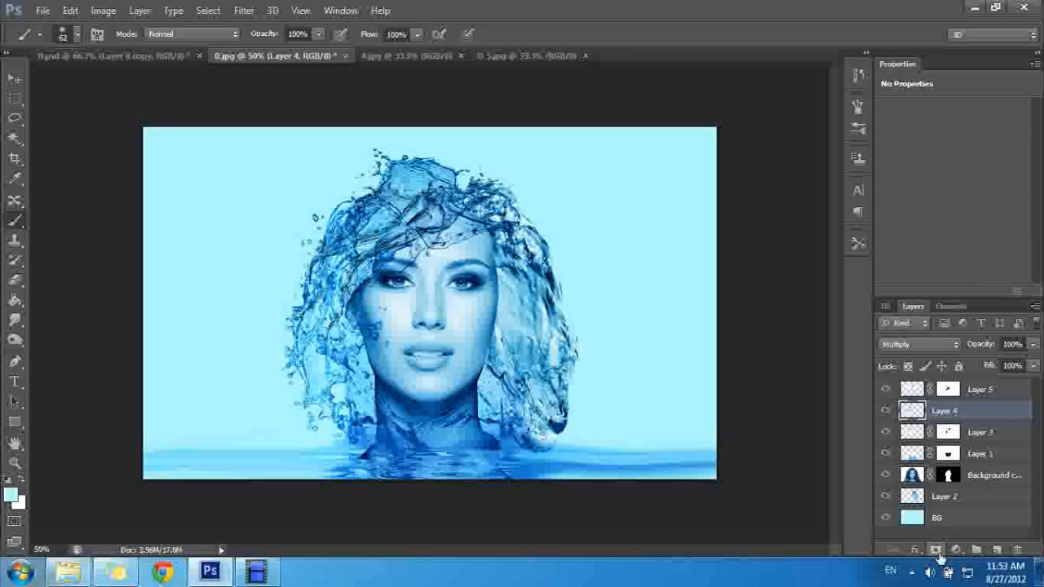
{"action": "left_click", "coordinate": [936, 551]}
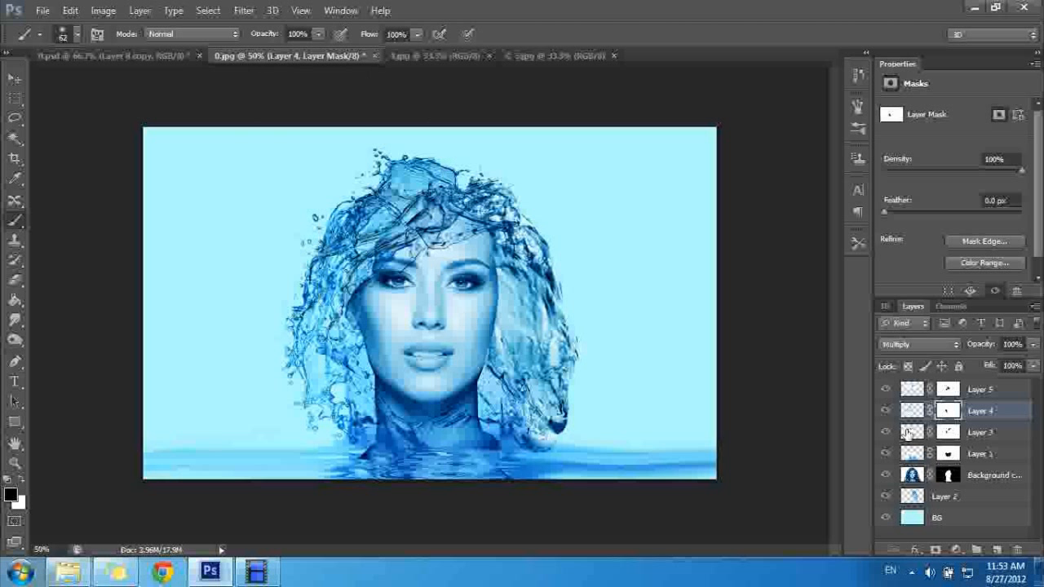
- Duplicate Layer 4 twice to strengthen the water hair on the left side of the head
{"action": "left_click", "coordinate": [991, 432]}
{"action": "left_click", "coordinate": [979, 414]}
{"action": "left_click_drag", "start_coordinate": [972, 416], "coordinate": [997, 550]}
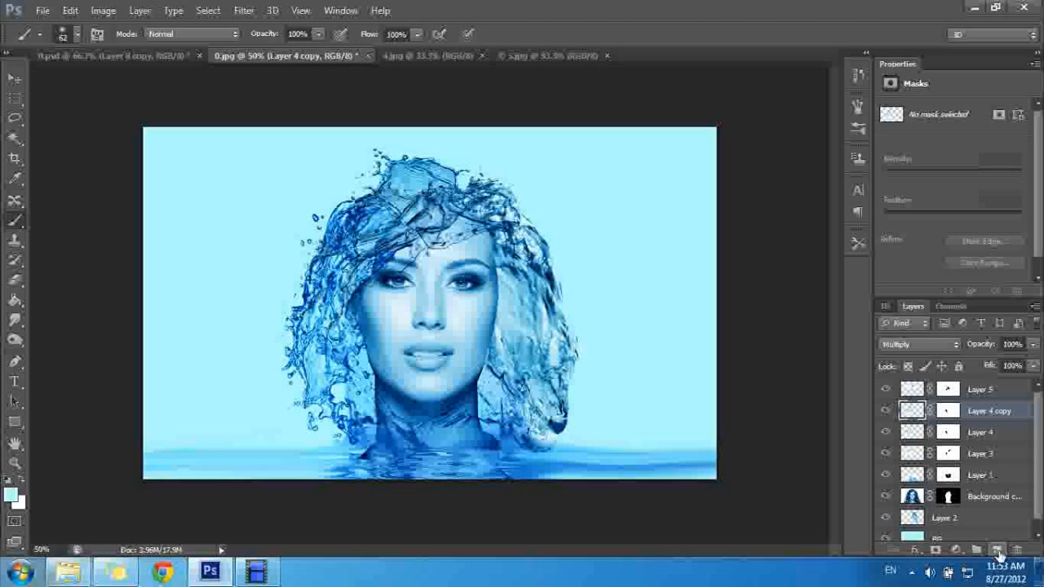
{"action": "left_click_drag", "start_coordinate": [1008, 419], "coordinate": [1000, 552]}
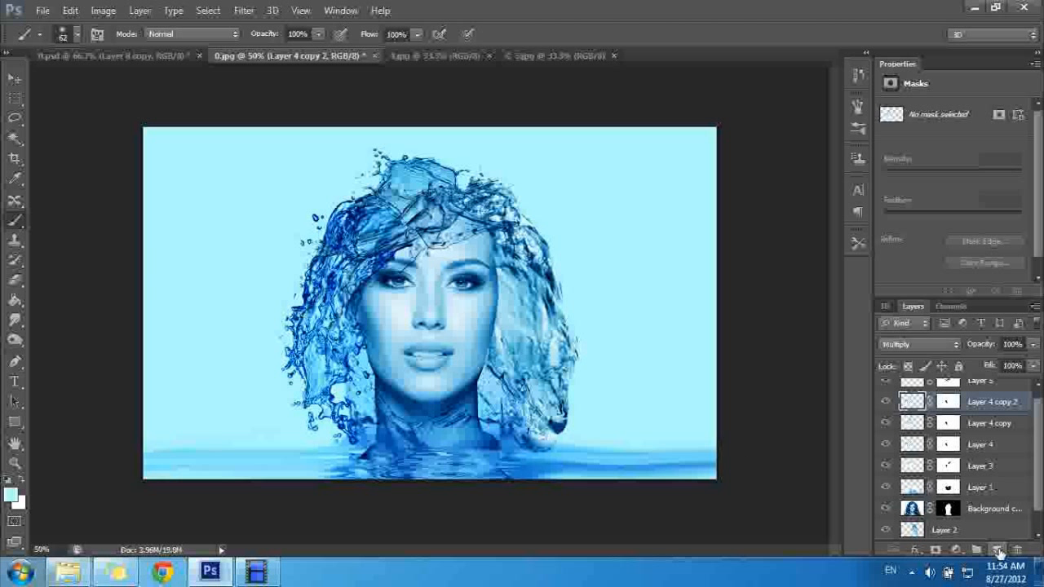
- Scale the topmost Layer 4 duplicate to 68.97%, rotate it 9.56°, and place it at the lower outer left hair
{"action": "key", "text": "ctrl+t"}
{"action": "left_click_drag", "start_coordinate": [375, 433], "coordinate": [353, 387]}
{"action": "left_click_drag", "start_coordinate": [418, 423], "coordinate": [382, 444]}
{"action": "left_click_drag", "start_coordinate": [301, 397], "coordinate": [281, 376]}
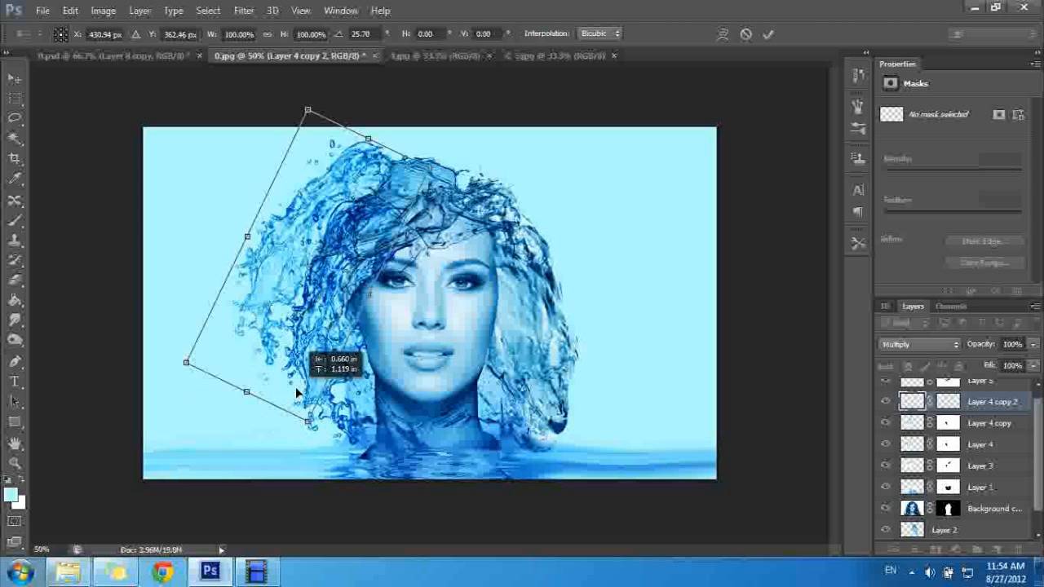
{"action": "left_click_drag", "start_coordinate": [188, 367], "coordinate": [320, 320]}
{"action": "left_click_drag", "start_coordinate": [289, 377], "coordinate": [366, 392]}
{"action": "left_click_drag", "start_coordinate": [300, 308], "coordinate": [287, 447]}
{"action": "left_click_drag", "start_coordinate": [202, 461], "coordinate": [212, 468]}
{"action": "left_click_drag", "start_coordinate": [322, 449], "coordinate": [325, 458]}
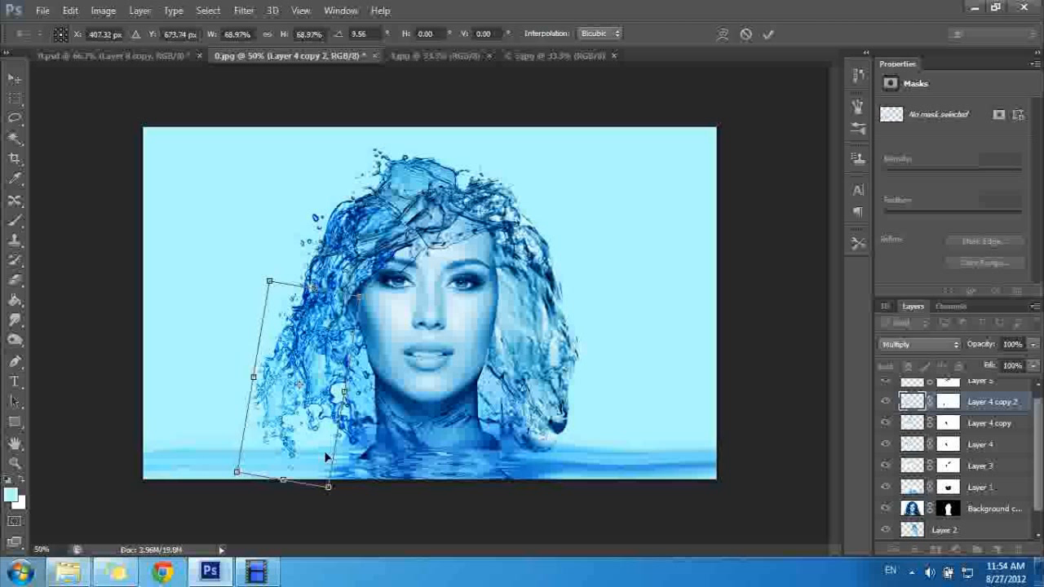
{"action": "key", "text": "Return"}
{"action": "key", "text": "b"}
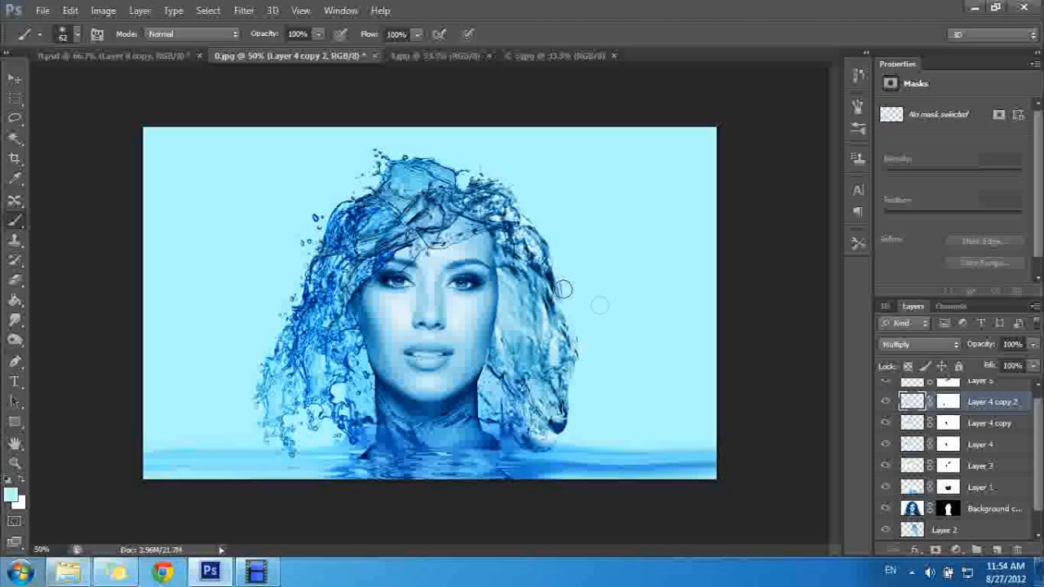
- Duplicate Layer 3, which holds the forehead splash
{"action": "left_click", "coordinate": [992, 445]}
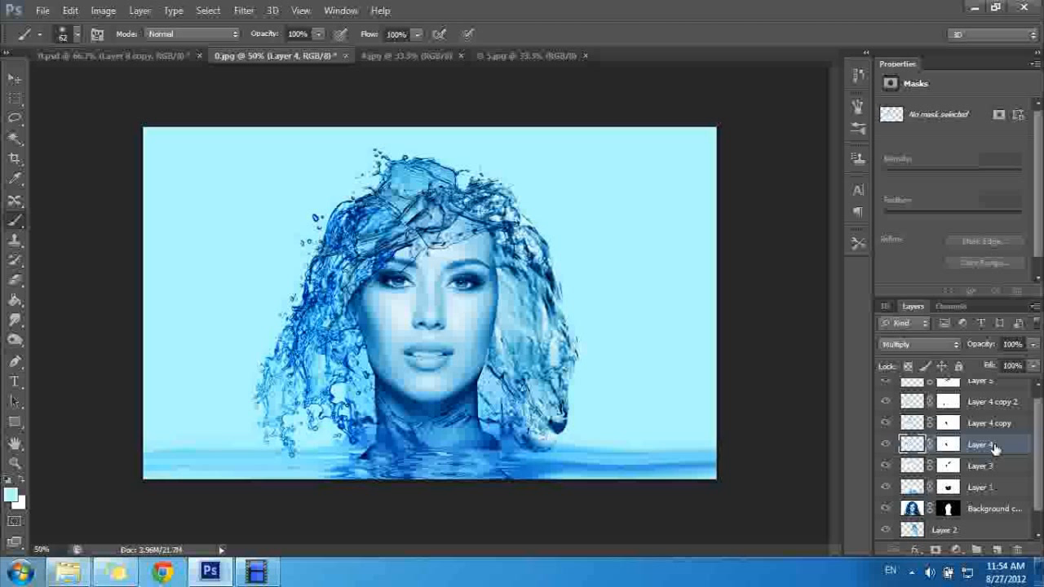
{"action": "left_click", "coordinate": [994, 466]}
{"action": "left_click_drag", "start_coordinate": [994, 467], "coordinate": [997, 550]}
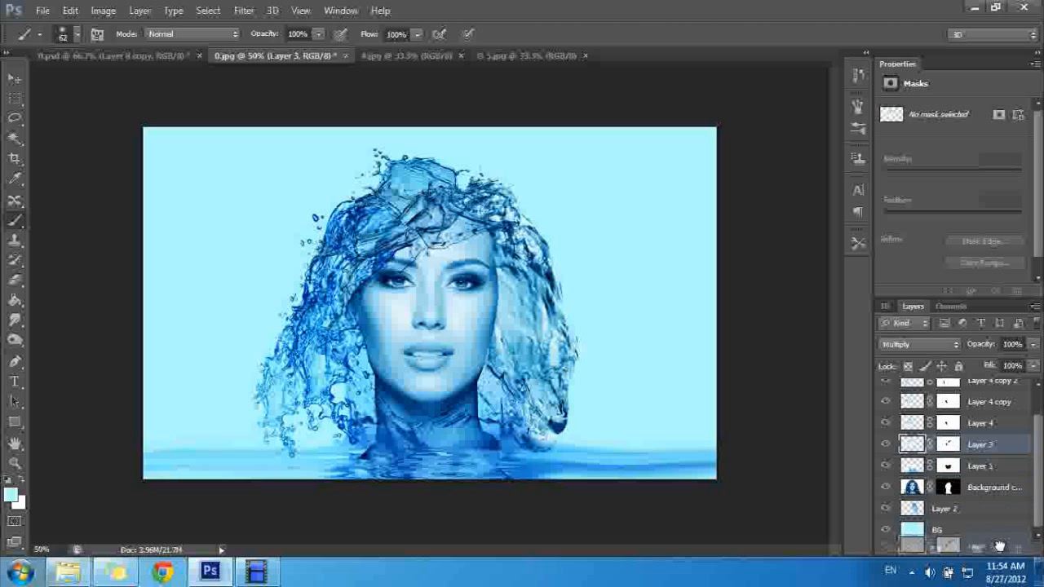
- Rotate the duplicated forehead splash and position it down the right side of the head as hair
{"action": "key", "text": "ctrl+t"}
{"action": "left_click_drag", "start_coordinate": [393, 319], "coordinate": [549, 380]}
{"action": "left_click_drag", "start_coordinate": [652, 448], "coordinate": [736, 293]}
{"action": "left_click_drag", "start_coordinate": [608, 238], "coordinate": [532, 208]}
{"action": "left_click_drag", "start_coordinate": [715, 480], "coordinate": [560, 544]}
{"action": "left_click_drag", "start_coordinate": [557, 440], "coordinate": [560, 436]}
{"action": "key", "text": "Return"}
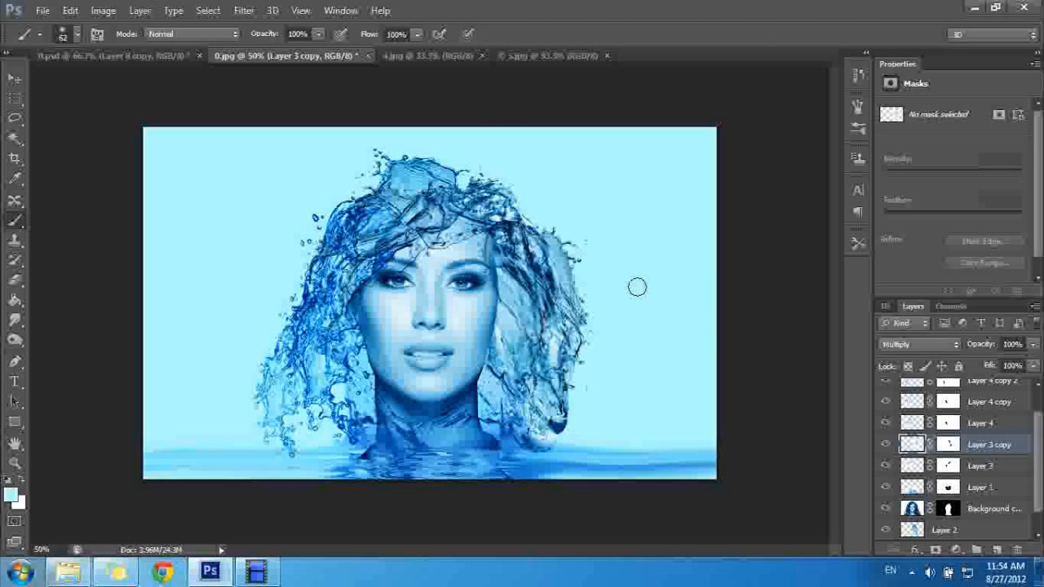
- Warp the duplicated forehead splash inward along its outer edge so the water hair hugs the right side of the head
{"action": "key", "text": "ctrl+t"}
{"action": "left_click", "coordinate": [723, 35]}
{"action": "left_click_drag", "start_coordinate": [585, 262], "coordinate": [490, 261]}
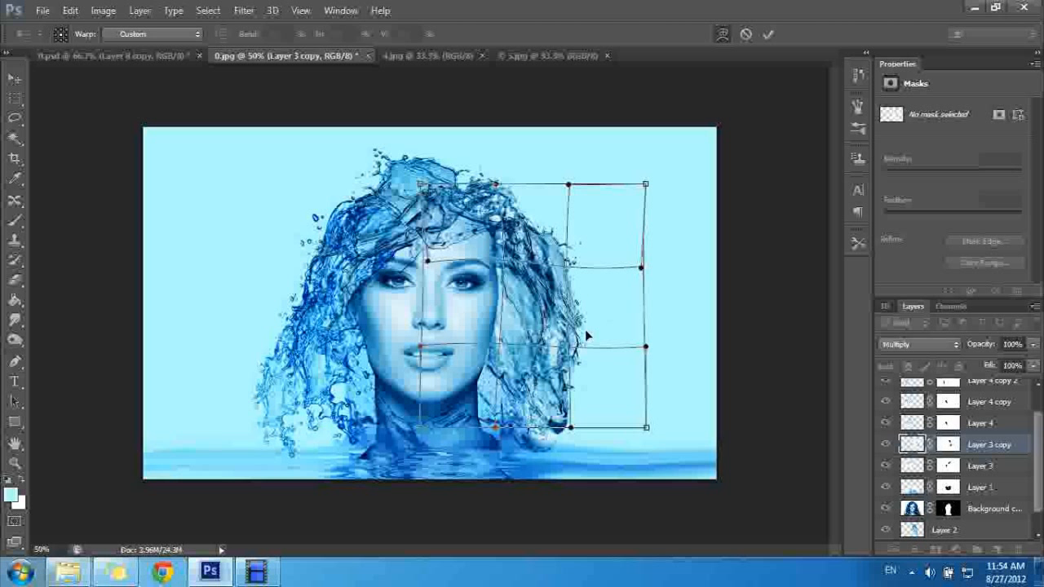
{"action": "left_click_drag", "start_coordinate": [585, 328], "coordinate": [581, 335]}
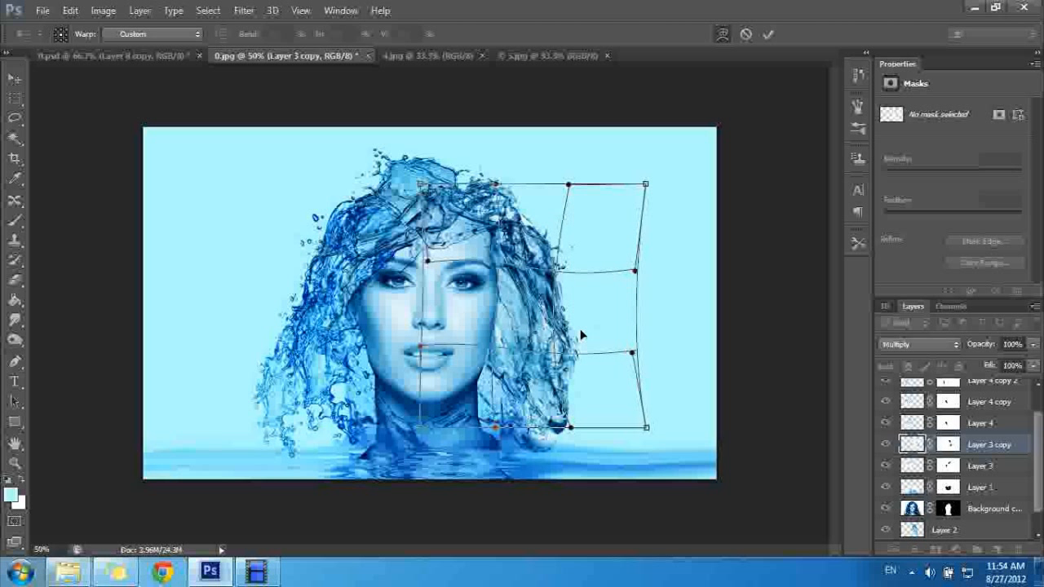
{"action": "key", "text": "Return"}
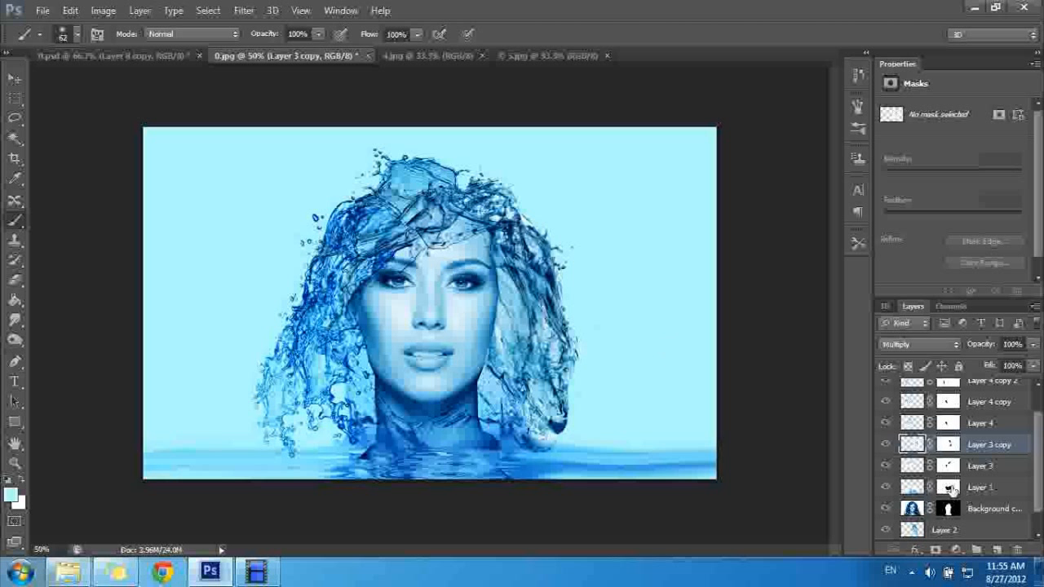
- Hide the water layers from Layer 5 down to Layer 1, leaving the face cut-out, Layer 2 and BG visible
{"action": "left_click_drag", "start_coordinate": [1039, 420], "coordinate": [1040, 399]}
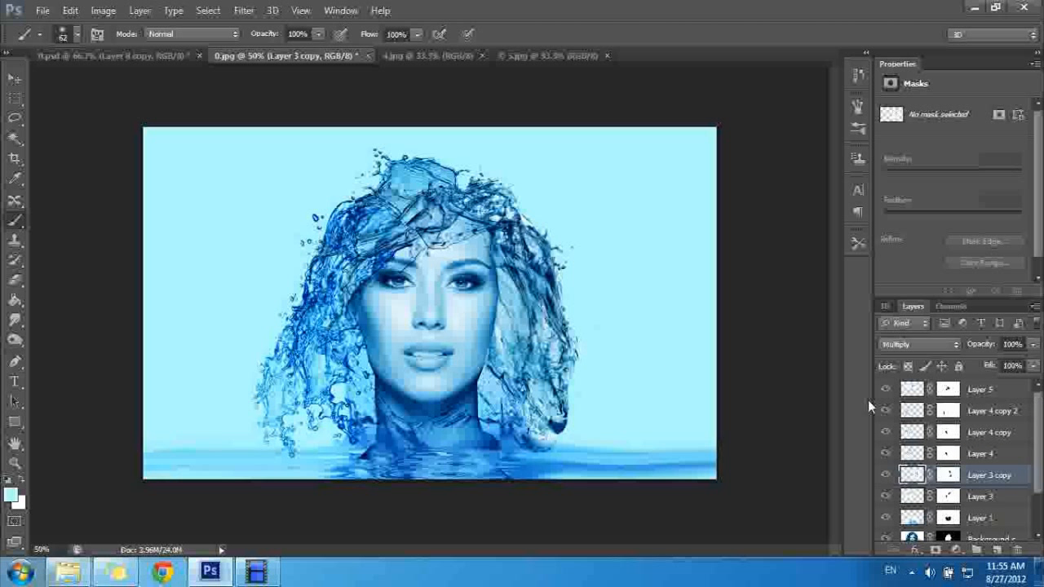
{"action": "left_click_drag", "start_coordinate": [886, 389], "coordinate": [886, 518]}
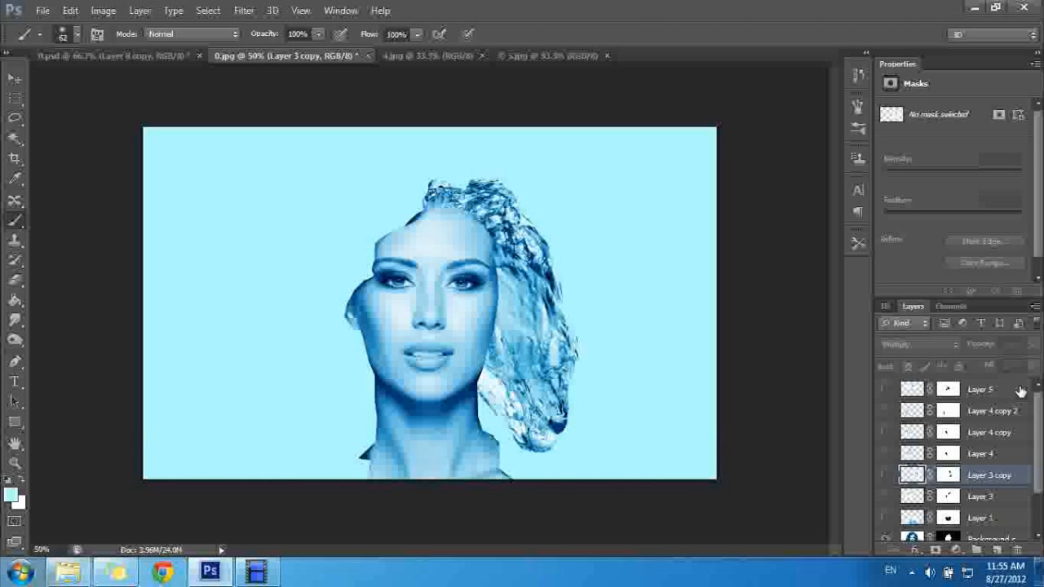
{"action": "left_click_drag", "start_coordinate": [1041, 416], "coordinate": [1041, 468]}
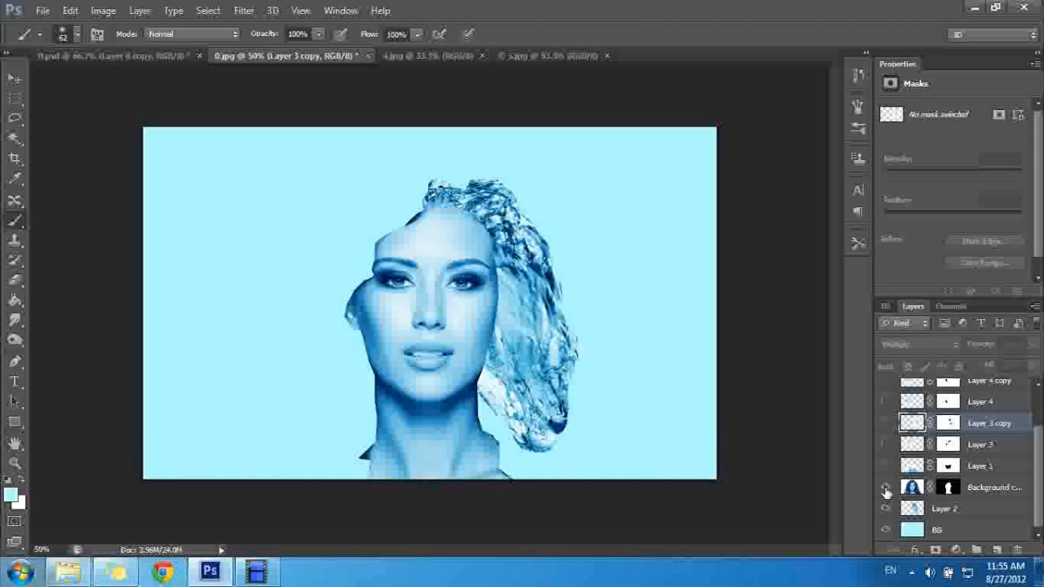
- Brush light background blue onto the Background copy image to soften the hard edge at the left forehead and temple
{"action": "left_click", "coordinate": [948, 487]}
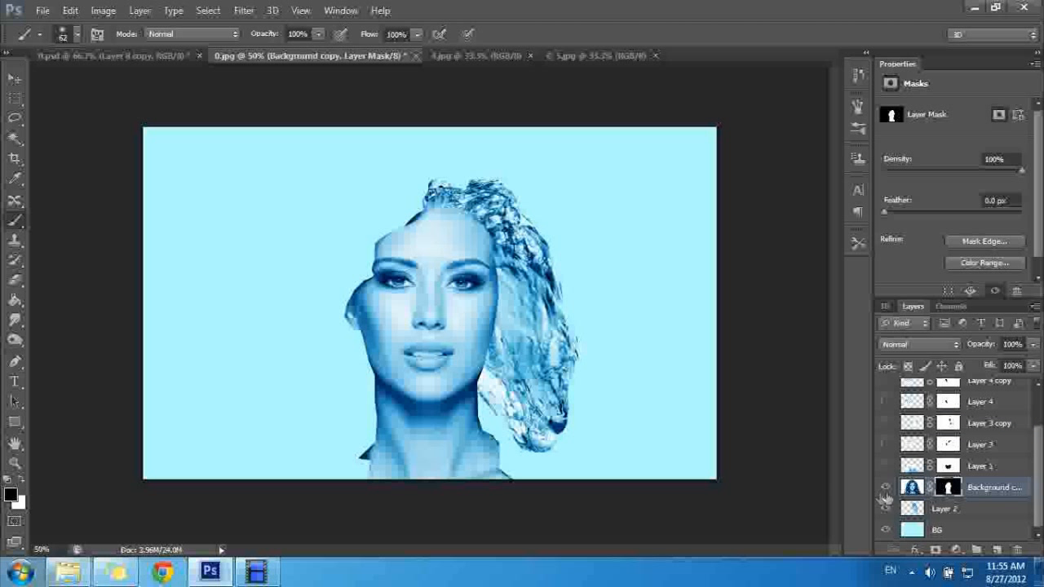
{"action": "left_click", "coordinate": [911, 487]}
{"action": "left_click", "coordinate": [378, 235], "text": "alt"}
{"action": "left_click_drag", "start_coordinate": [378, 234], "coordinate": [351, 286]}
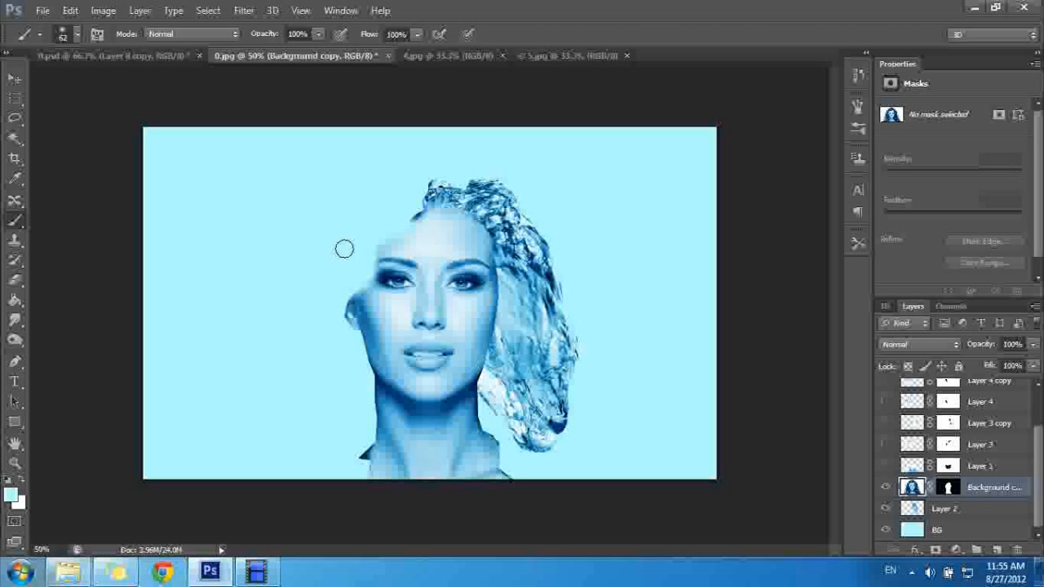
- Reduce the brush size to 33 px, try a stroke along the left cheek's edge, and undo it
{"action": "right_click", "coordinate": [349, 248]}
{"action": "left_click_drag", "start_coordinate": [405, 286], "coordinate": [371, 281]}
{"action": "key", "text": "Return"}
{"action": "left_click_drag", "start_coordinate": [342, 323], "coordinate": [369, 360]}
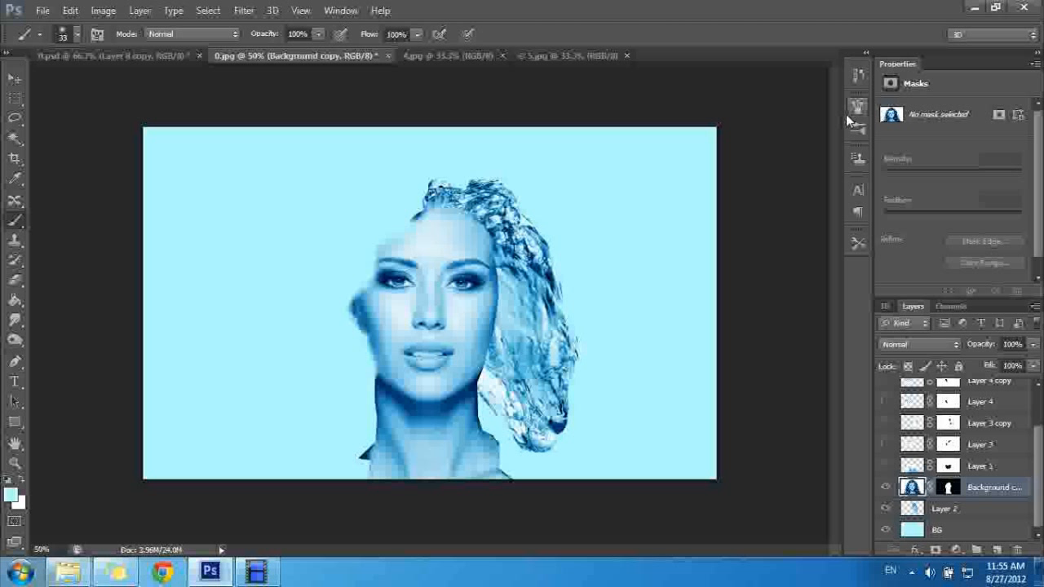
{"action": "key", "text": "ctrl+z"}
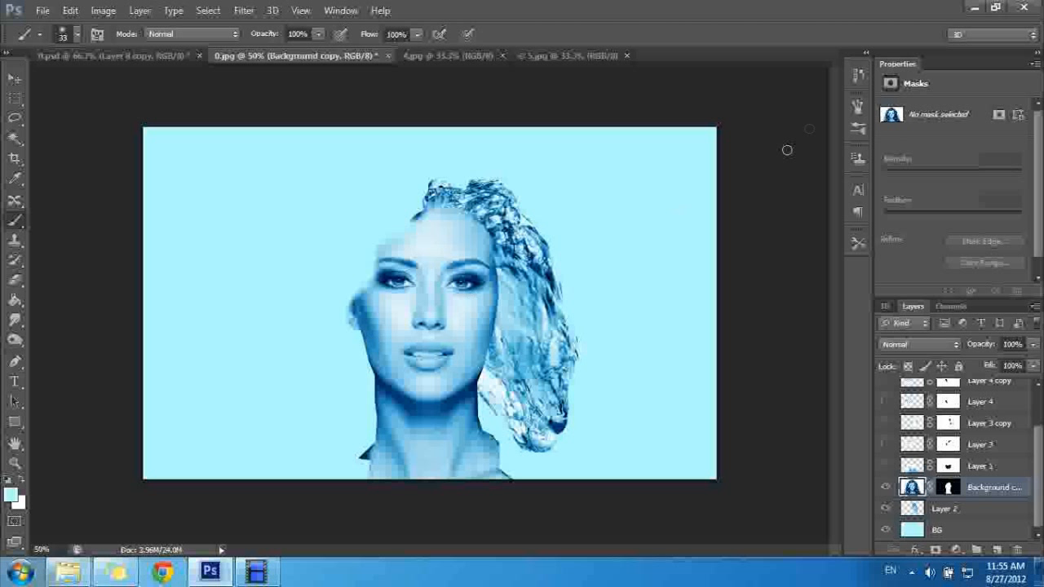
{"action": "left_click", "coordinate": [858, 75]}
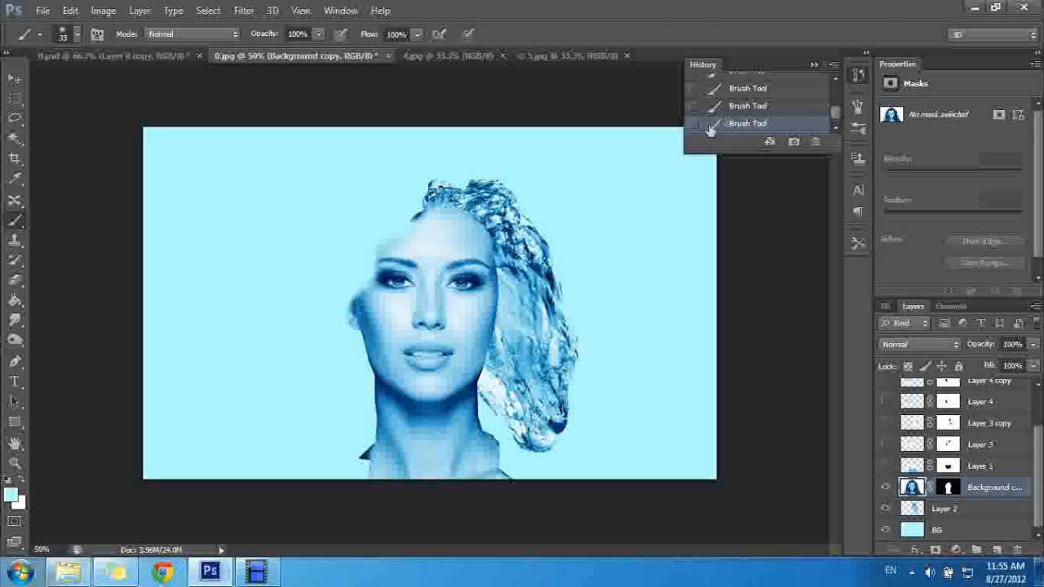
{"action": "left_click", "coordinate": [819, 65]}
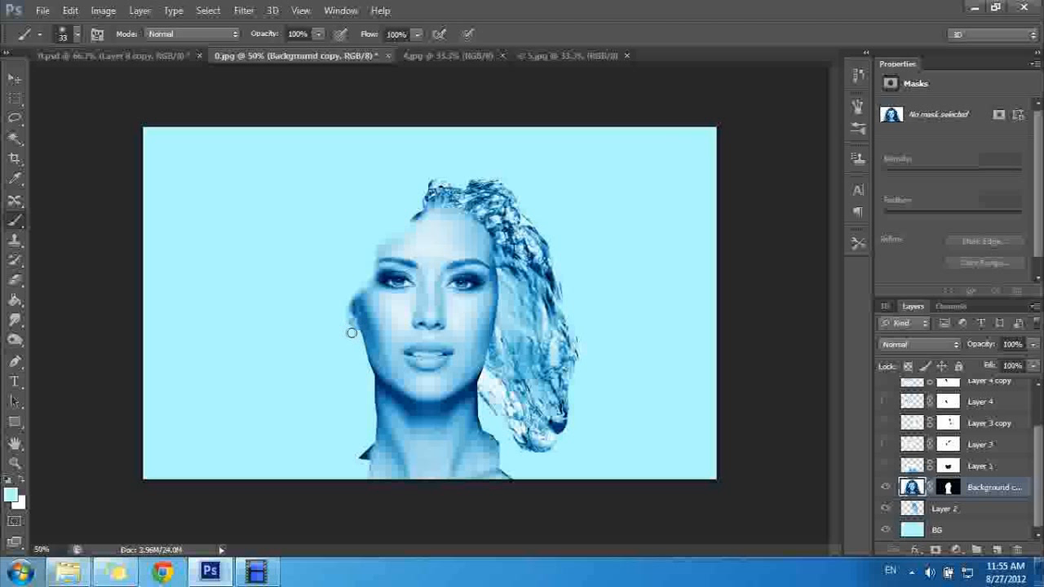
- Lower the brush opacity to 72% and soften the hard edges of the left cheek, neck, right side and top of the head
{"action": "left_click_drag", "start_coordinate": [320, 34], "coordinate": [307, 54]}
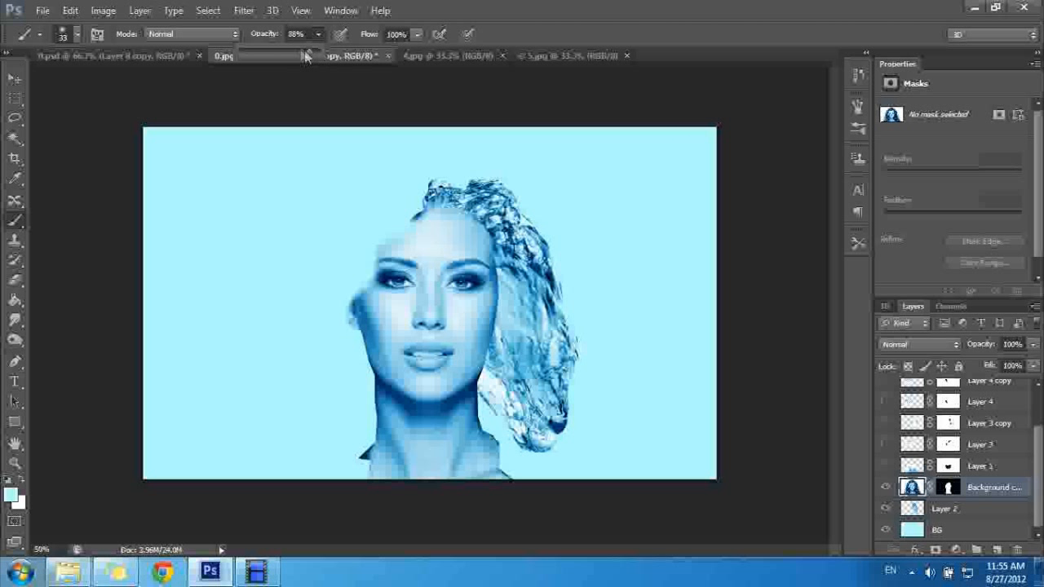
{"action": "left_click", "coordinate": [351, 328]}
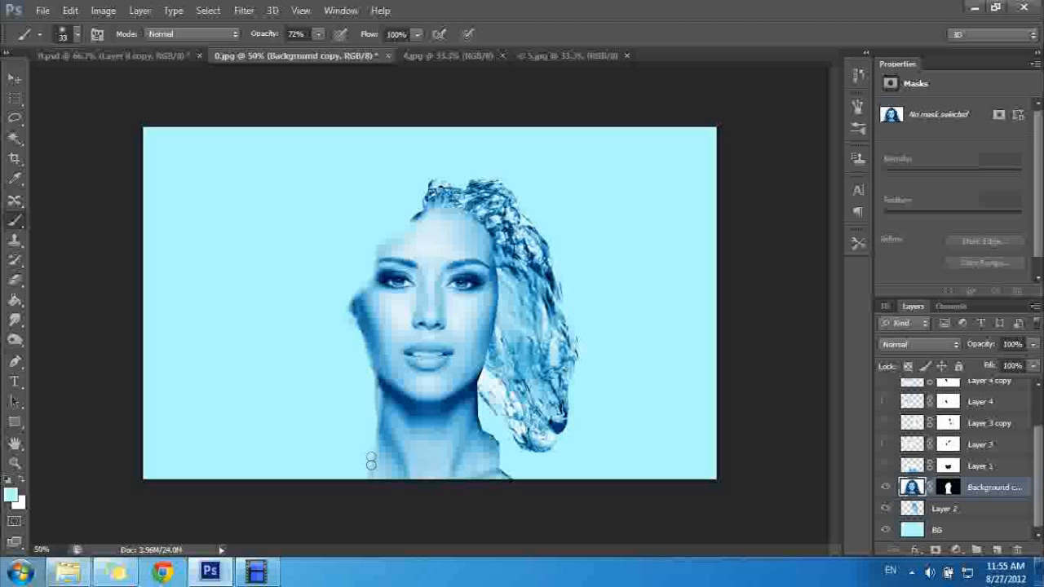
{"action": "mouse_move", "coordinate": [508, 473]}
{"action": "left_mouse_down"}
{"action": "mouse_move", "coordinate": [479, 411]}
{"action": "mouse_move", "coordinate": [503, 291]}
{"action": "mouse_move", "coordinate": [498, 313]}
{"action": "mouse_move", "coordinate": [488, 232]}
{"action": "mouse_move", "coordinate": [473, 214]}
{"action": "mouse_move", "coordinate": [481, 219]}
{"action": "mouse_move", "coordinate": [419, 211]}
{"action": "left_mouse_up"}
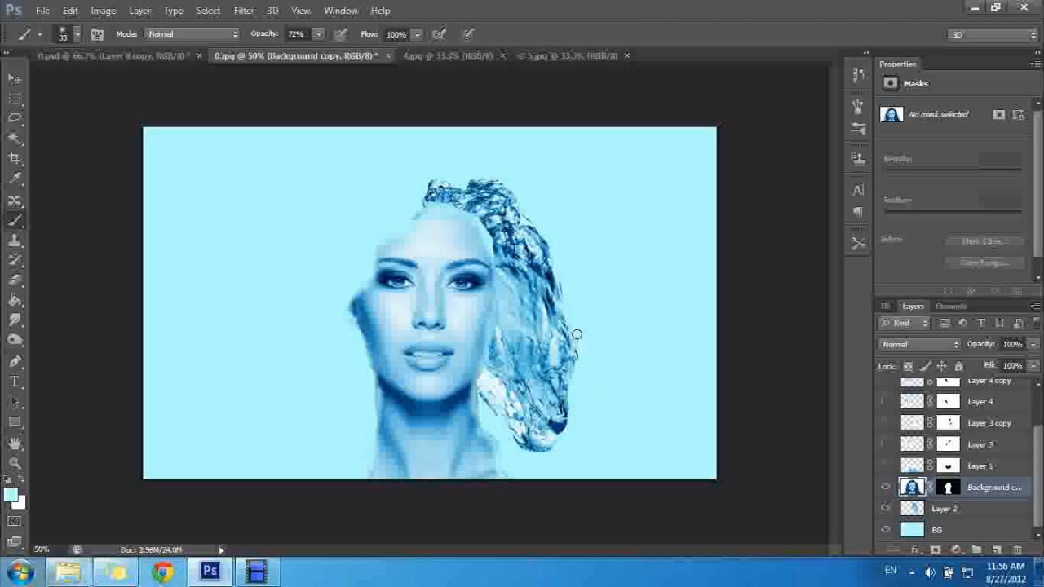
- Show all the hidden water layers from Layer 1 up to Layer 5 again
{"action": "left_click_drag", "start_coordinate": [885, 466], "coordinate": [887, 382]}
{"action": "left_click_drag", "start_coordinate": [1040, 447], "coordinate": [1040, 405]}
{"action": "left_click_drag", "start_coordinate": [886, 410], "coordinate": [886, 390]}
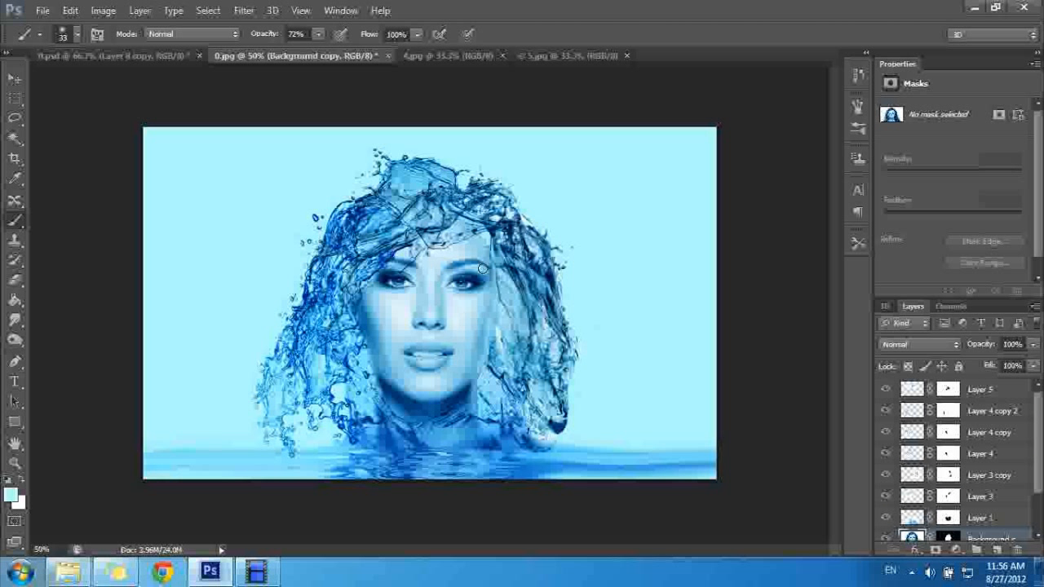
- Examine the finished artwork and its layer stack in 0.psd, and return to the 0.jpg document
{"action": "left_click", "coordinate": [114, 56]}
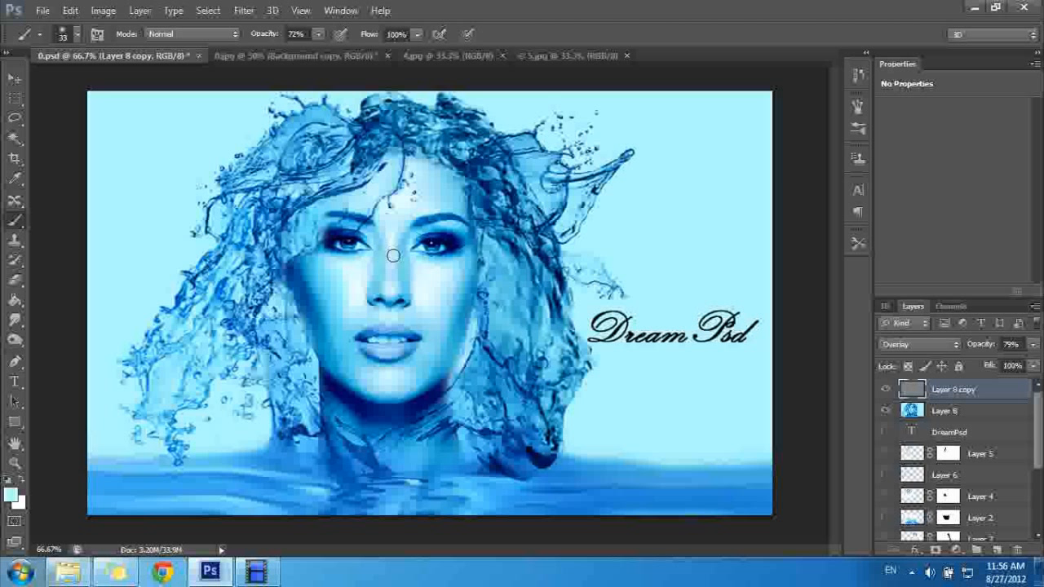
{"action": "scroll", "coordinate": [959, 457], "scroll_direction": "down", "scroll_amount": 3}
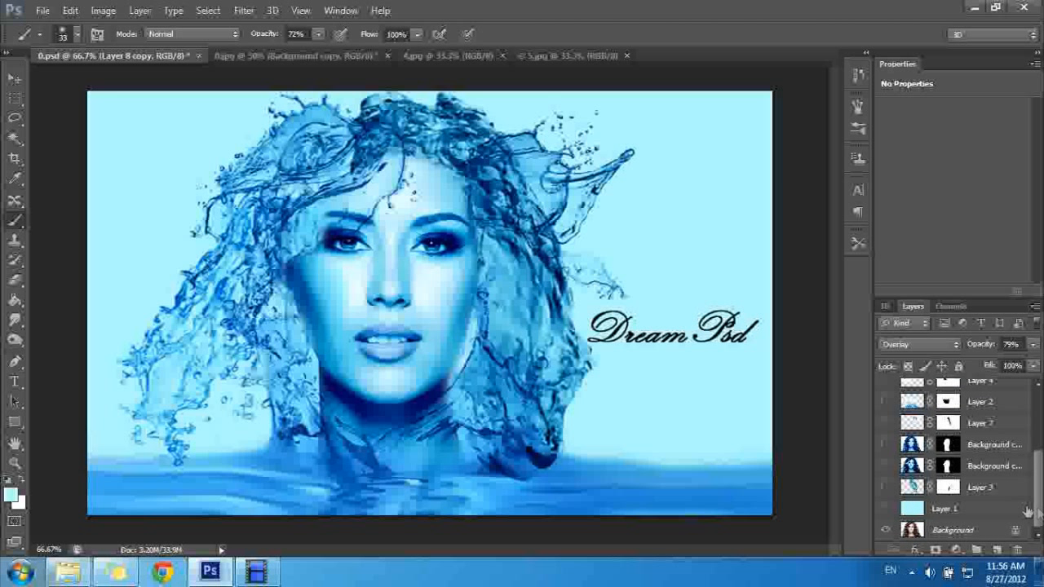
{"action": "left_click", "coordinate": [280, 54]}
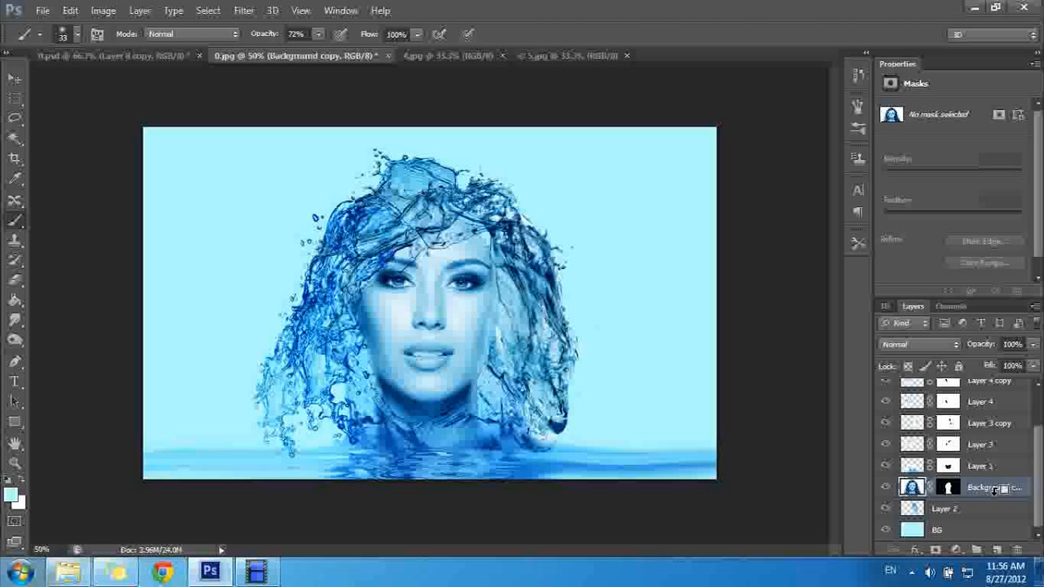
{"action": "key", "text": "ctrl+alt+shift+e"}
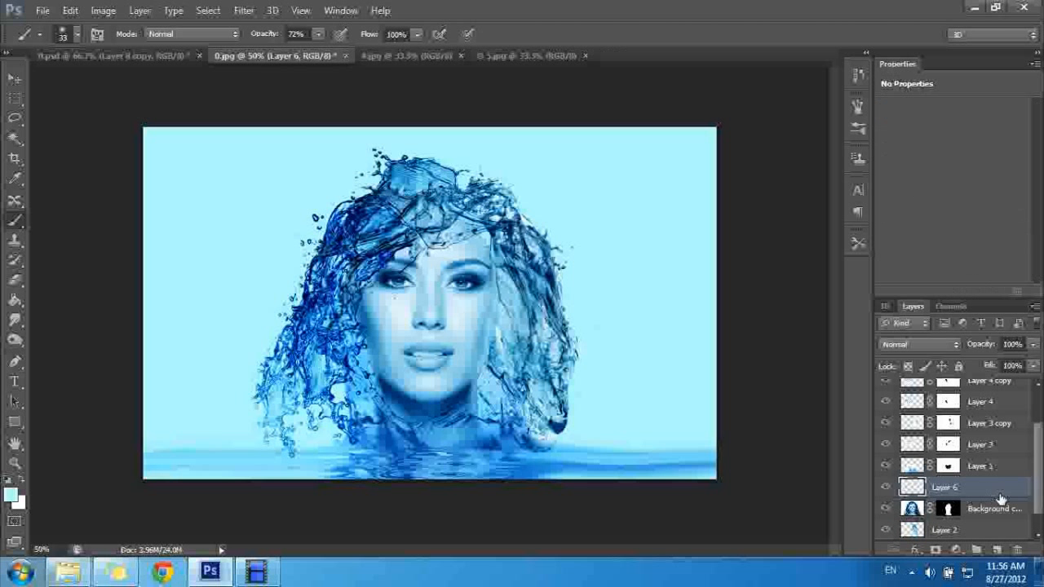
{"action": "left_click_drag", "start_coordinate": [1038, 455], "coordinate": [1037, 394]}
{"action": "left_click", "coordinate": [988, 392]}
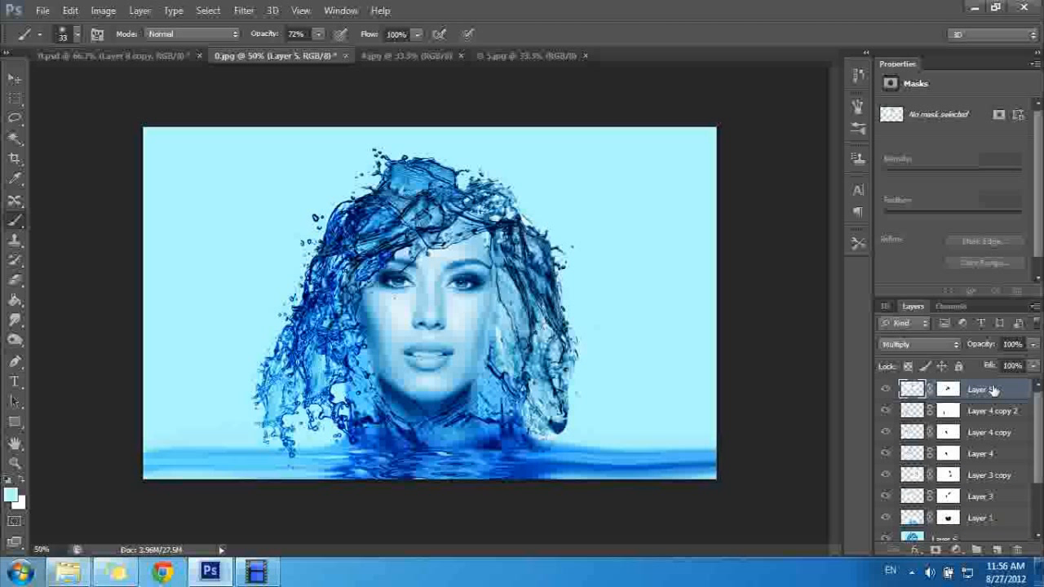
{"action": "left_click", "coordinate": [245, 12]}
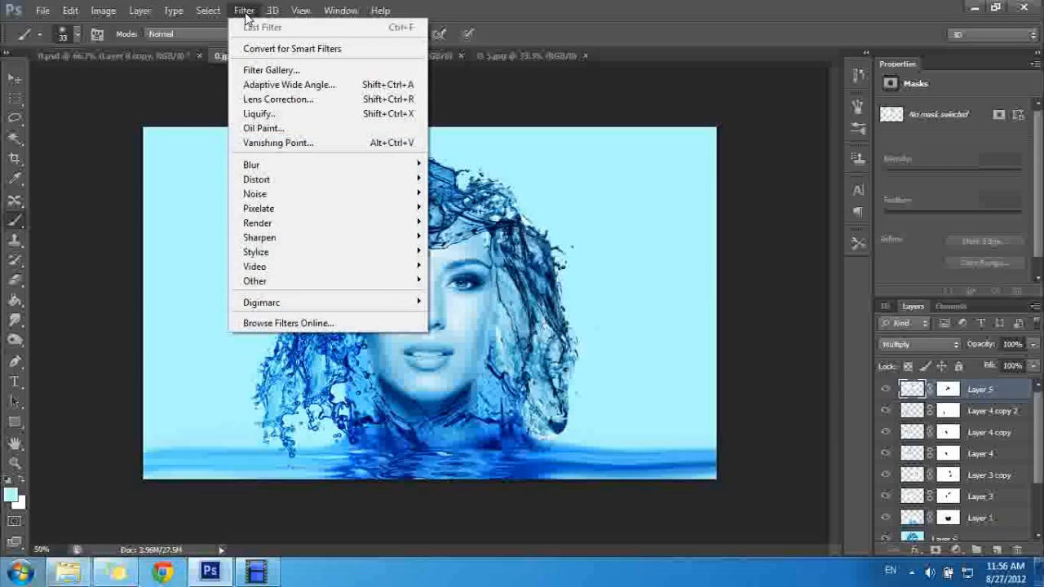
{"action": "left_click", "coordinate": [269, 72]}
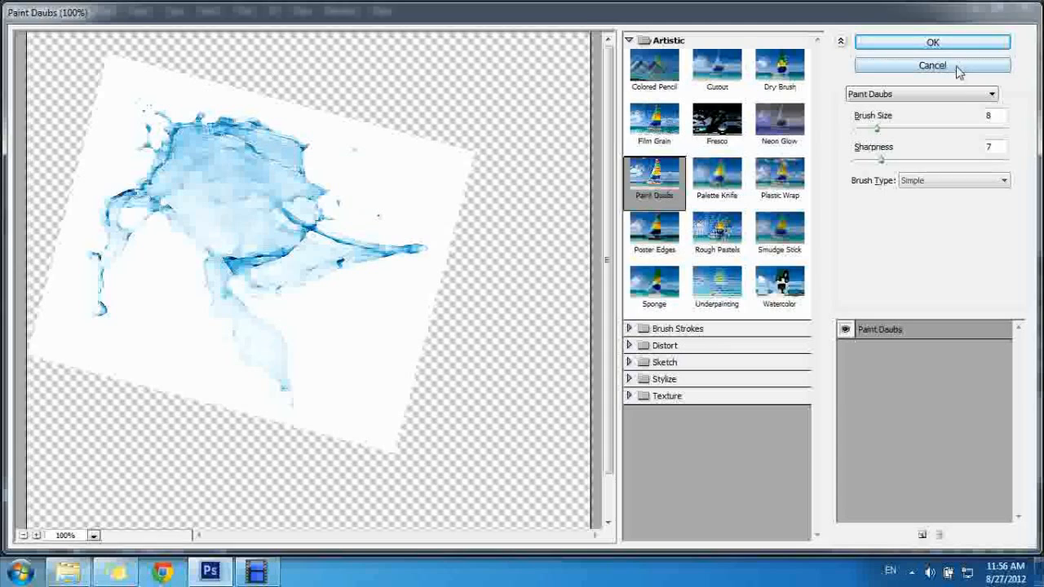
{"action": "left_click", "coordinate": [956, 69]}
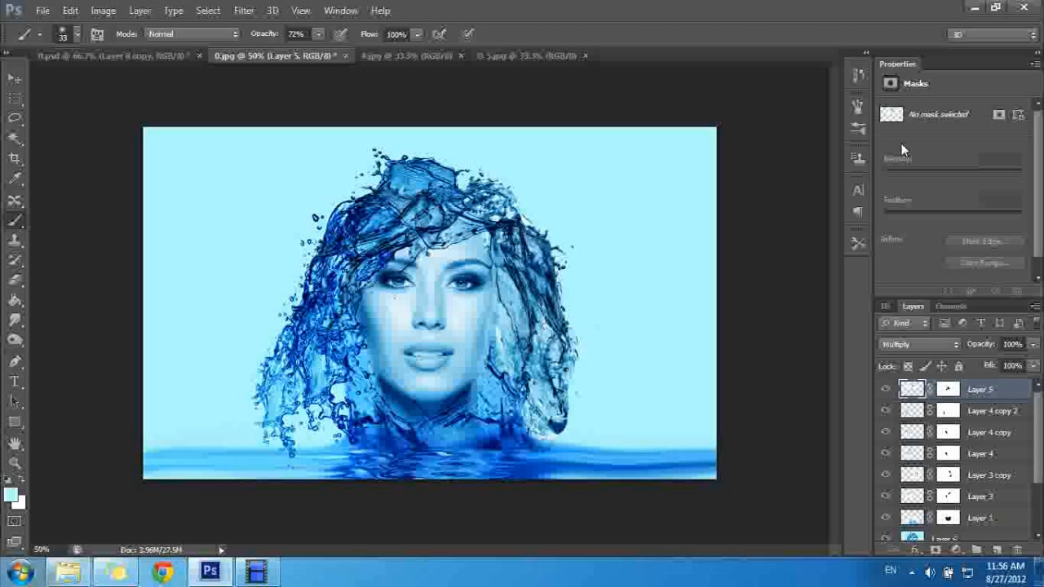
{"action": "left_click", "coordinate": [859, 75]}
{"action": "left_click", "coordinate": [763, 106]}
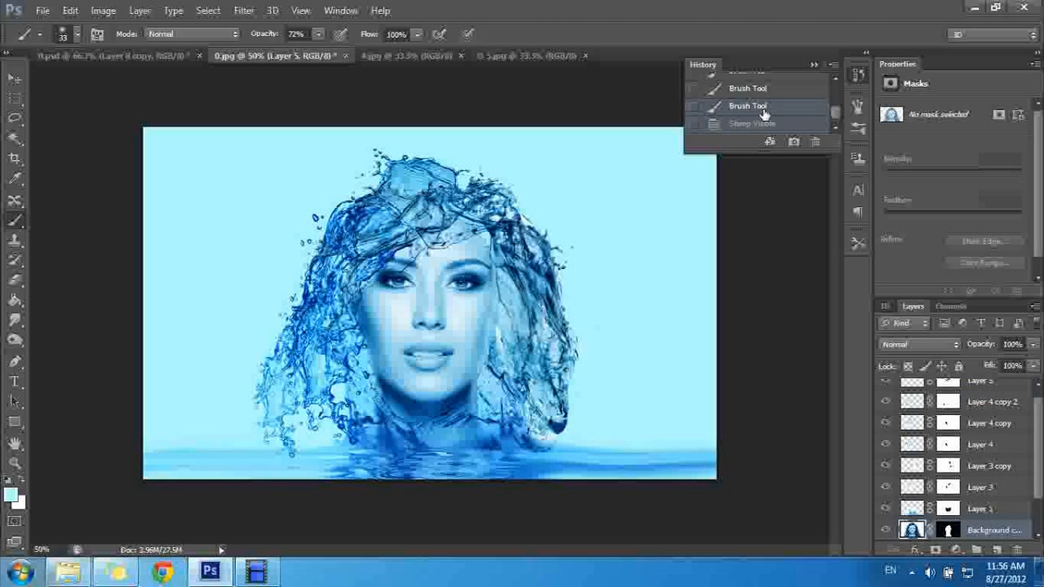
- Stamp all visible layers into a new merged layer above Layer 5 at the top of the stack
{"action": "scroll", "coordinate": [1012, 457], "scroll_direction": "up", "scroll_amount": 1}
{"action": "left_click", "coordinate": [1000, 390]}
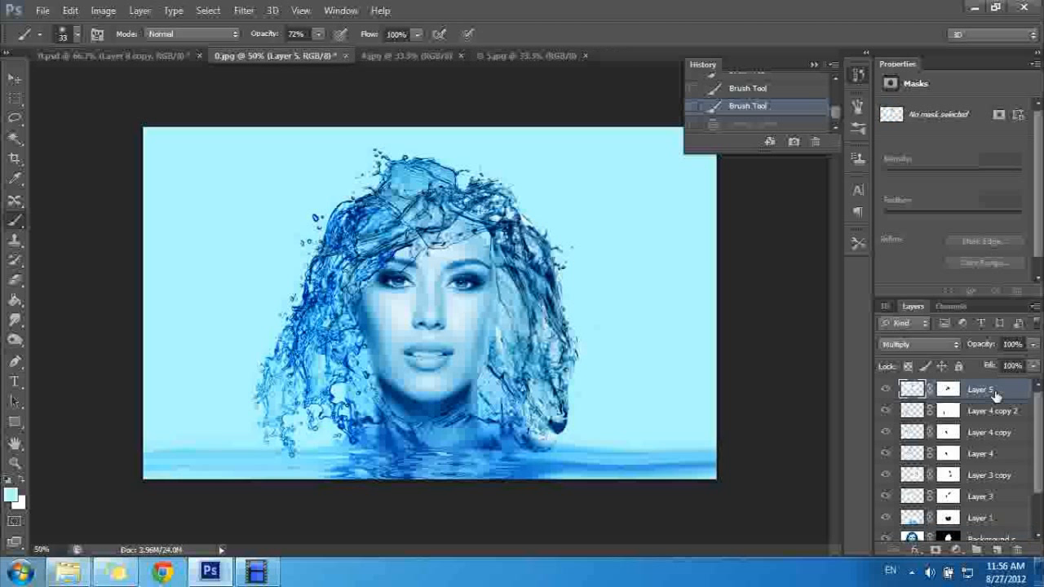
{"action": "key", "text": "ctrl+alt+shift+e"}
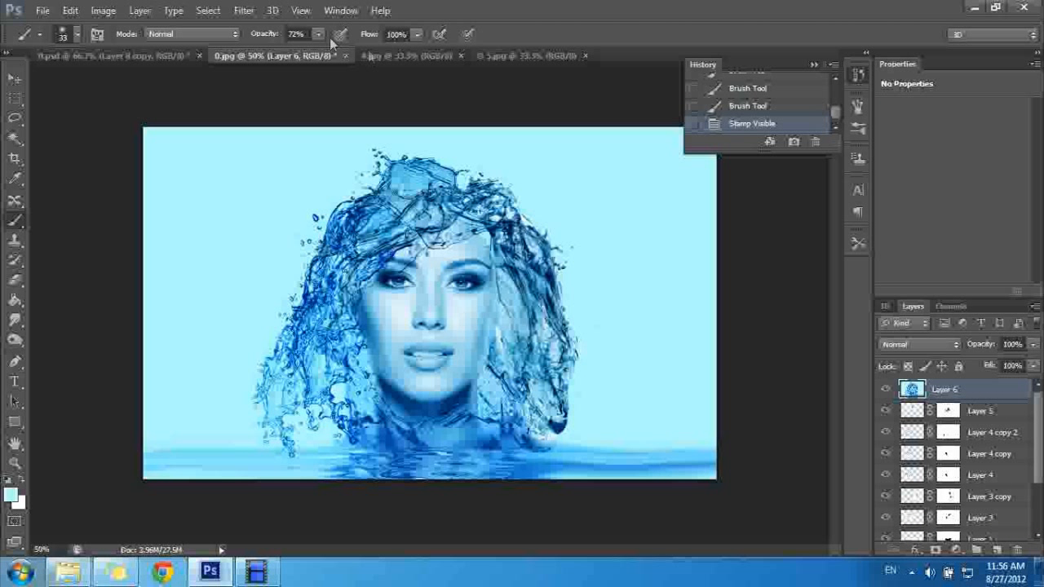
- Apply the Paint Daubs filter to the merged layer with a reduced brush size, sharpness 7 and the Simple brush type
{"action": "left_click", "coordinate": [241, 10]}
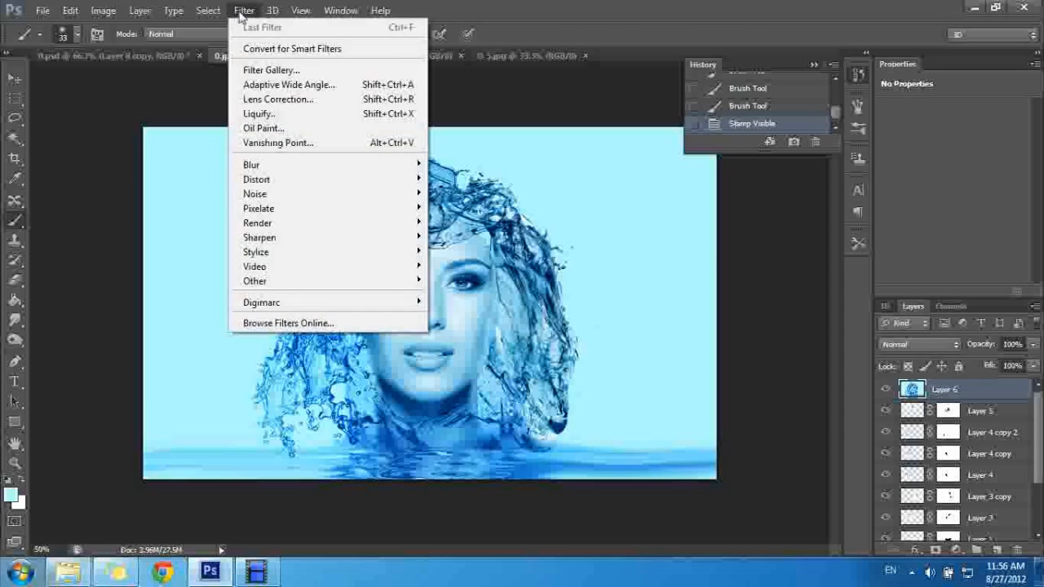
{"action": "left_click", "coordinate": [263, 70]}
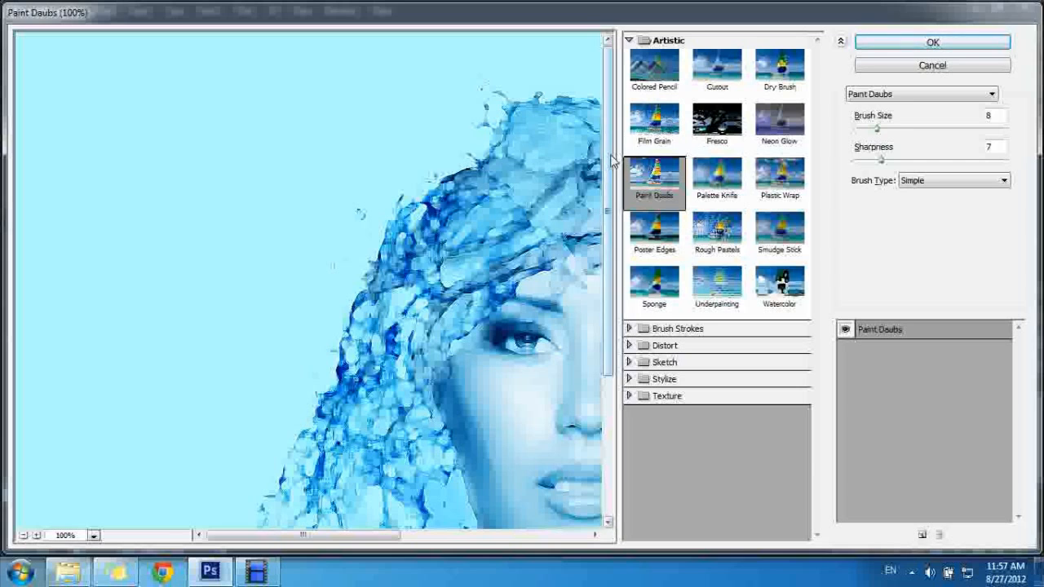
{"action": "left_click_drag", "start_coordinate": [610, 163], "coordinate": [612, 330]}
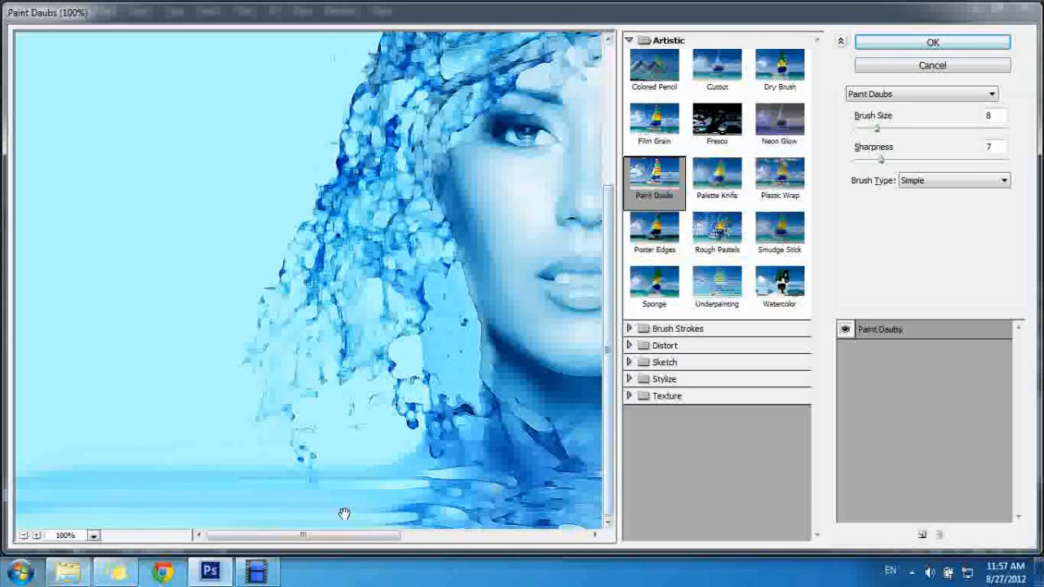
{"action": "left_click_drag", "start_coordinate": [344, 535], "coordinate": [401, 531]}
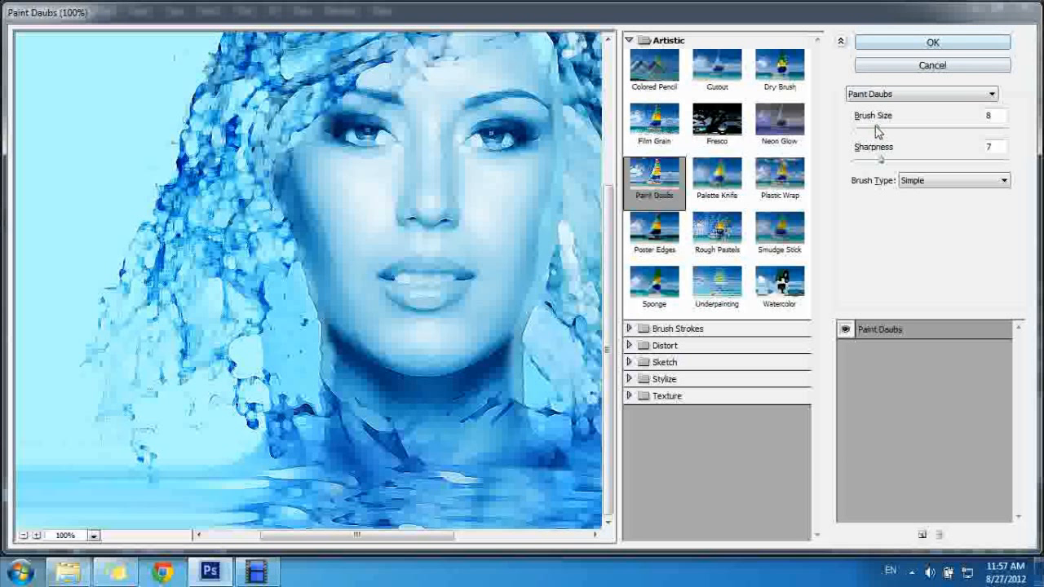
{"action": "left_click_drag", "start_coordinate": [877, 128], "coordinate": [869, 129]}
{"action": "left_click", "coordinate": [946, 45]}
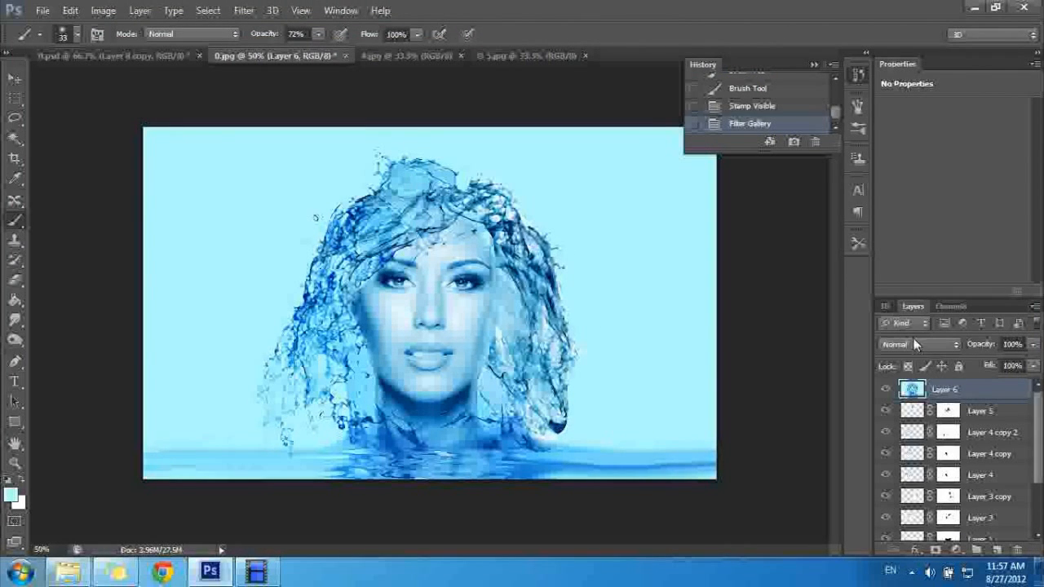
- Set the merged layer's blend mode to Soft Light and its opacity to 48%
{"action": "left_click", "coordinate": [920, 348]}
{"action": "left_click", "coordinate": [899, 194]}
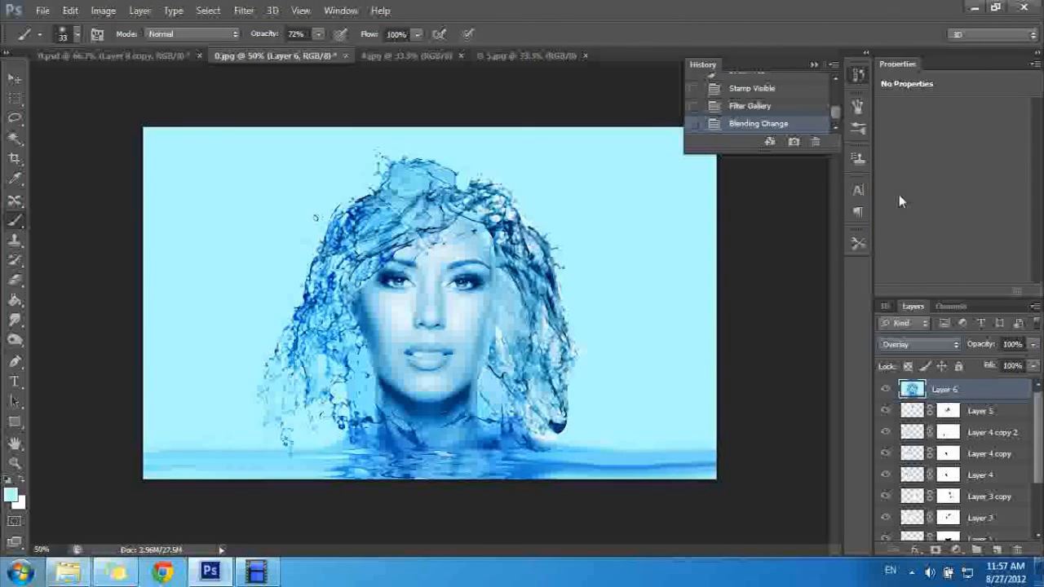
{"action": "key", "text": "Down"}
{"action": "key", "text": "Down"}
{"action": "key", "text": "Up"}
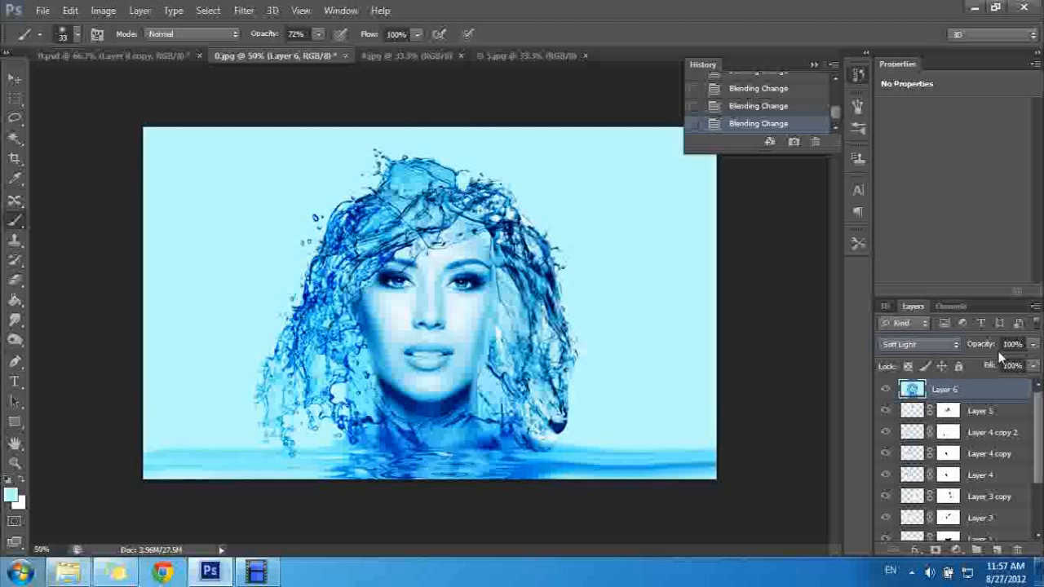
{"action": "left_click_drag", "start_coordinate": [1032, 345], "coordinate": [1010, 367]}
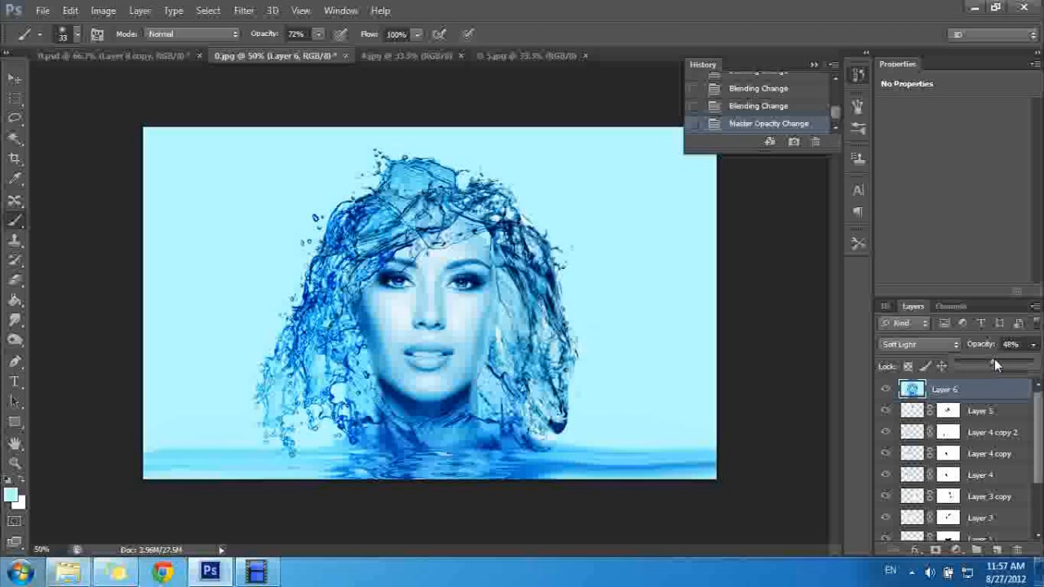
- Raise the Soft Light merged layer's opacity to 86%
{"action": "left_click_drag", "start_coordinate": [997, 359], "coordinate": [996, 360]}
{"action": "key", "text": "Return"}
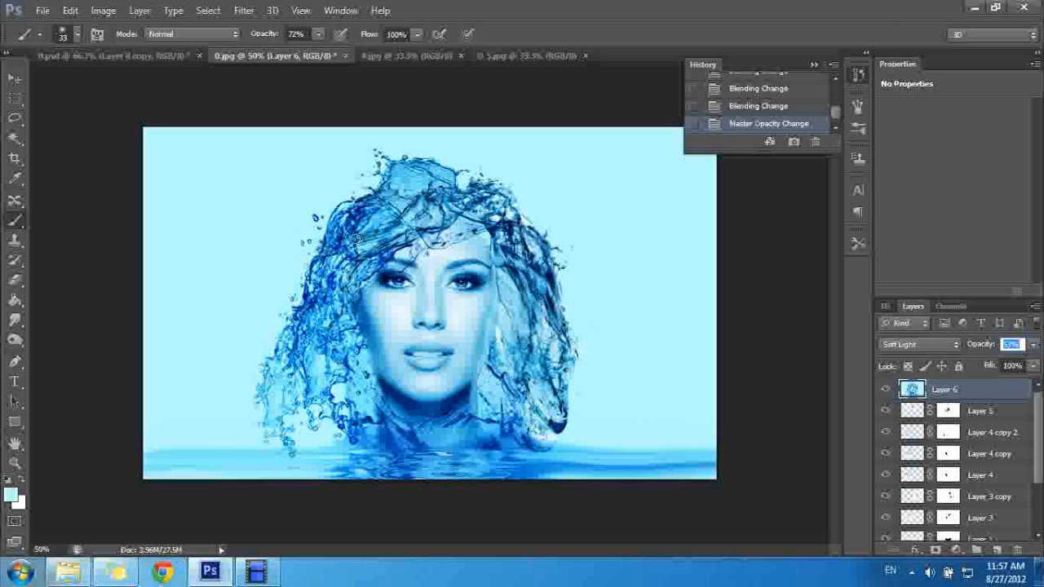
{"action": "left_click_drag", "start_coordinate": [1033, 345], "coordinate": [1029, 365]}
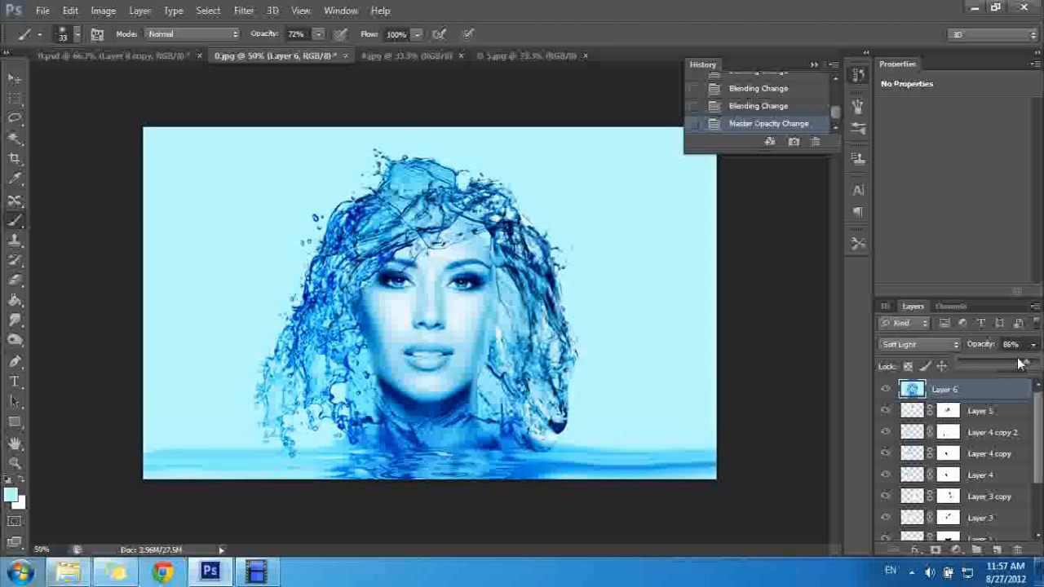
- Examine the blend settings of Layer 8 and Layer 8 copy in 0.psd, and return to the 0.jpg document
{"action": "left_click", "coordinate": [121, 58]}
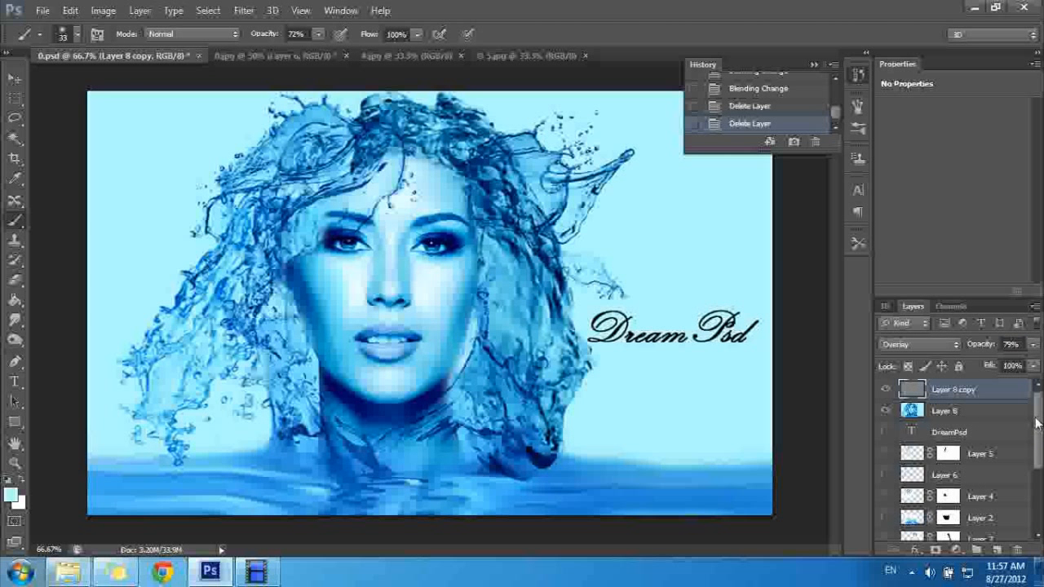
{"action": "left_click", "coordinate": [969, 414]}
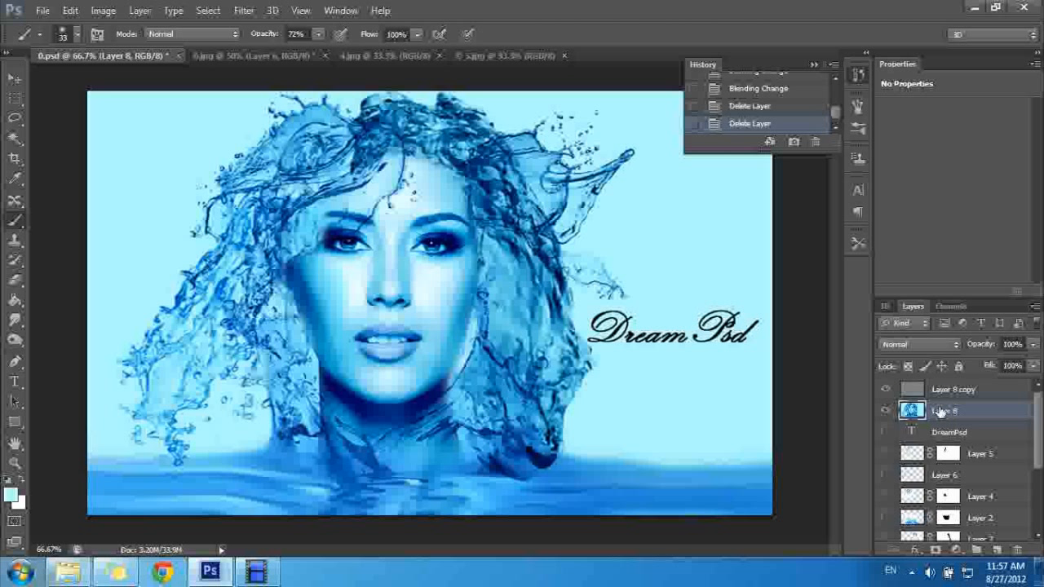
{"action": "left_click", "coordinate": [951, 391]}
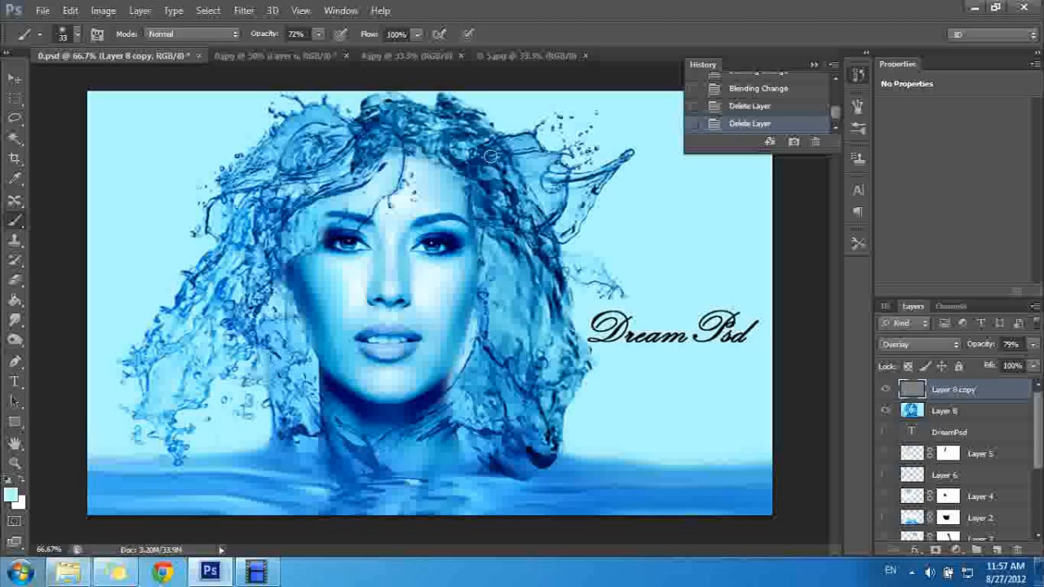
{"action": "left_click", "coordinate": [308, 55]}
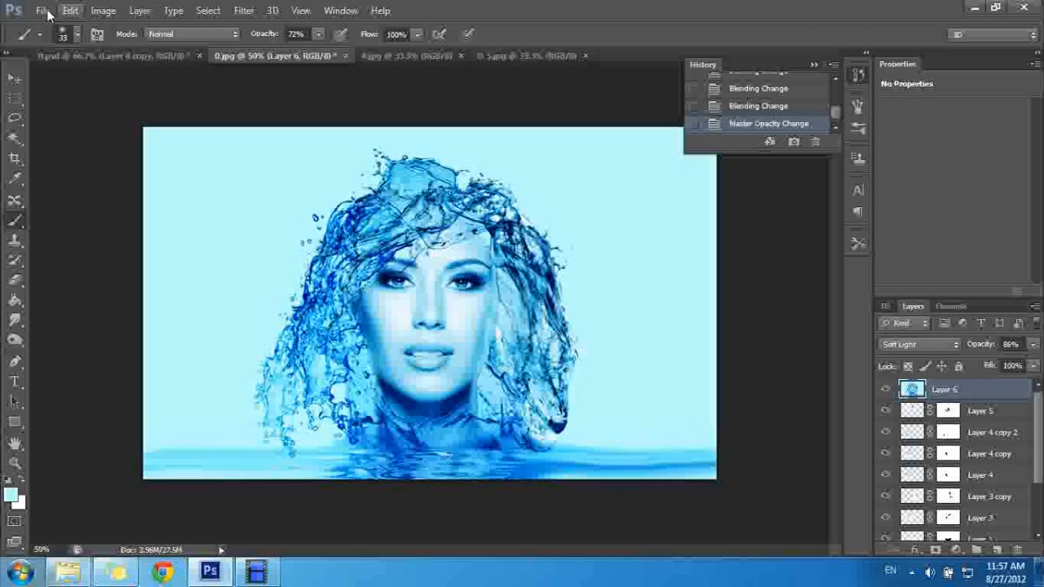
- Stamp all visible layers into a new top layer and apply the High Pass filter to it with a 2.0-pixel radius
{"action": "key", "text": "ctrl+shift+alt+e"}
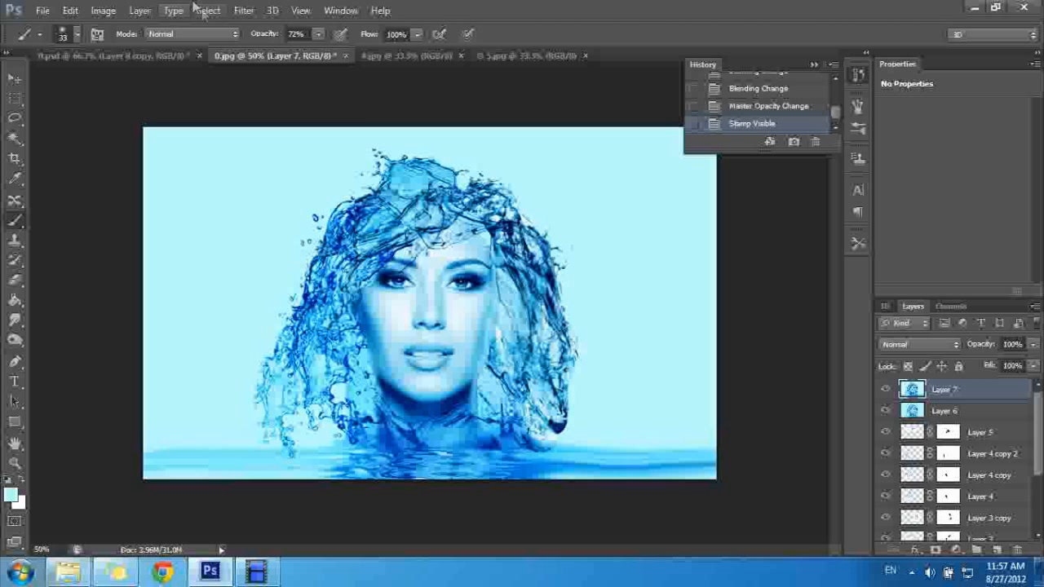
{"action": "left_click", "coordinate": [205, 10]}
{"action": "mouse_move", "coordinate": [248, 12]}
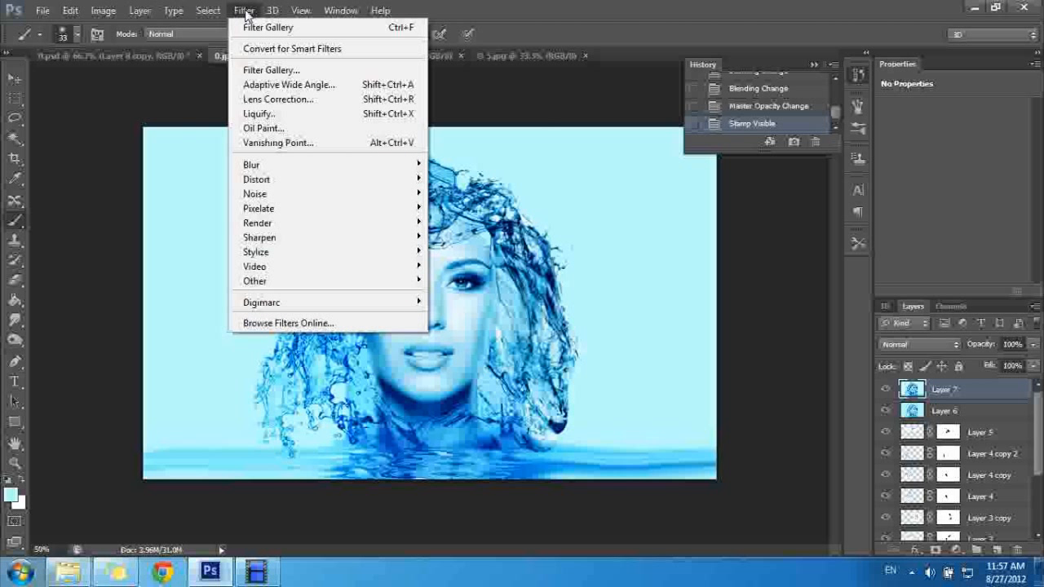
{"action": "mouse_move", "coordinate": [303, 282]}
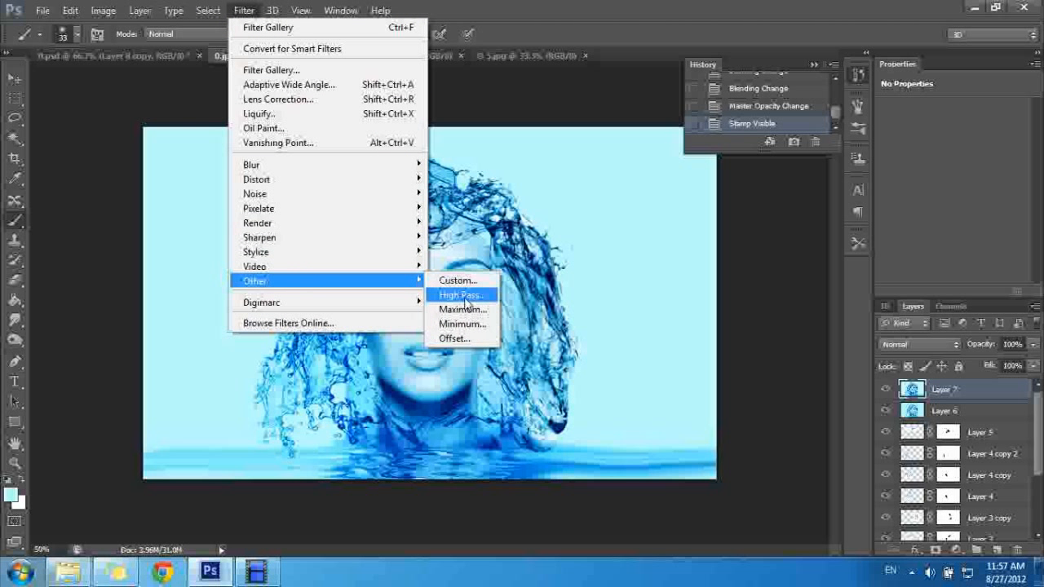
{"action": "left_click", "coordinate": [463, 295]}
{"action": "left_click_drag", "start_coordinate": [571, 118], "coordinate": [614, 119]}
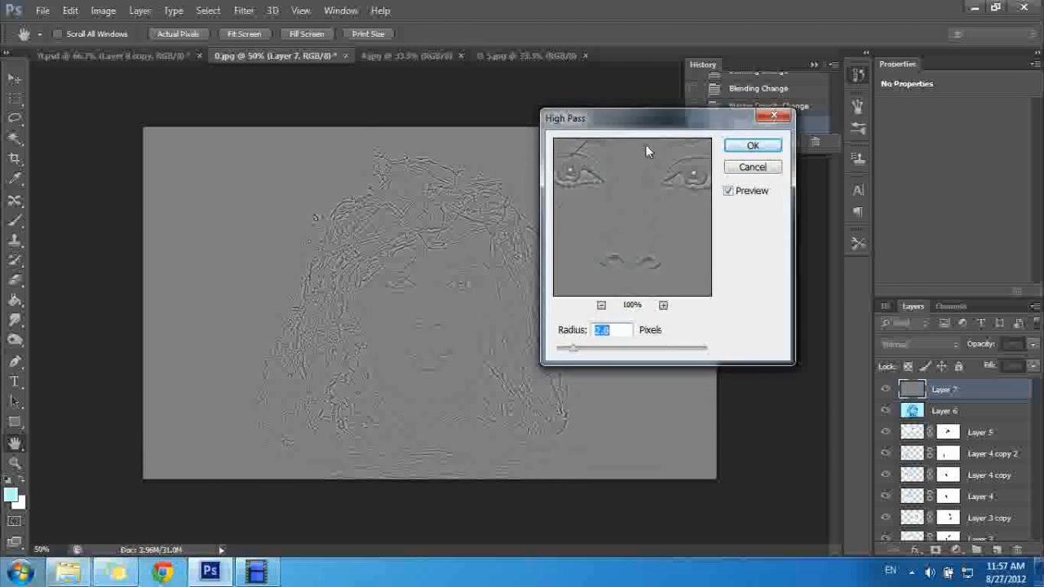
{"action": "left_click", "coordinate": [805, 213]}
{"action": "key", "text": "b"}
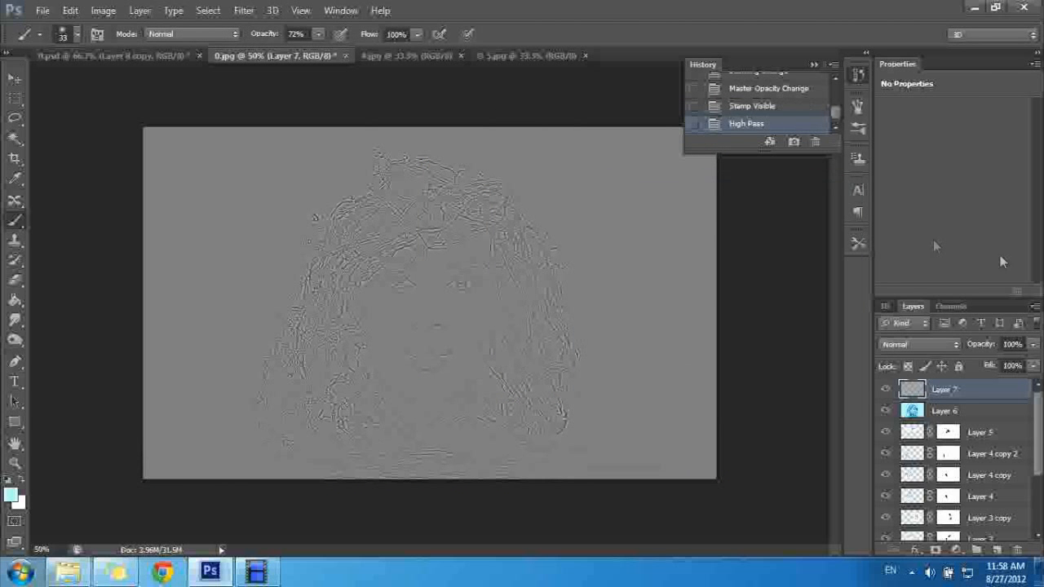
- Set the high-pass layer's blend mode to Overlay and compare the picture with the finished artwork in 0.psd
{"action": "left_click", "coordinate": [951, 343]}
{"action": "left_click", "coordinate": [900, 190]}
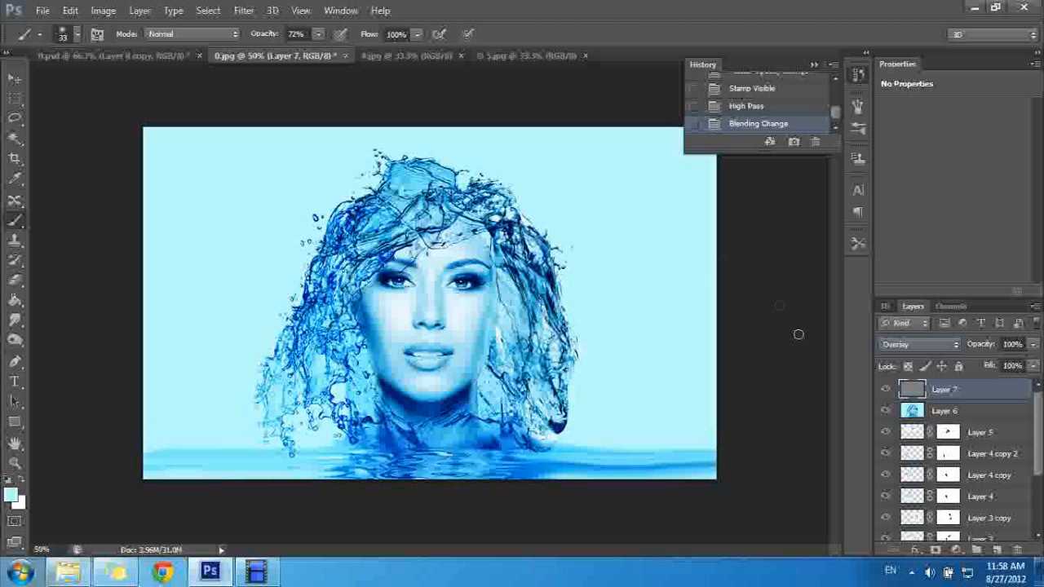
{"action": "scroll", "coordinate": [1039, 422], "scroll_direction": "down", "scroll_amount": 3}
{"action": "scroll", "coordinate": [1041, 388], "scroll_direction": "up", "scroll_amount": 3}
{"action": "left_click", "coordinate": [132, 53]}
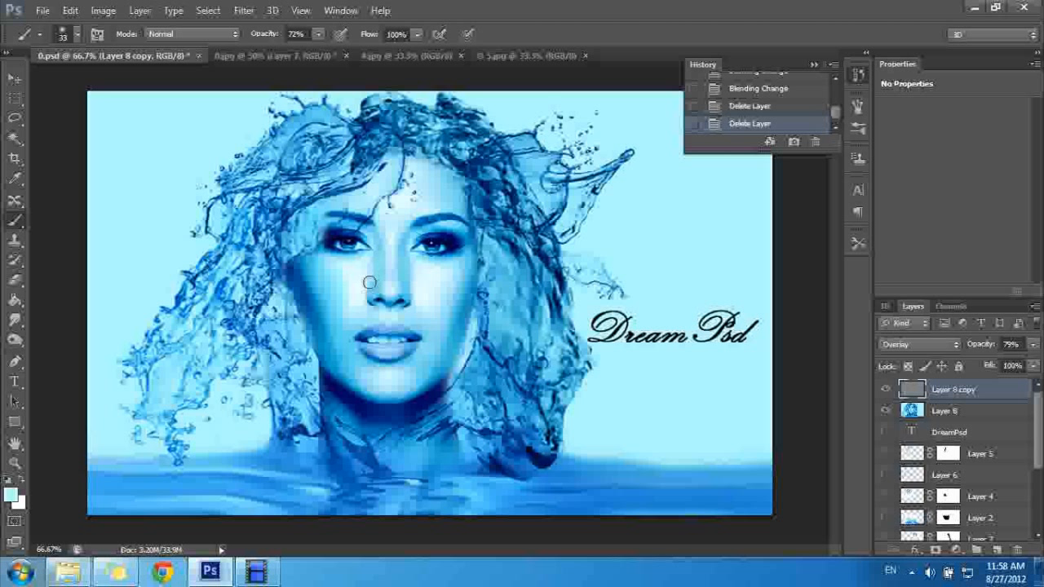
{"action": "left_click", "coordinate": [253, 57]}
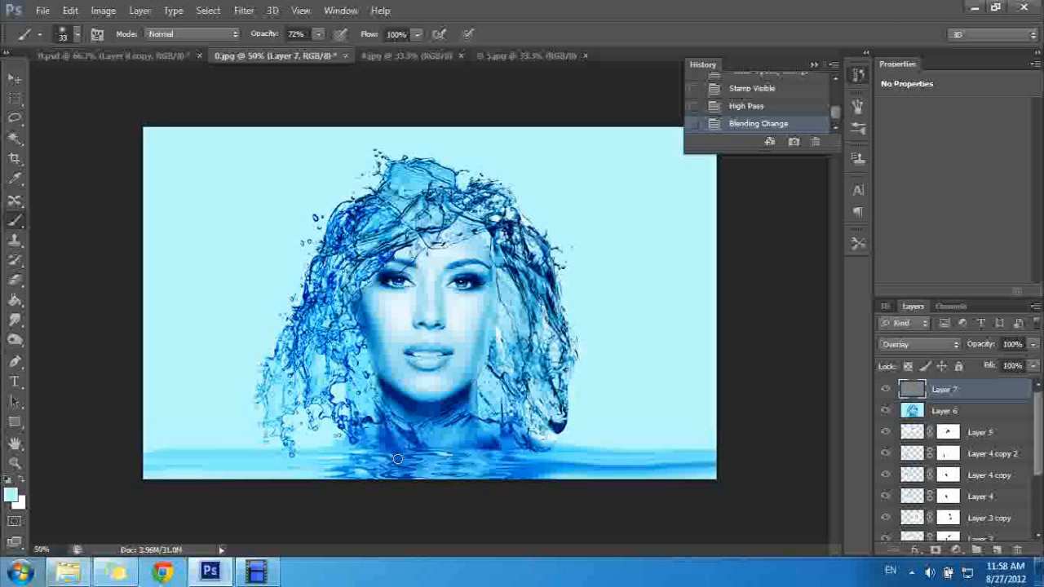
- Add the text "Dreampsd" in black Kunstler Script on the plain background beside the woman's right-hand water hair
{"action": "left_click", "coordinate": [15, 381]}
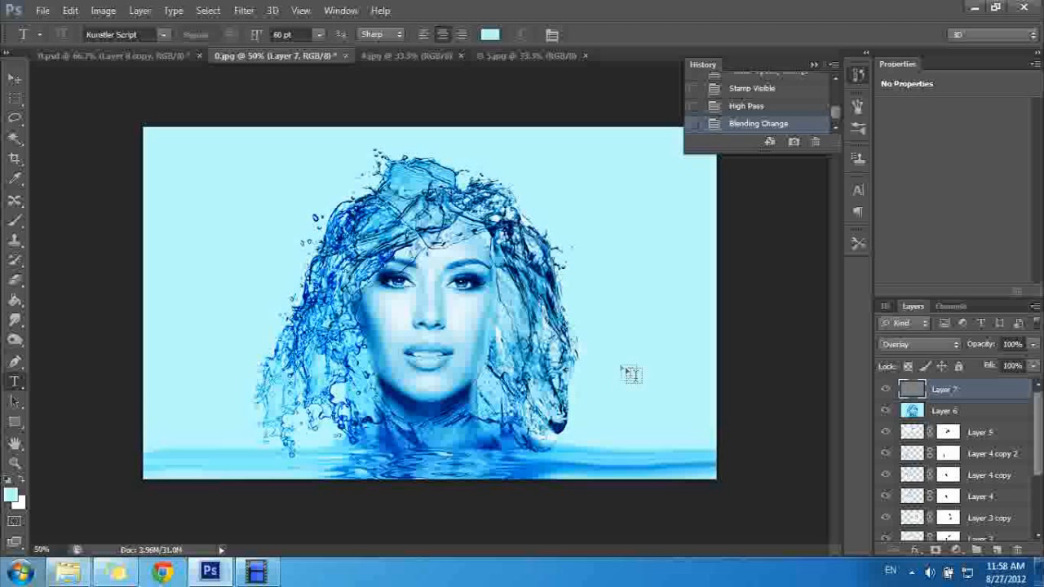
{"action": "left_click", "coordinate": [622, 359]}
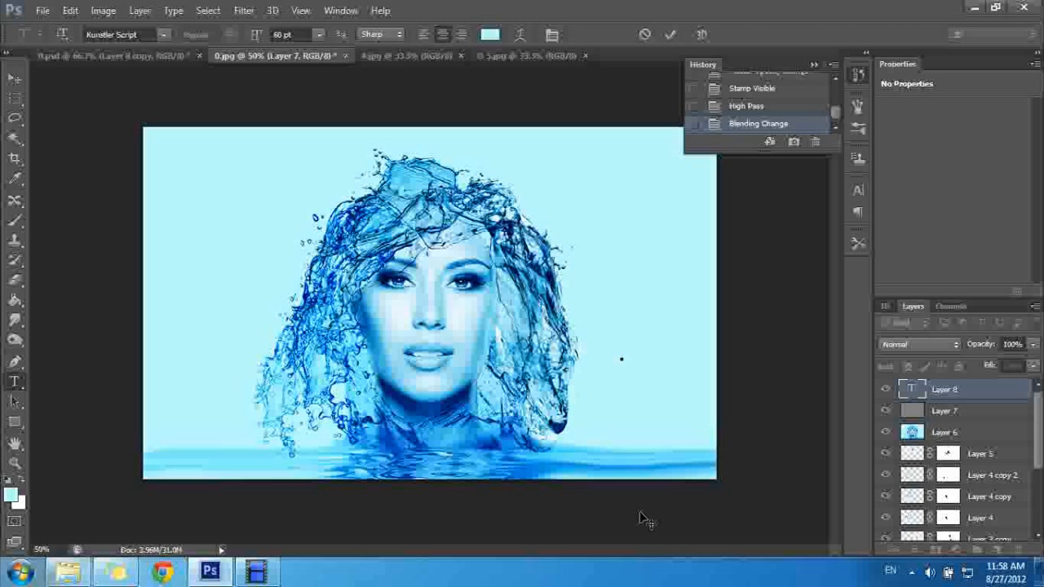
{"action": "left_click", "coordinate": [10, 494]}
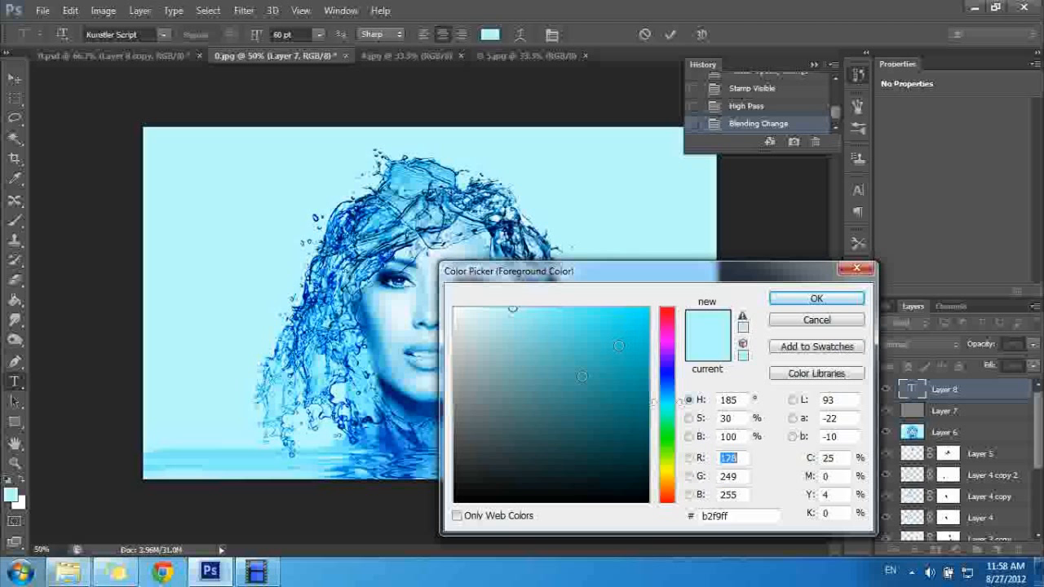
{"action": "left_click", "coordinate": [455, 501]}
{"action": "left_click", "coordinate": [817, 299]}
{"action": "type", "text": "Dreampsd"}
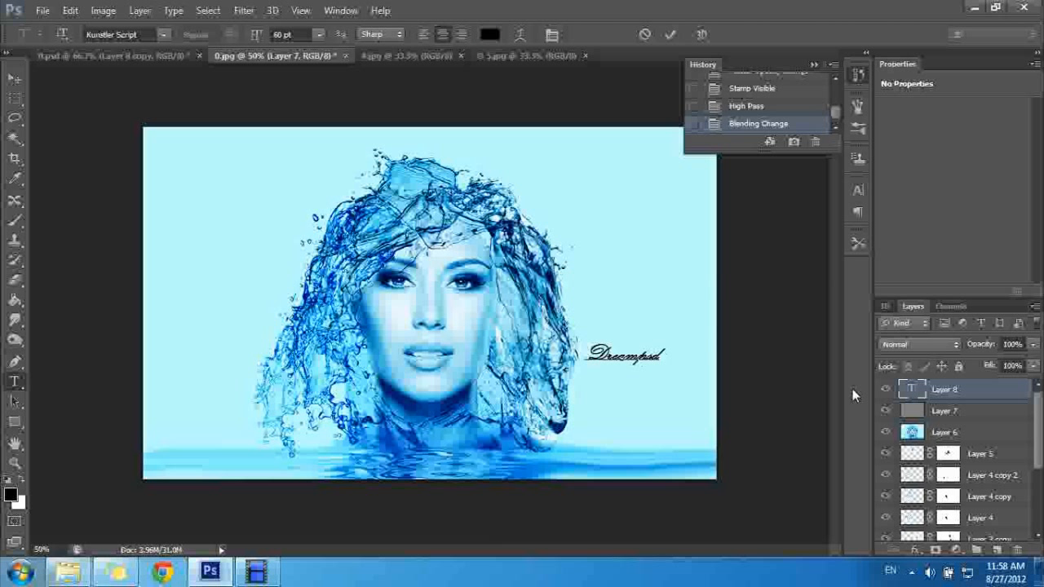
- Set the font size of the whole "Dreampsd" text to 72 pt and commit the text
{"action": "left_click_drag", "start_coordinate": [604, 352], "coordinate": [715, 361]}
{"action": "left_click_drag", "start_coordinate": [584, 354], "coordinate": [745, 367]}
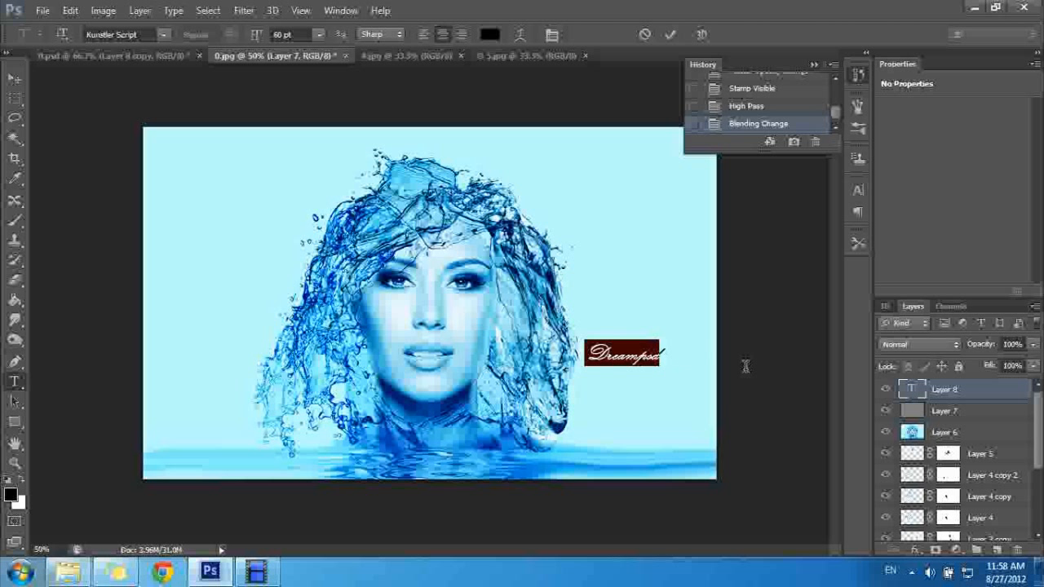
{"action": "left_click", "coordinate": [858, 190]}
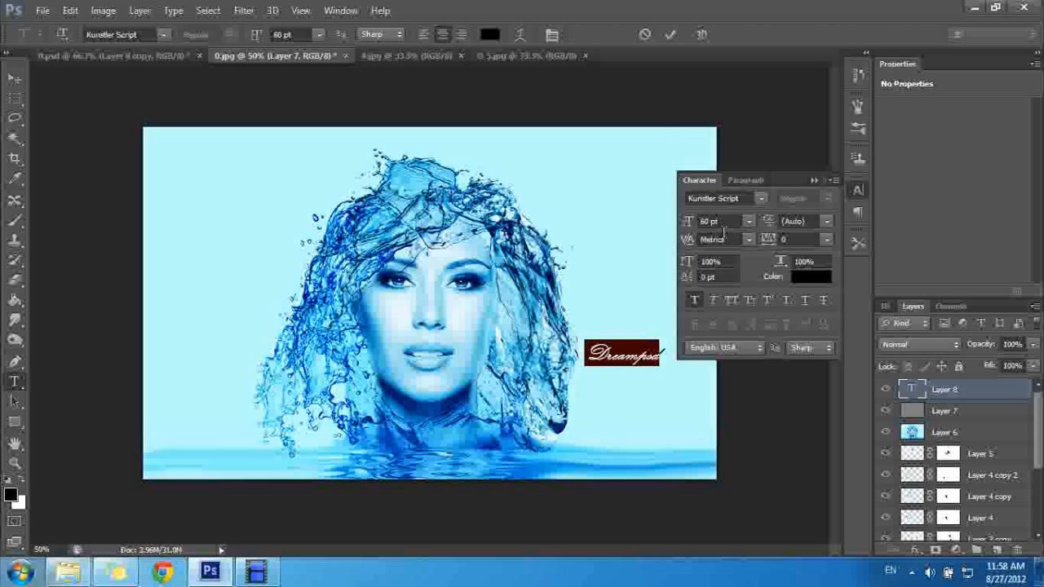
{"action": "left_click", "coordinate": [748, 221]}
{"action": "left_click", "coordinate": [741, 483]}
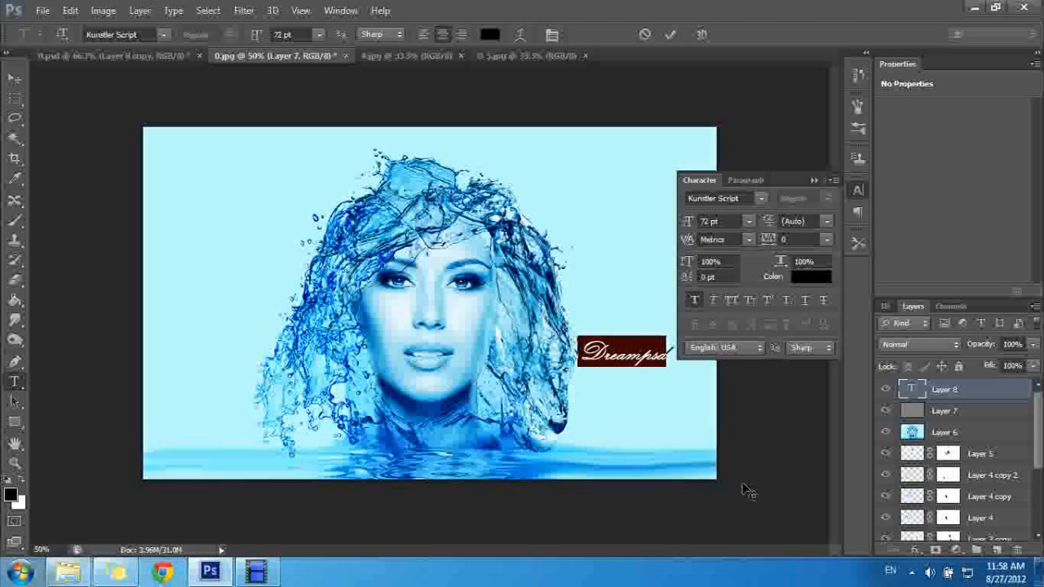
{"action": "left_click", "coordinate": [815, 180]}
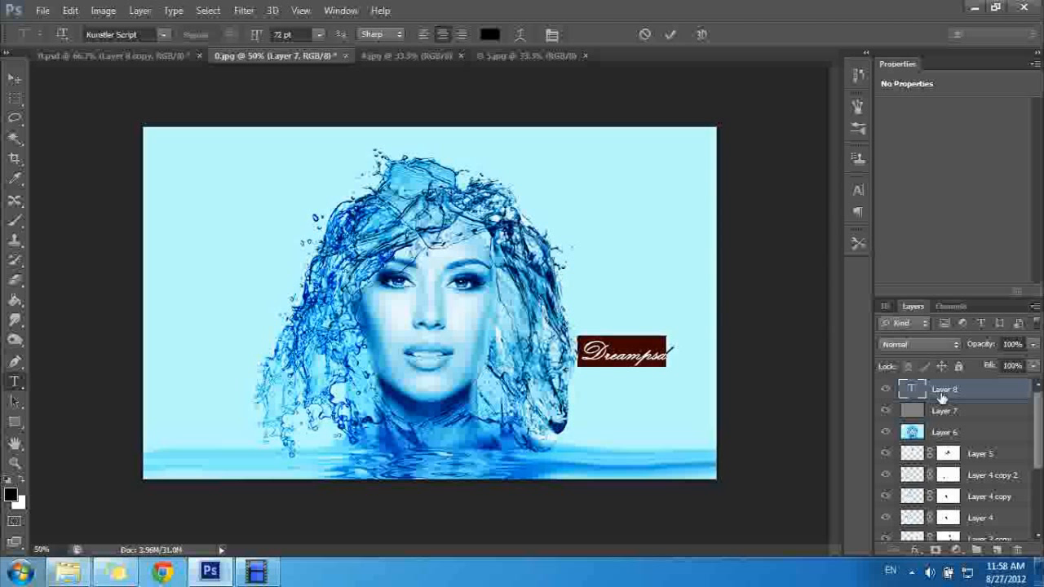
{"action": "left_click", "coordinate": [942, 391]}
- Scale the "Dreampsd" text up with Free Transform to about 114 pt, keeping it beside the hair
{"action": "key", "text": "ctrl+t"}
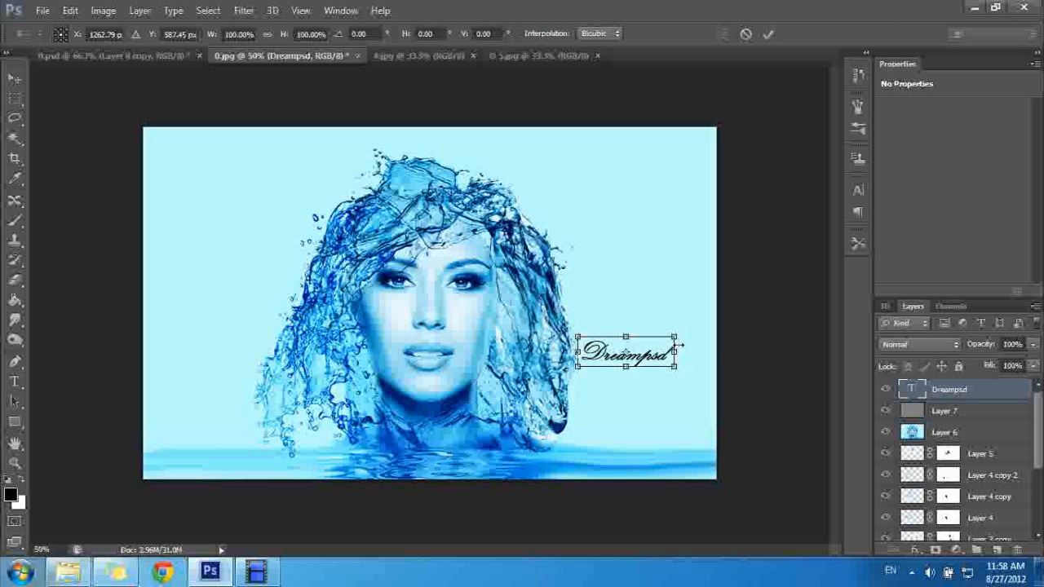
{"action": "mouse_move", "coordinate": [674, 338]}
{"action": "left_mouse_down"}
{"action": "mouse_move", "coordinate": [730, 314]}
{"action": "mouse_move", "coordinate": [690, 339]}
{"action": "left_mouse_up"}
{"action": "key", "text": "t"}
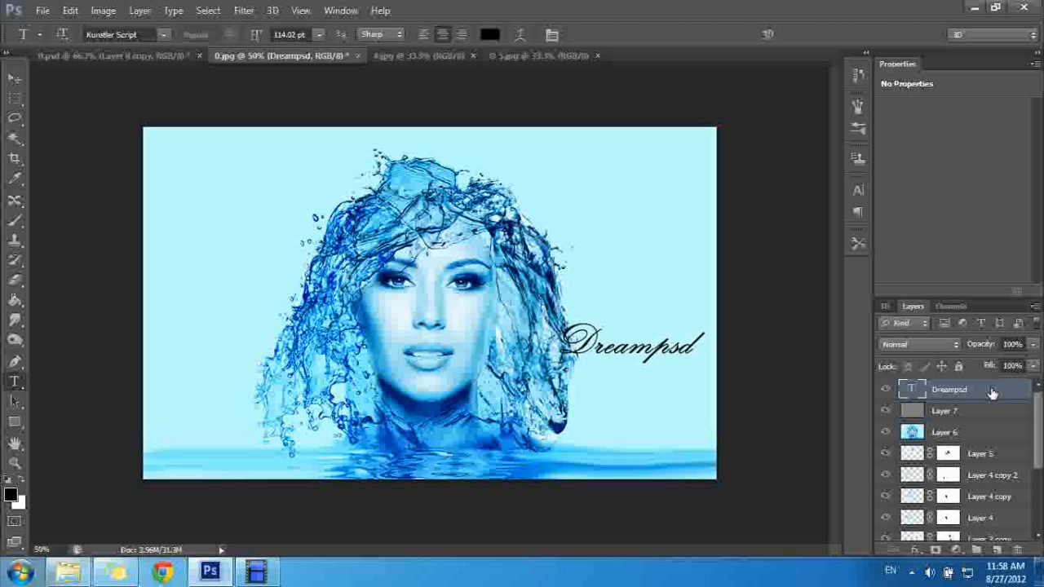
- Compare the signed picture with 0.psd and show the 0.jpg document in full-screen mode with the menu bar
{"action": "left_click", "coordinate": [164, 56]}
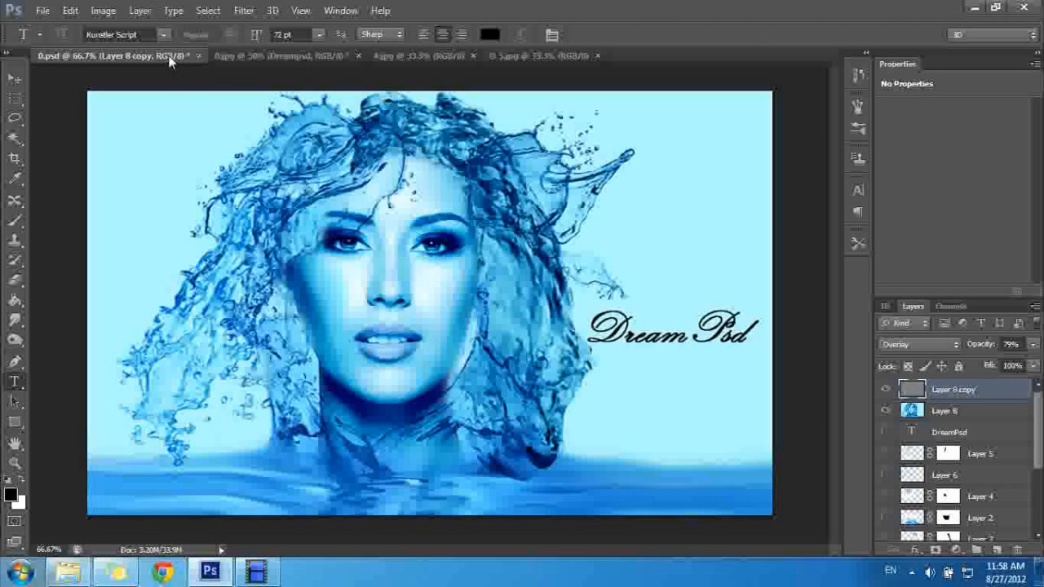
{"action": "left_click", "coordinate": [272, 57]}
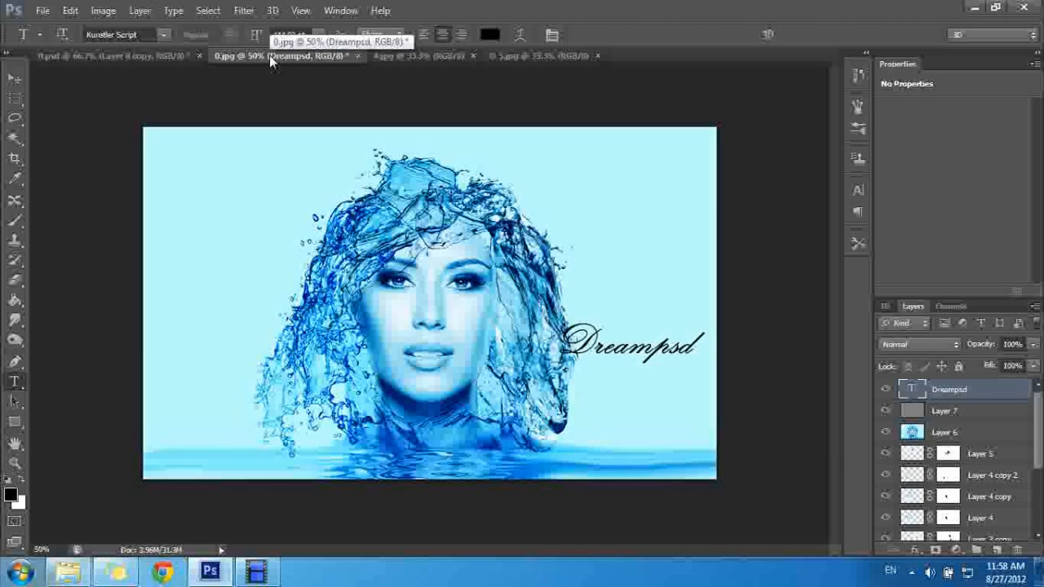
{"action": "key", "text": "f"}
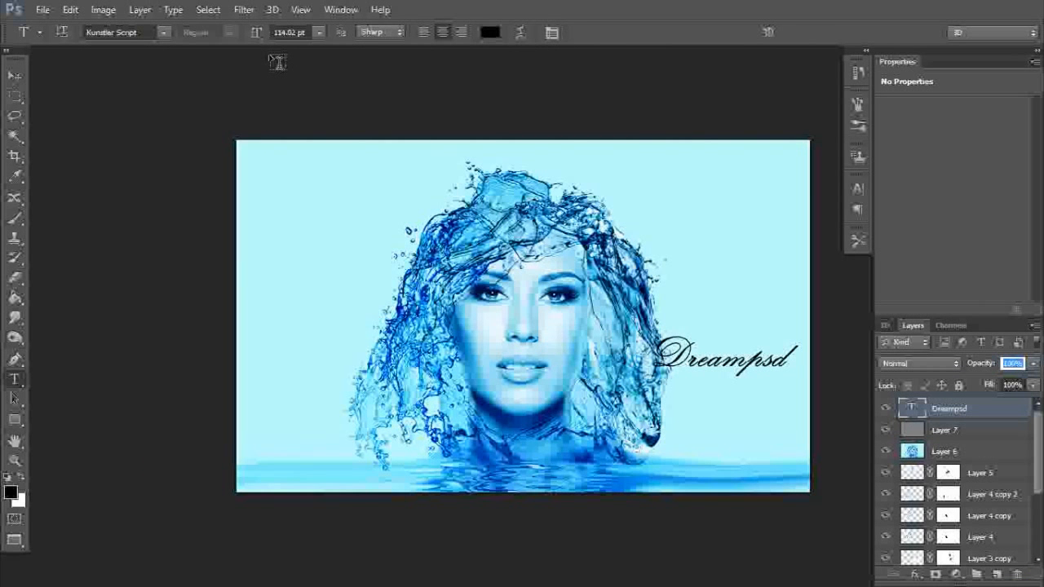